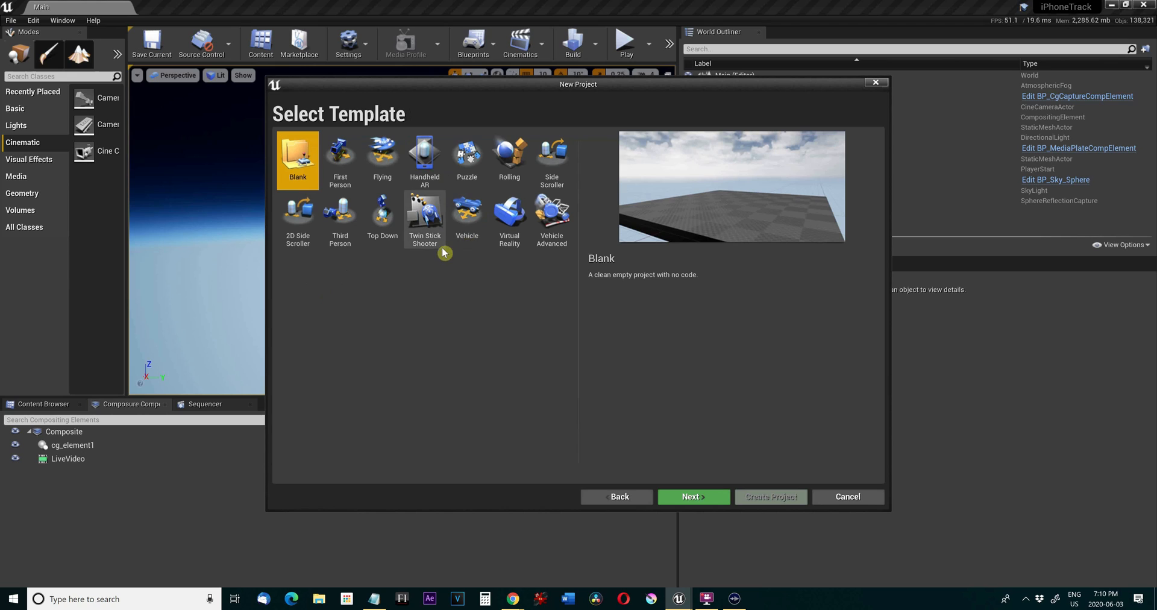
Create a new project named PhoneTrack from the Third Person template and dismiss the new plugins notification.
{"action": "double_click", "coordinate": [332, 241]}
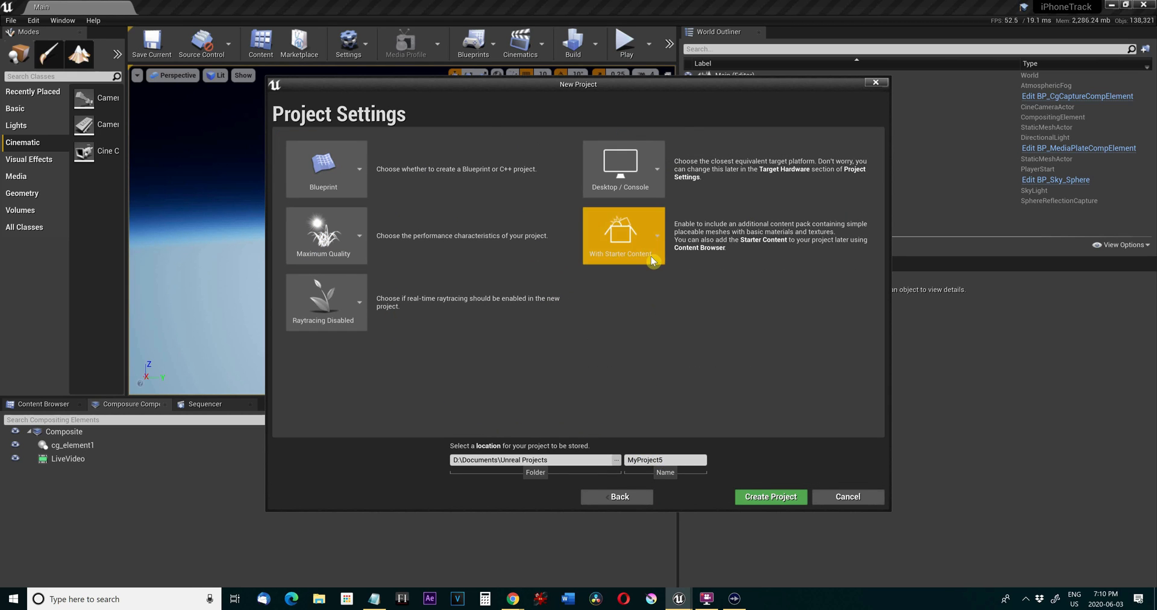
{"action": "double_click", "coordinate": [660, 459]}
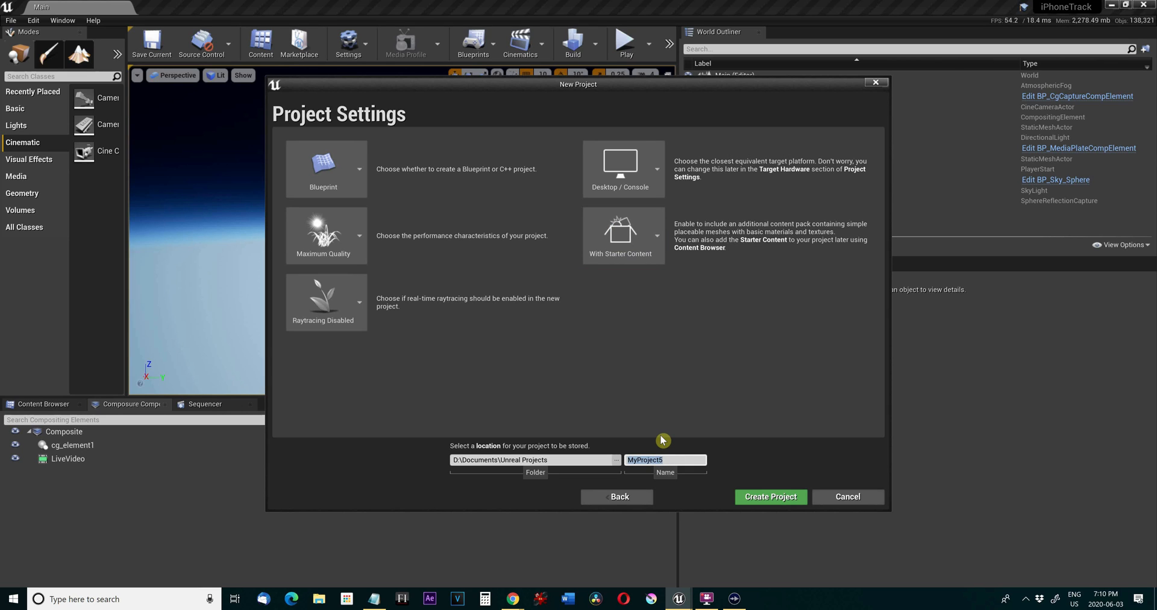
{"action": "type", "text": "PhoneTrack"}
{"action": "left_click", "coordinate": [770, 496]}
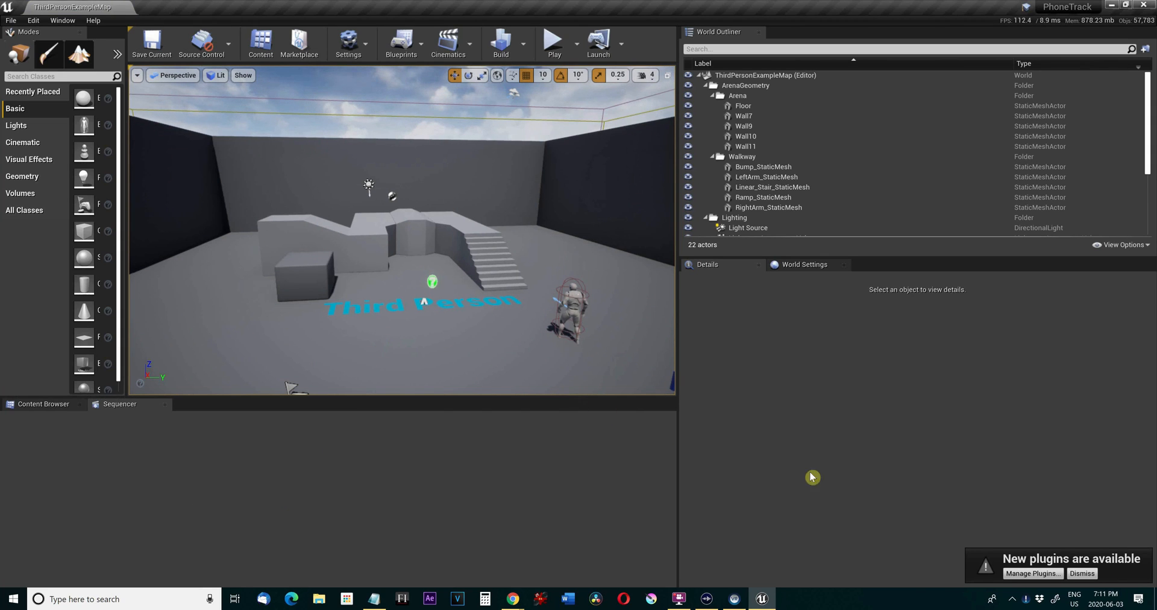
{"action": "left_click", "coordinate": [1084, 573]}
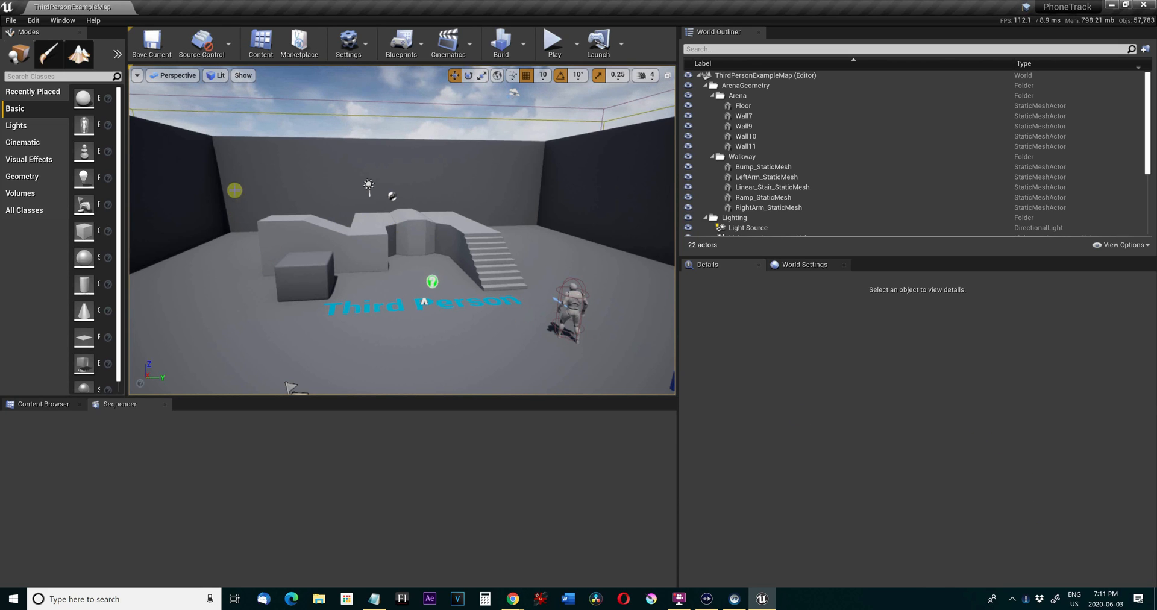
Enable the built-in Composure compositing plugin for the project.
{"action": "left_click", "coordinate": [30, 24]}
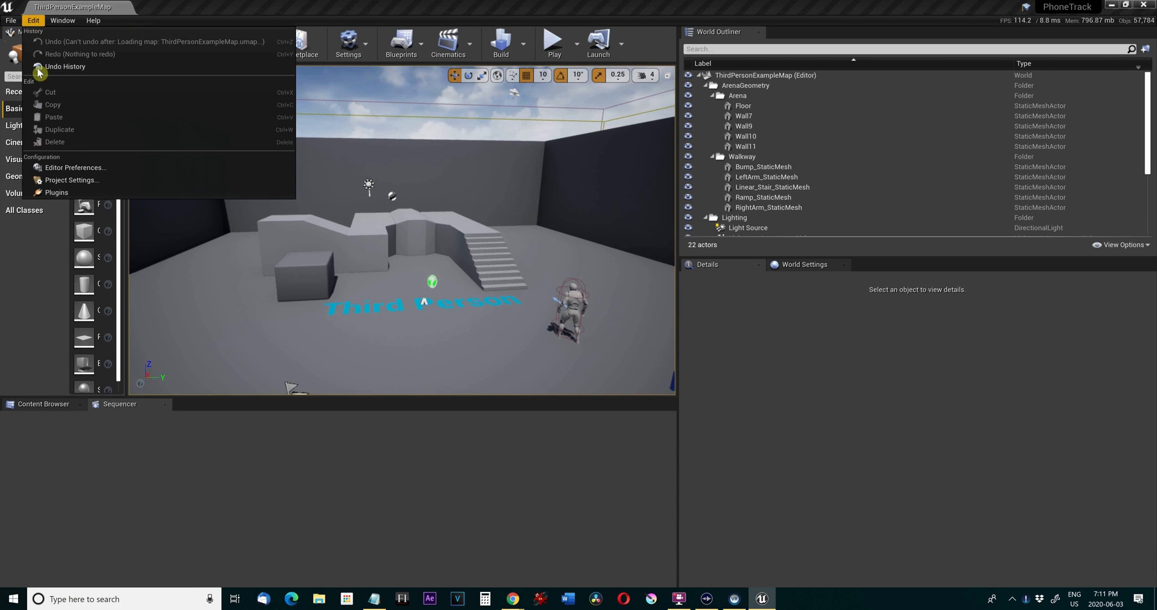
{"action": "left_click", "coordinate": [71, 187]}
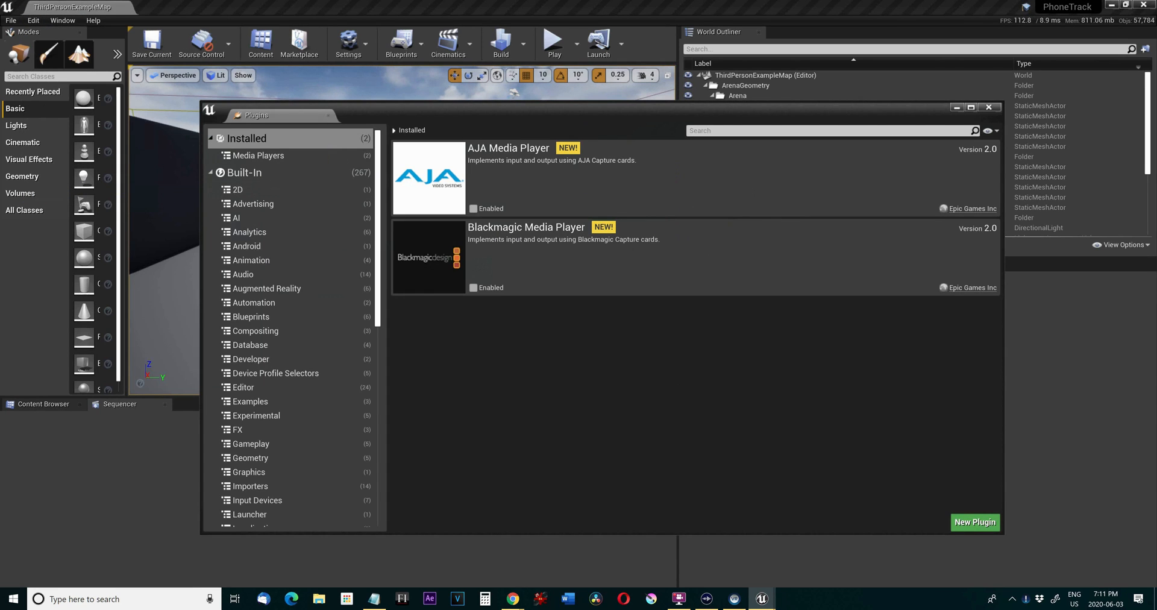
{"action": "key", "text": "alt+Tab"}
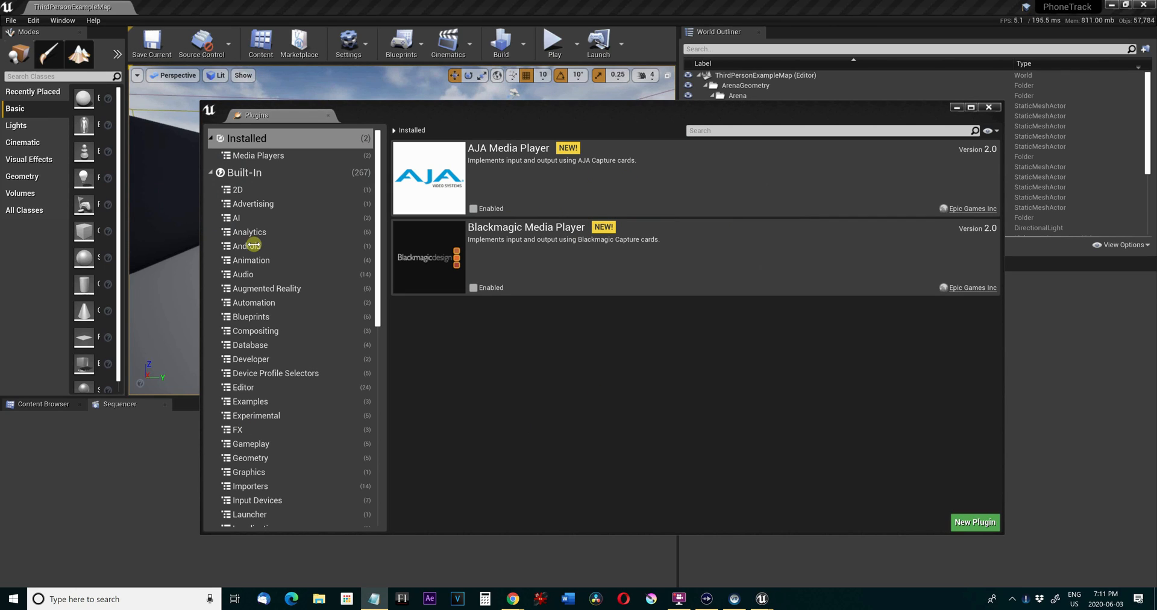
{"action": "left_click", "coordinate": [258, 333]}
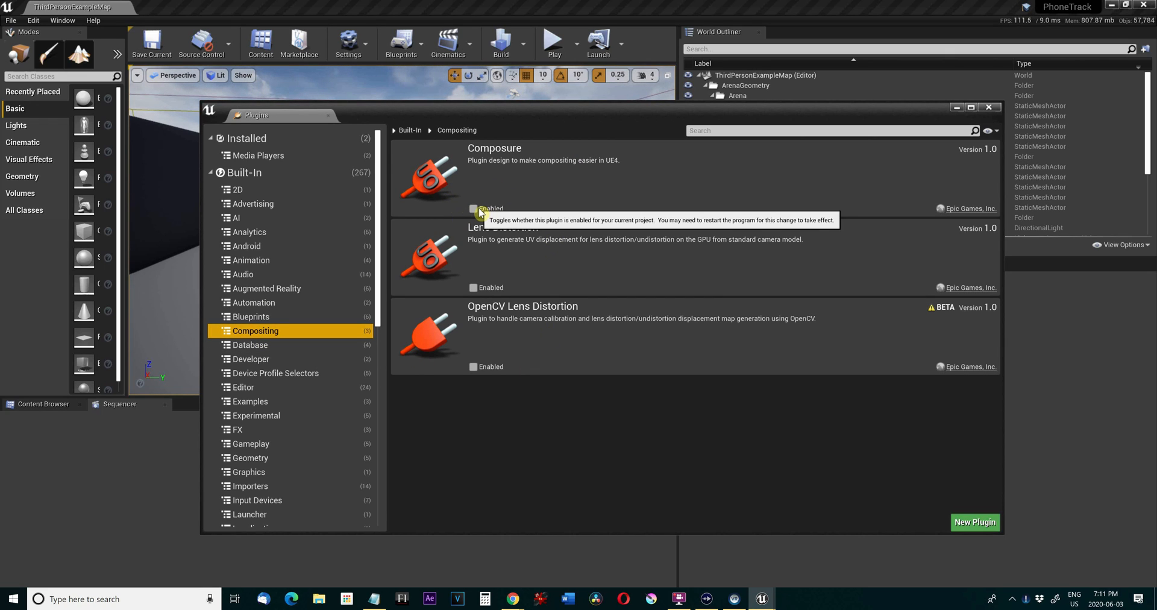
{"action": "left_click", "coordinate": [478, 209]}
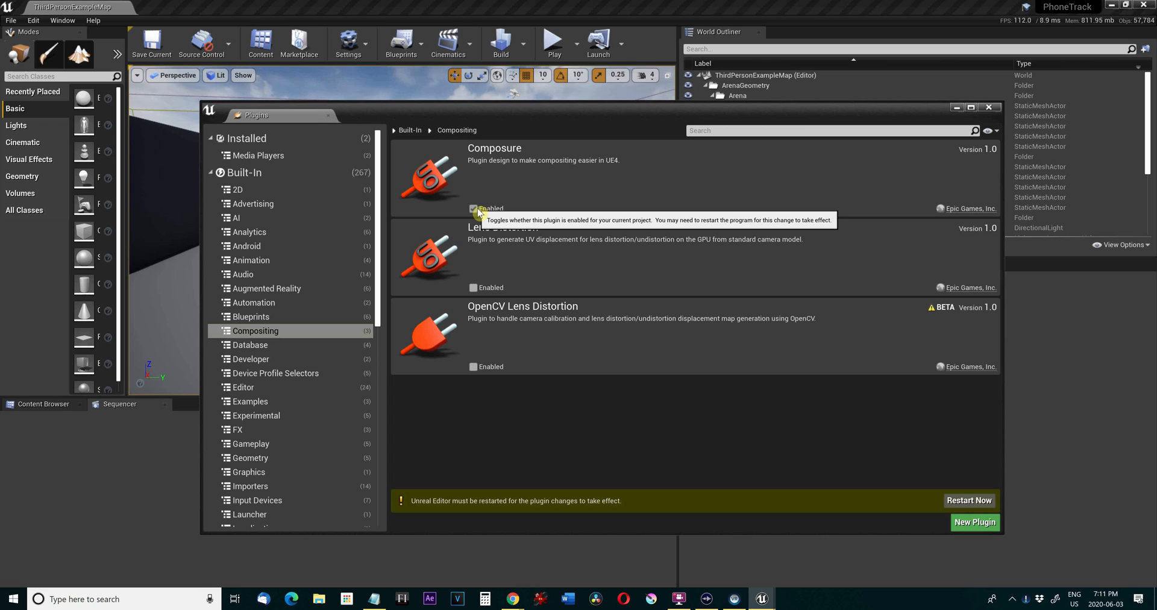
Search all built-in plugins for "virtual" and enable the VirtualCamera plugin, accepting its beta status.
{"action": "left_click", "coordinate": [302, 173]}
{"action": "left_click", "coordinate": [718, 133]}
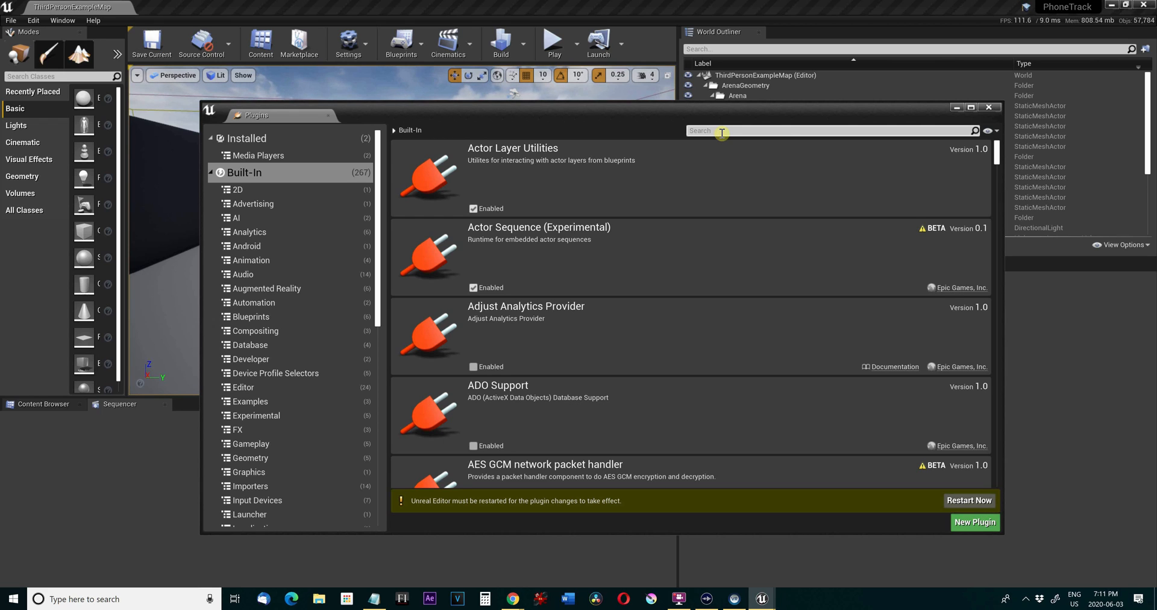
{"action": "type", "text": "virtual"}
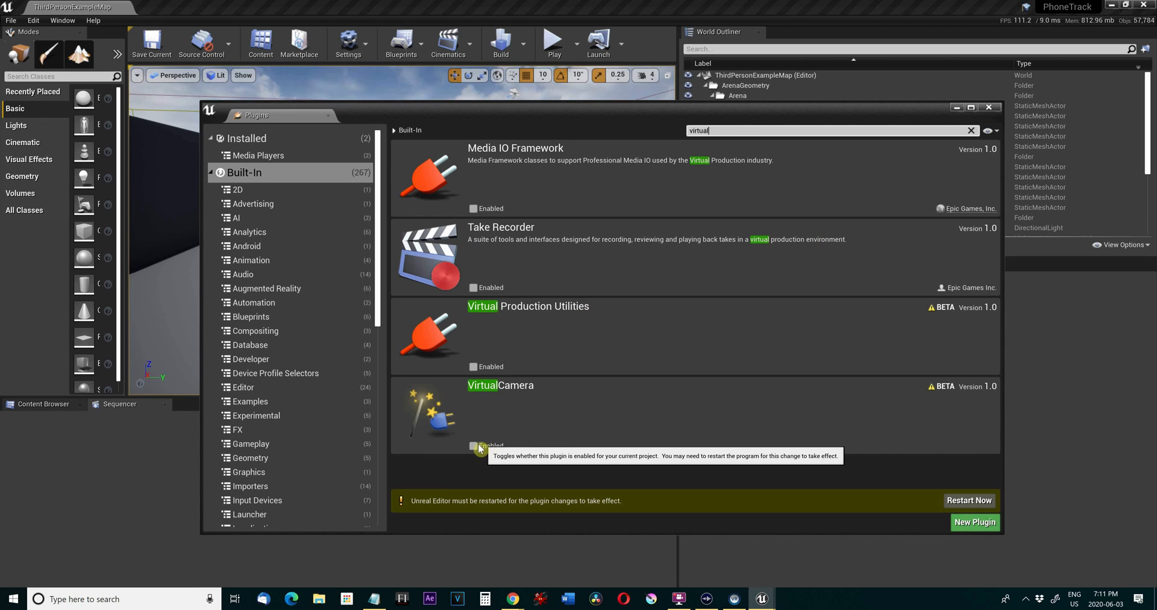
{"action": "left_click", "coordinate": [475, 446]}
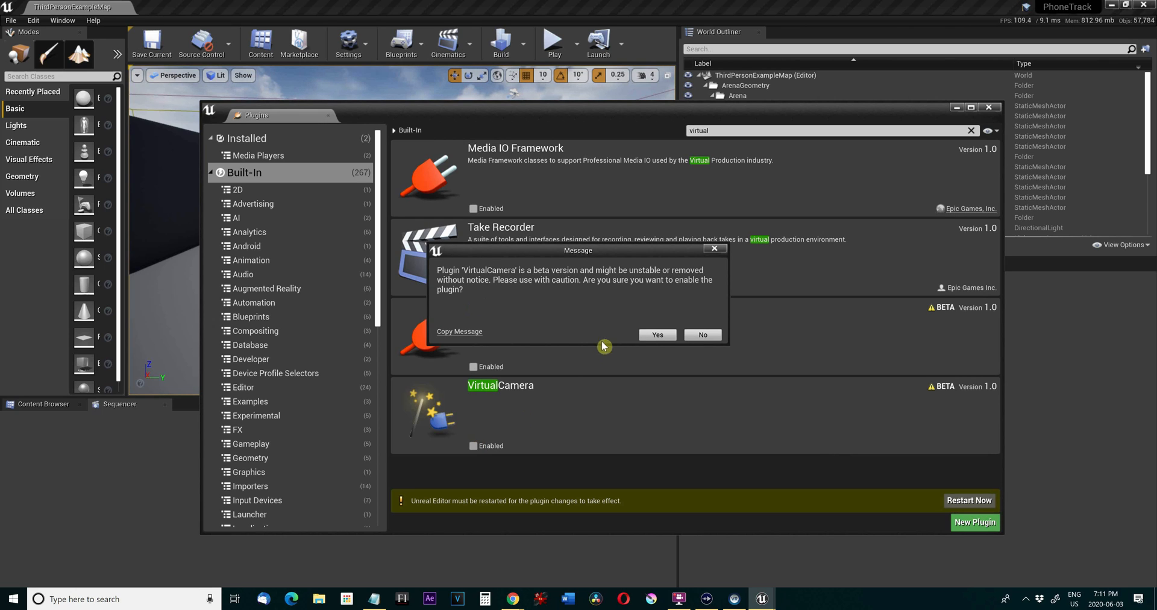
{"action": "left_click", "coordinate": [653, 335]}
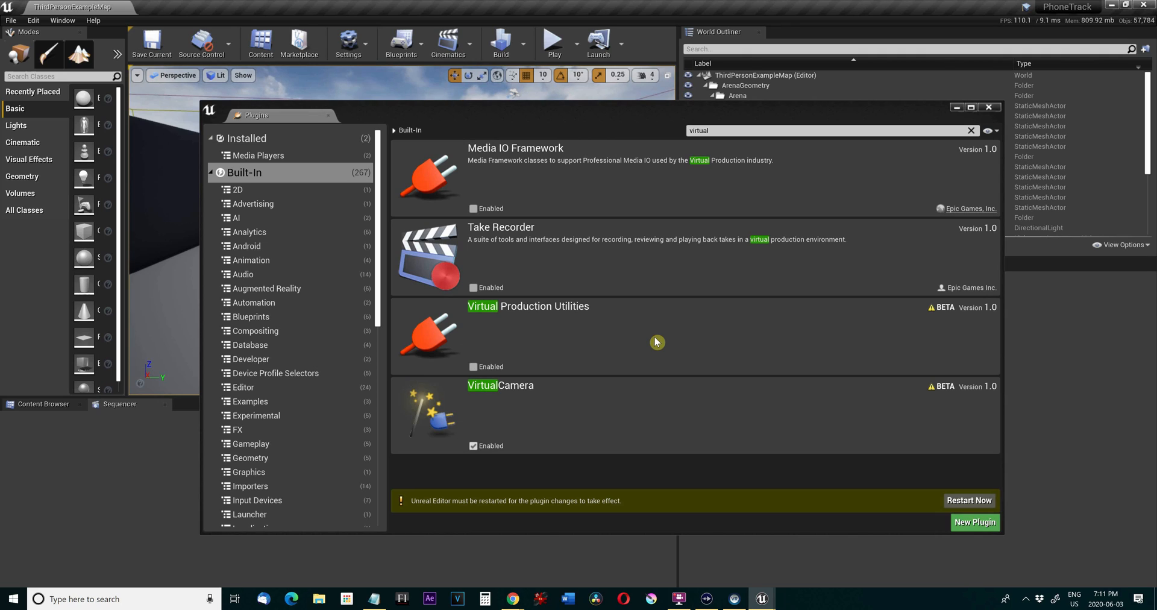
Search the built-in plugins for "apple" and enable the Apple ARKit plugin.
{"action": "left_click", "coordinate": [721, 130]}
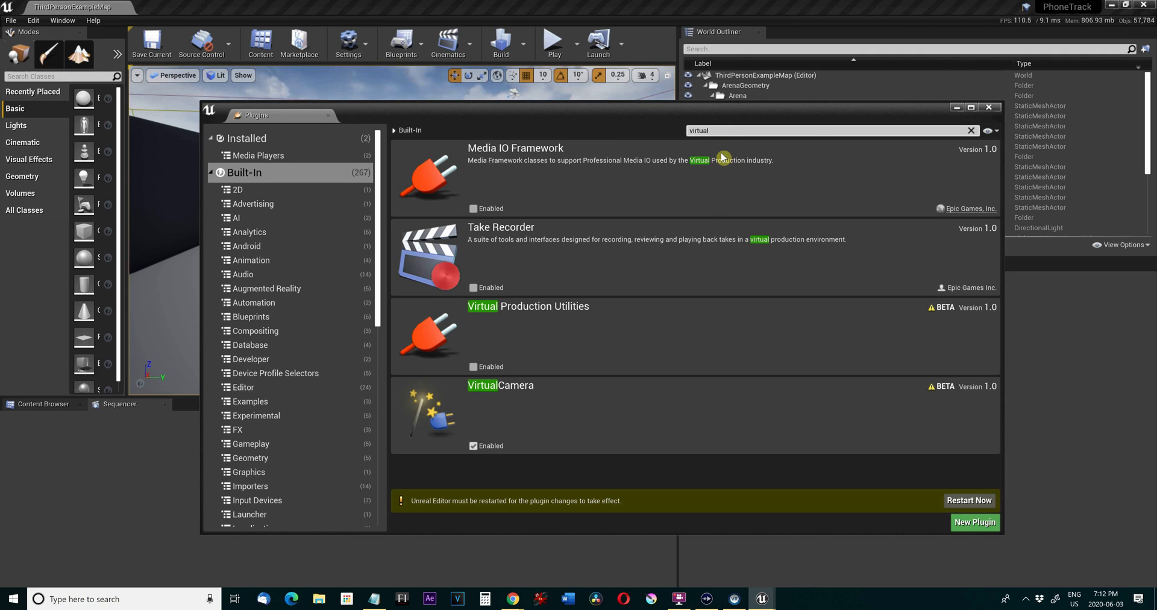
{"action": "key", "text": "BackSpace"}
{"action": "key", "text": "BackSpace"}
{"action": "key", "text": "BackSpace"}
{"action": "key", "text": "BackSpace"}
{"action": "key", "text": "BackSpace"}
{"action": "key", "text": "BackSpace"}
{"action": "key", "text": "BackSpace"}
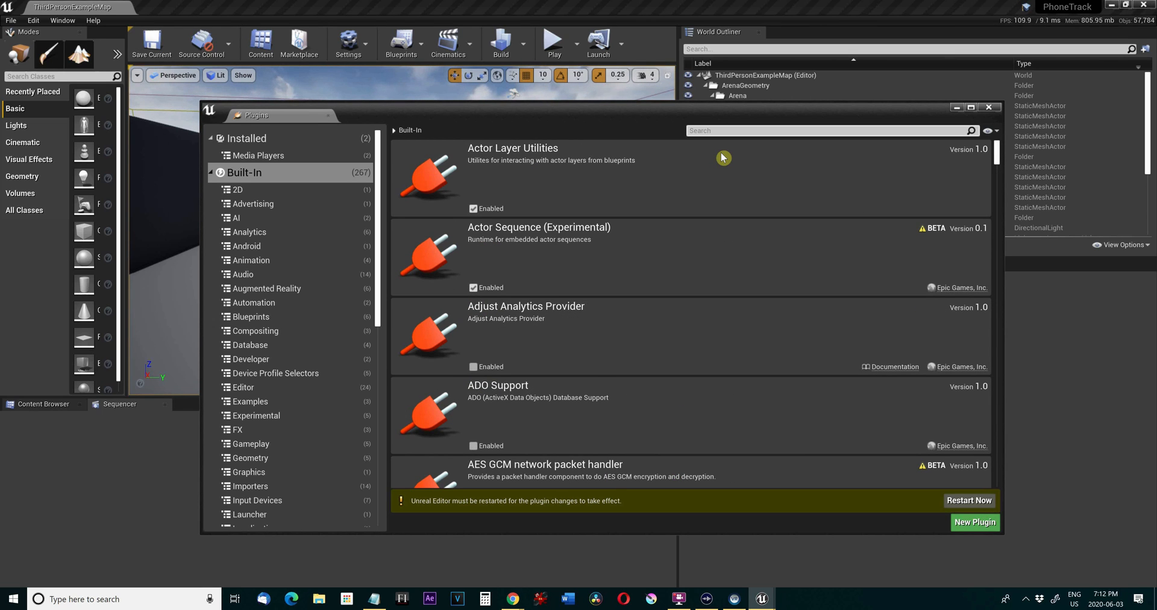
{"action": "type", "text": "apple"}
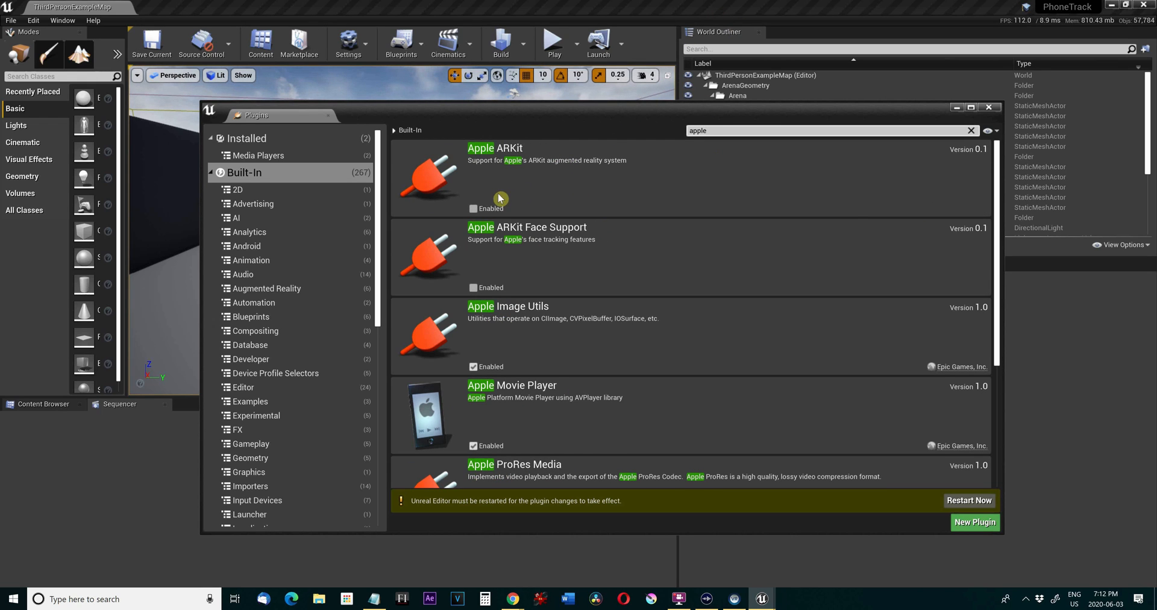
{"action": "left_click", "coordinate": [485, 209]}
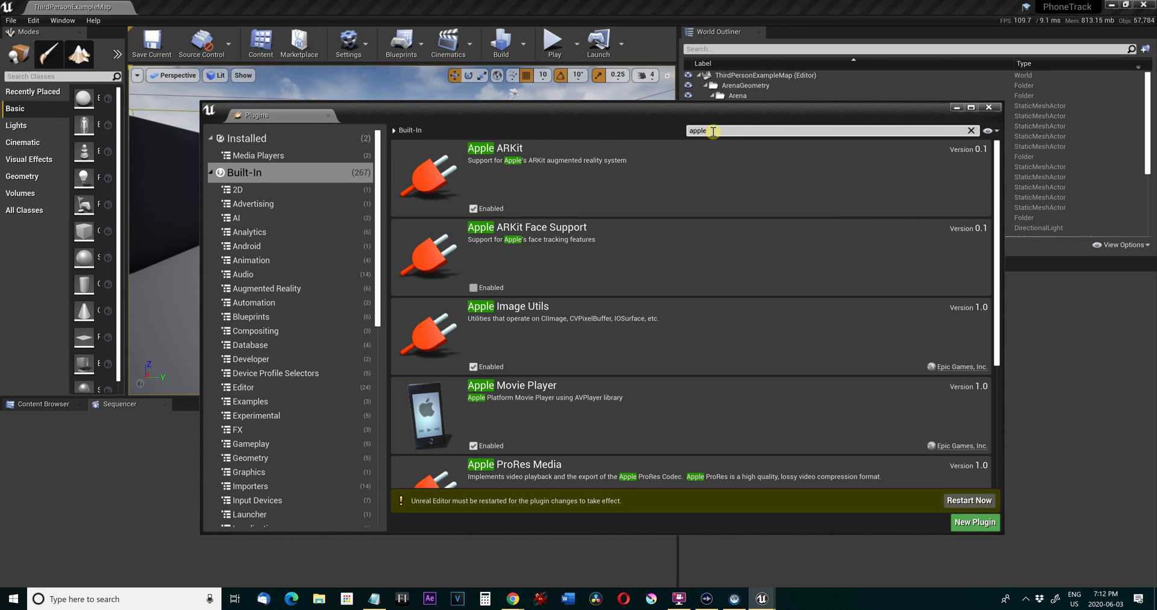
Search the built-in plugins for "remote session", enable the RemoteSession plugin and restart the editor.
{"action": "left_click_drag", "start_coordinate": [713, 131], "coordinate": [690, 131]}
{"action": "type", "text": "r"}
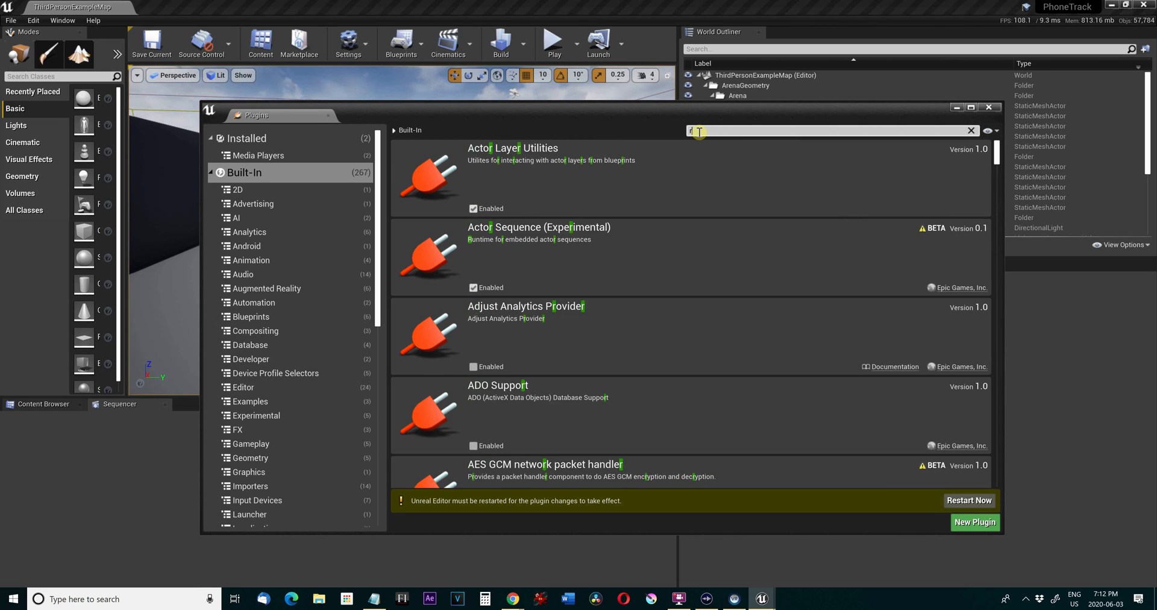
{"action": "type", "text": "emote"}
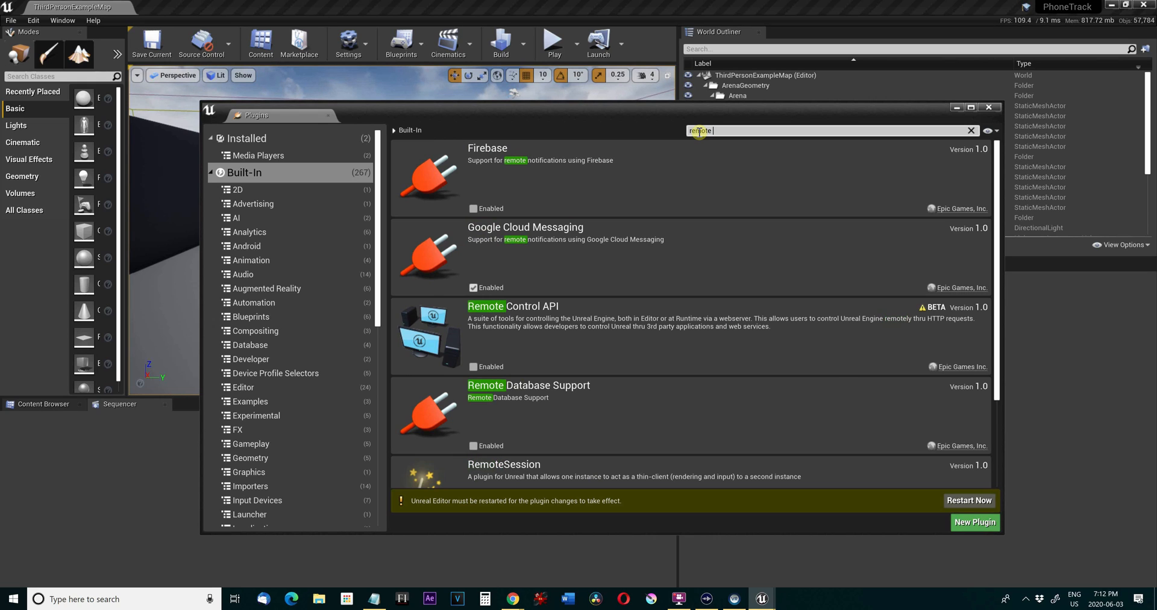
{"action": "type", "text": " session"}
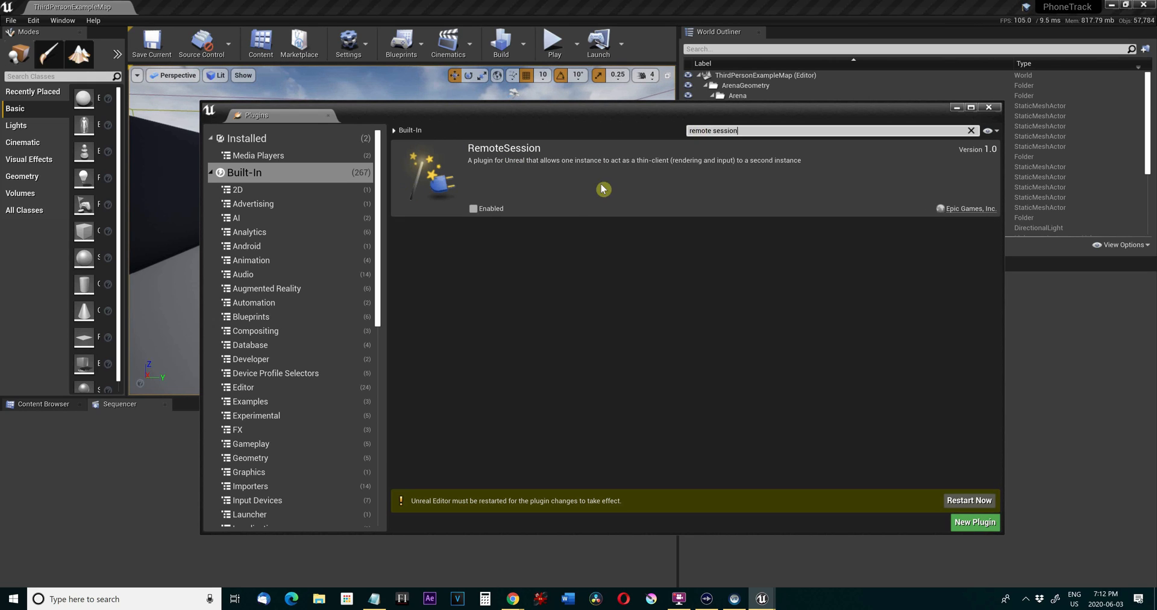
{"action": "left_click", "coordinate": [474, 209]}
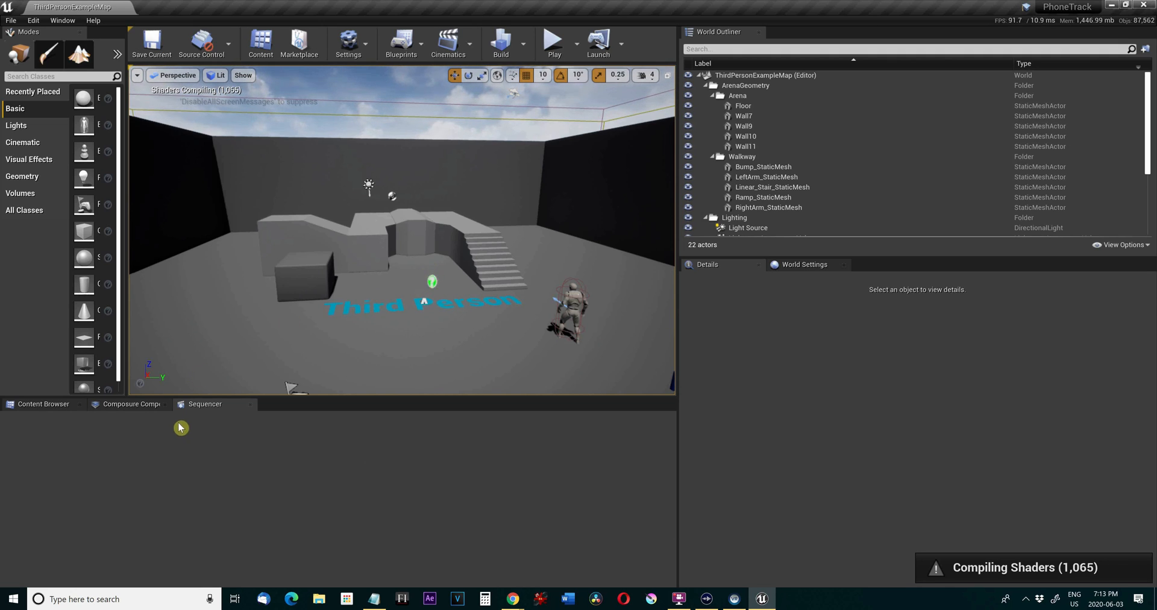
Create a new folder named Movies inside the project's ThirdPersonBP content folder.
{"action": "left_click", "coordinate": [43, 404]}
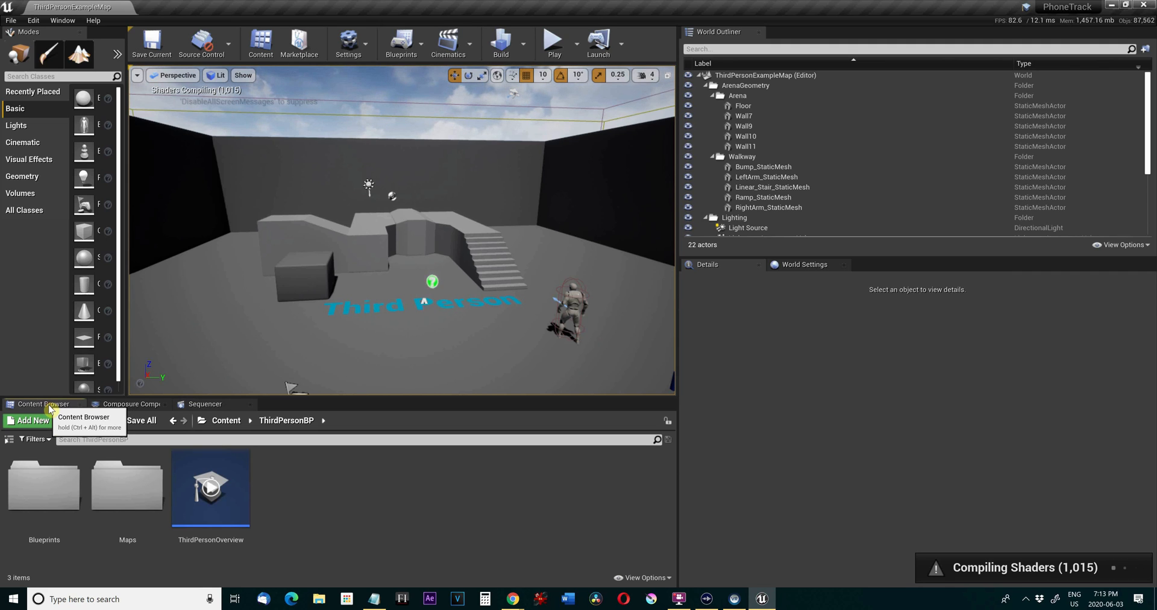
{"action": "right_click", "coordinate": [317, 462]}
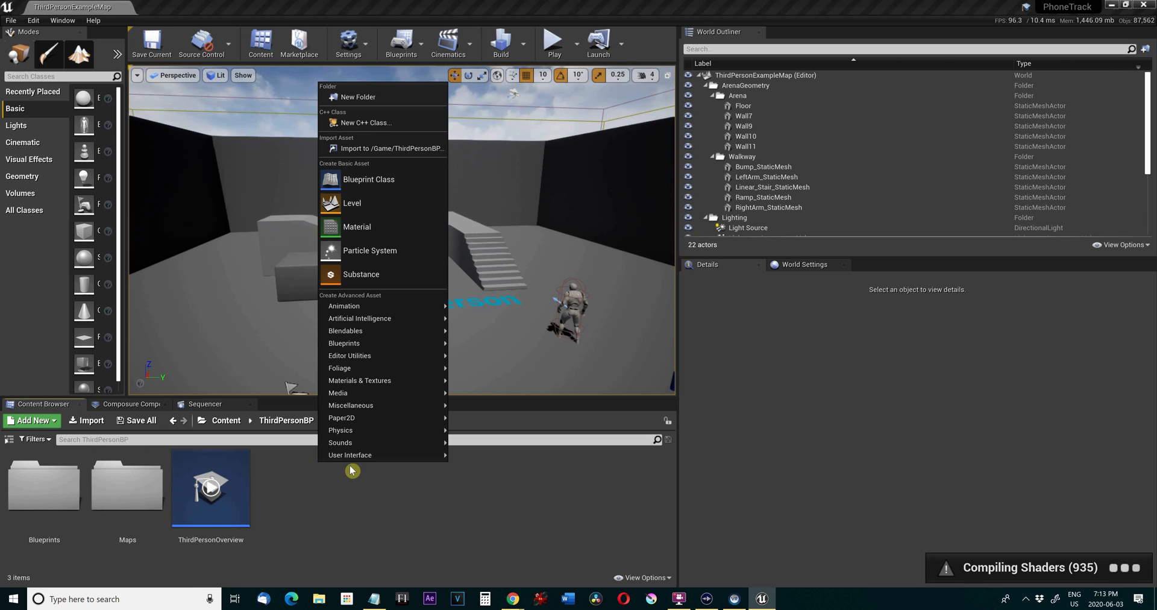
{"action": "left_click", "coordinate": [398, 97]}
{"action": "type", "text": "M"}
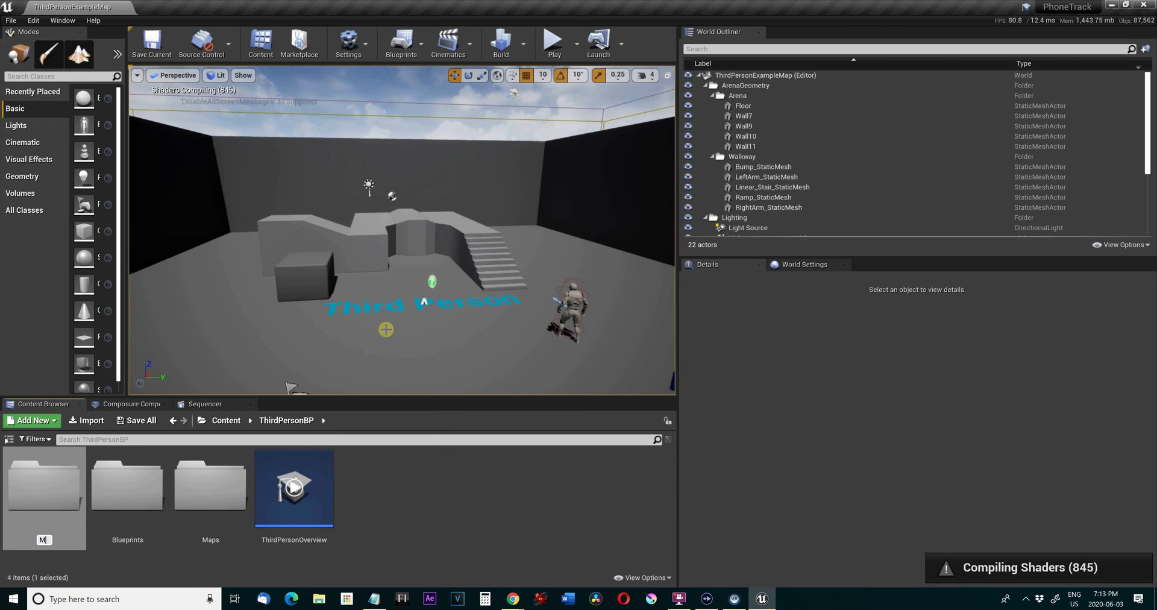
{"action": "type", "text": "ovies"}
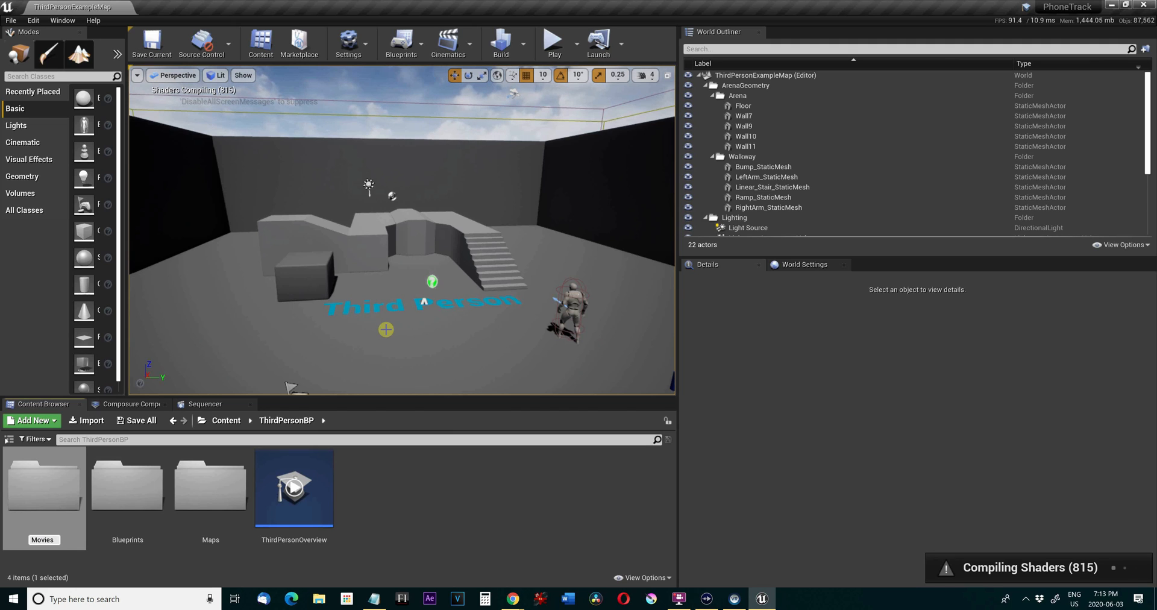
{"action": "key", "text": "Return"}
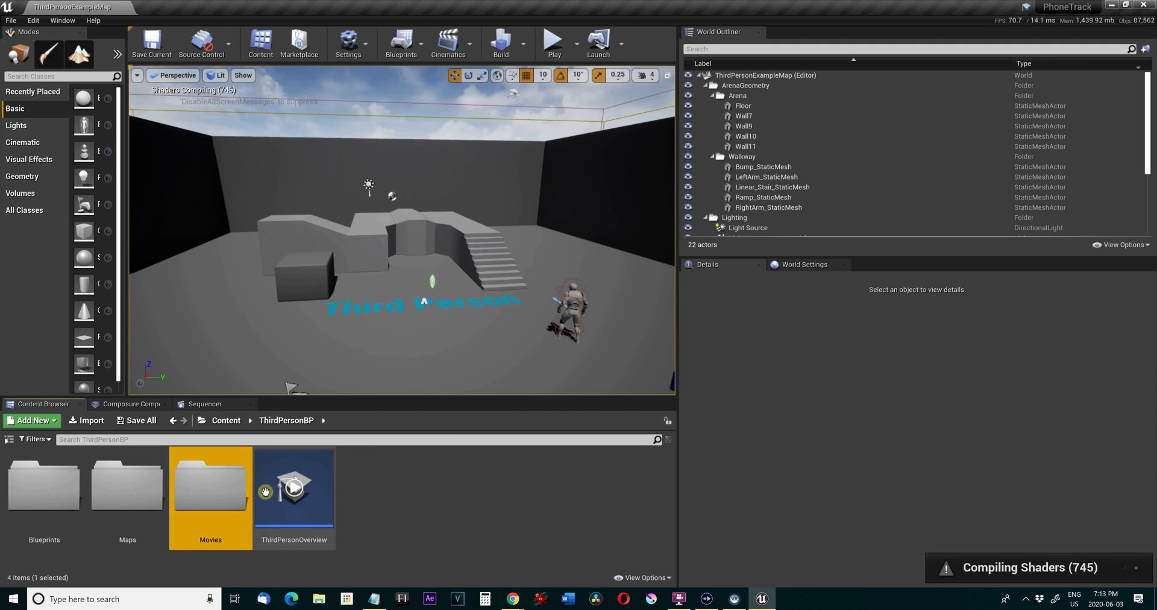
Create a Media Player asset named Input in the Movies folder, with a linked video output MediaTexture asset.
{"action": "double_click", "coordinate": [234, 492]}
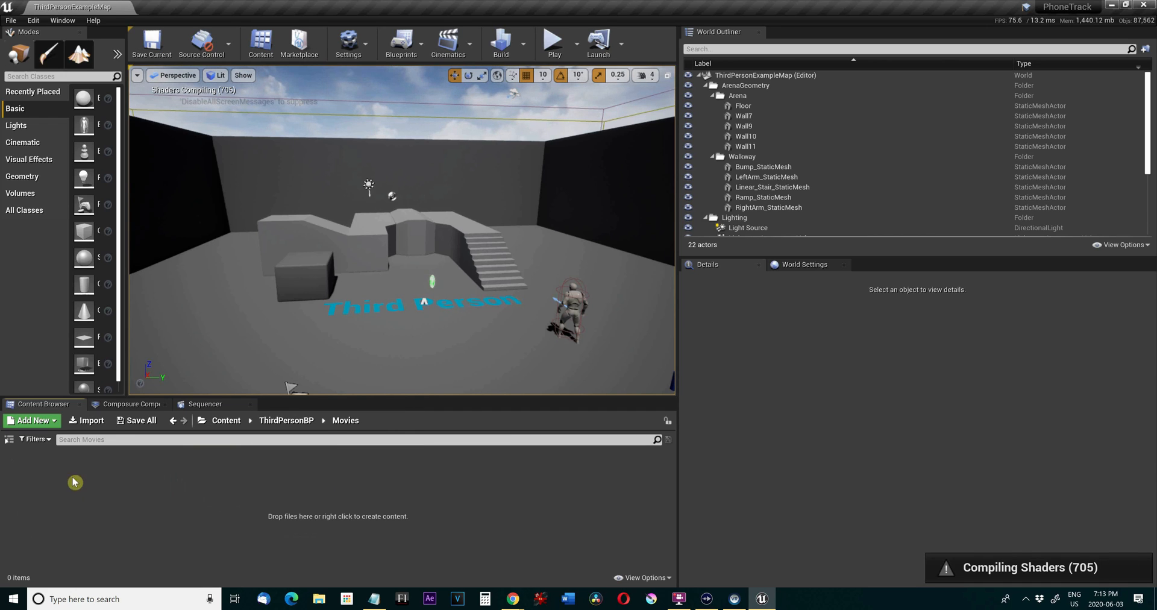
{"action": "left_click", "coordinate": [33, 420]}
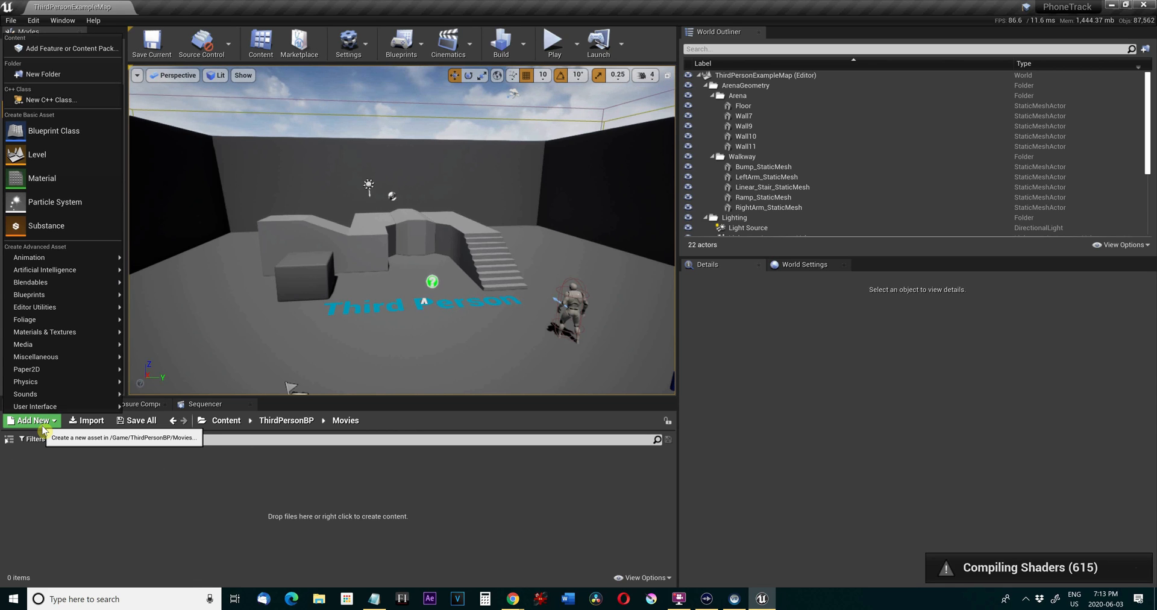
{"action": "mouse_move", "coordinate": [86, 344]}
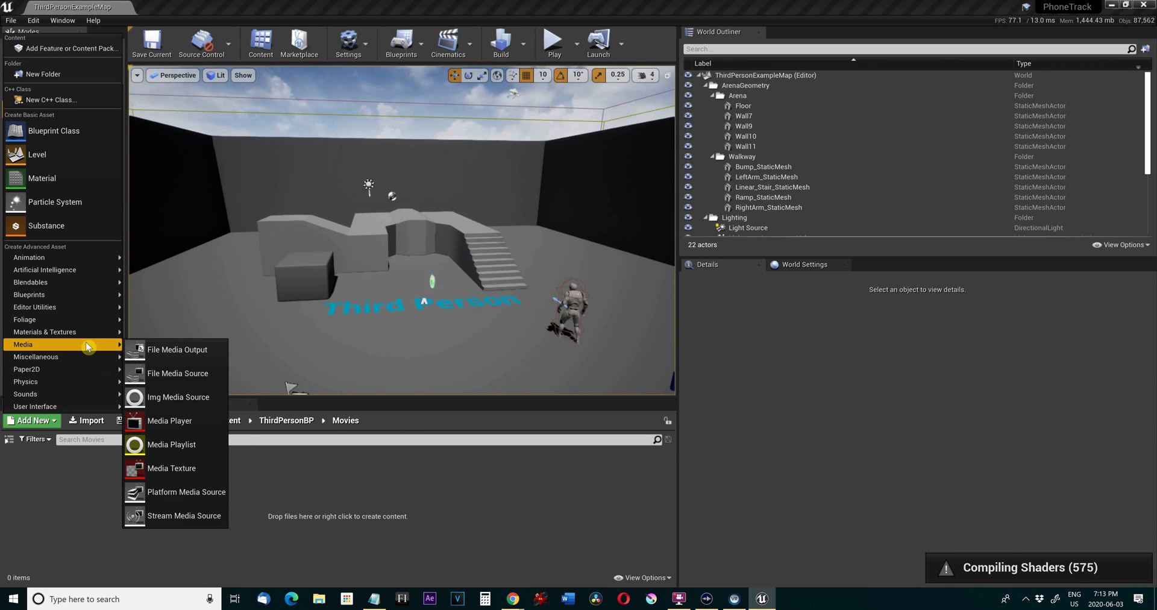
{"action": "left_click", "coordinate": [175, 424]}
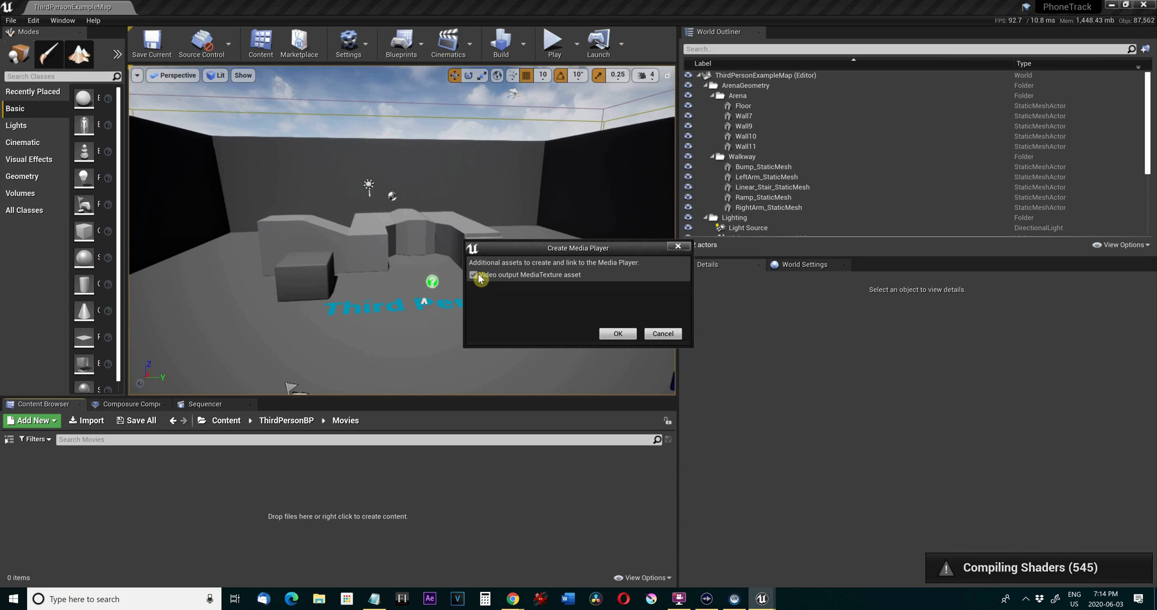
{"action": "left_click", "coordinate": [627, 334]}
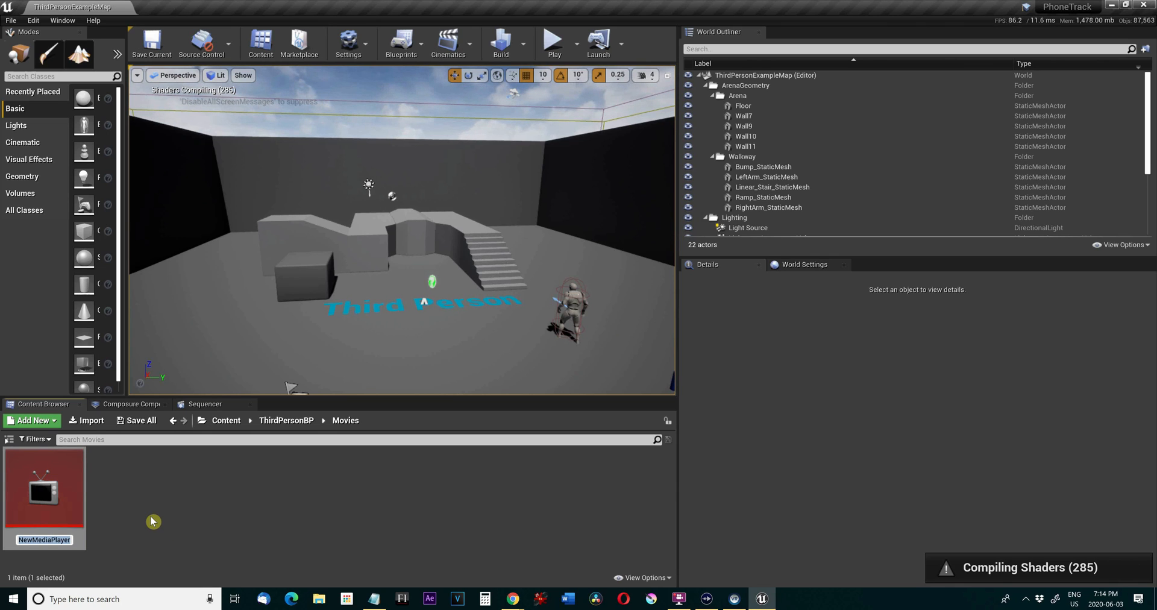
{"action": "type", "text": "Input"}
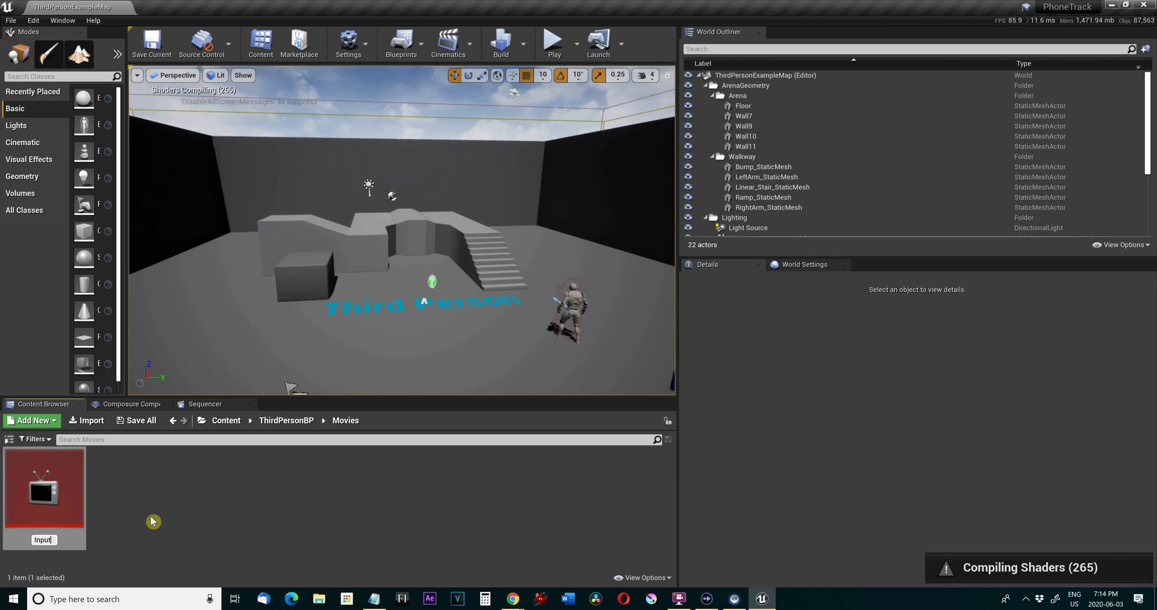
{"action": "key", "text": "Return"}
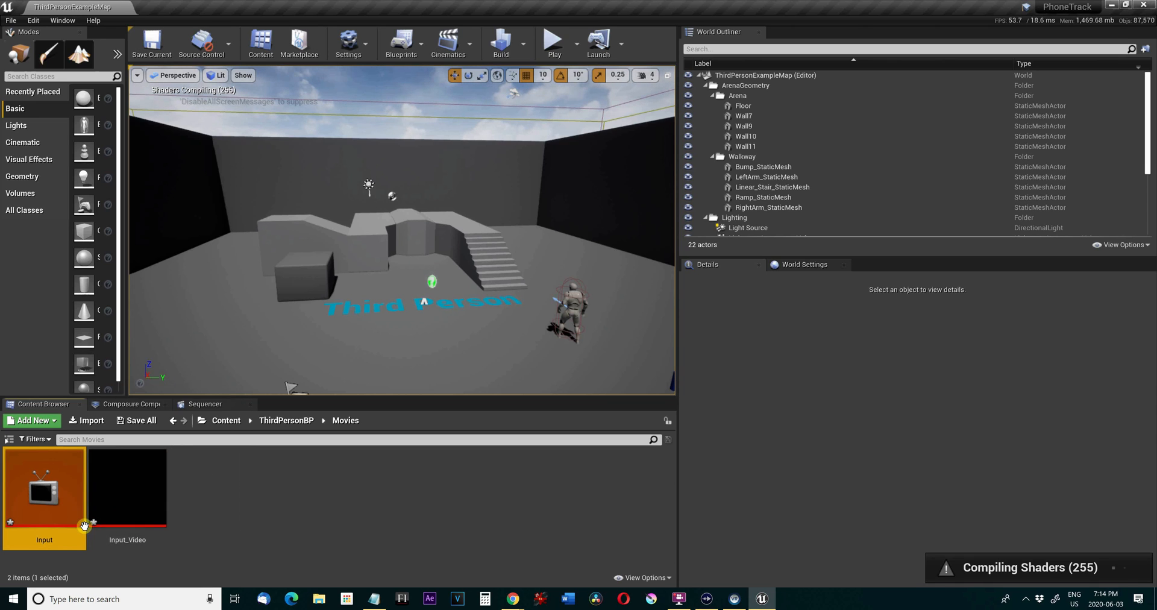
Open the Input media player, select Cam Link as its video capture device, save the asset and minimize the player window.
{"action": "double_click", "coordinate": [40, 480]}
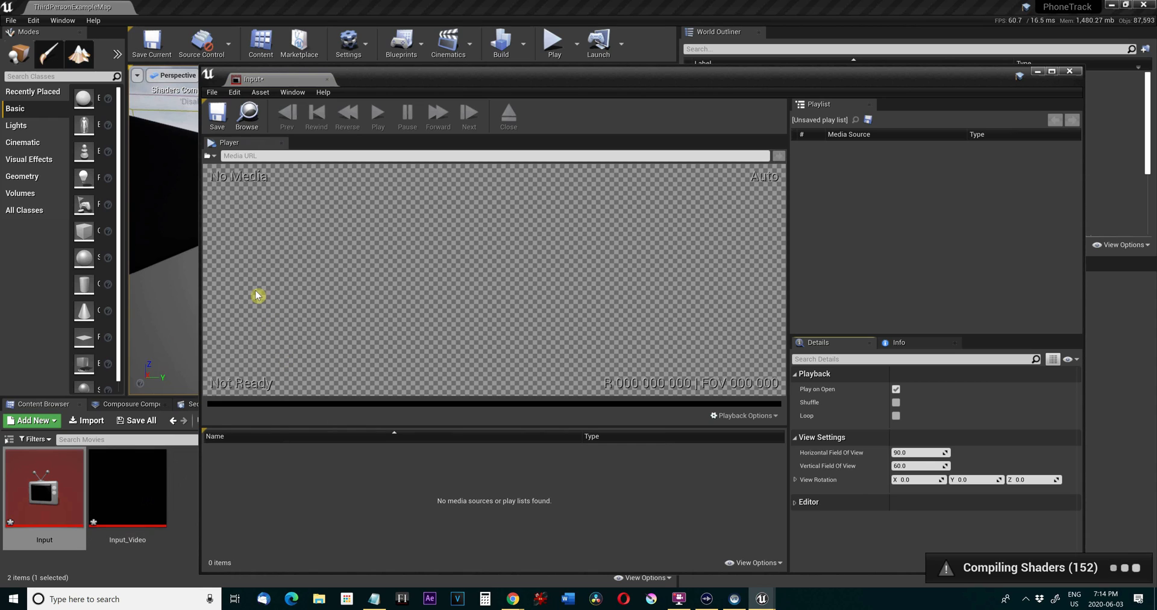
{"action": "left_click", "coordinate": [210, 157]}
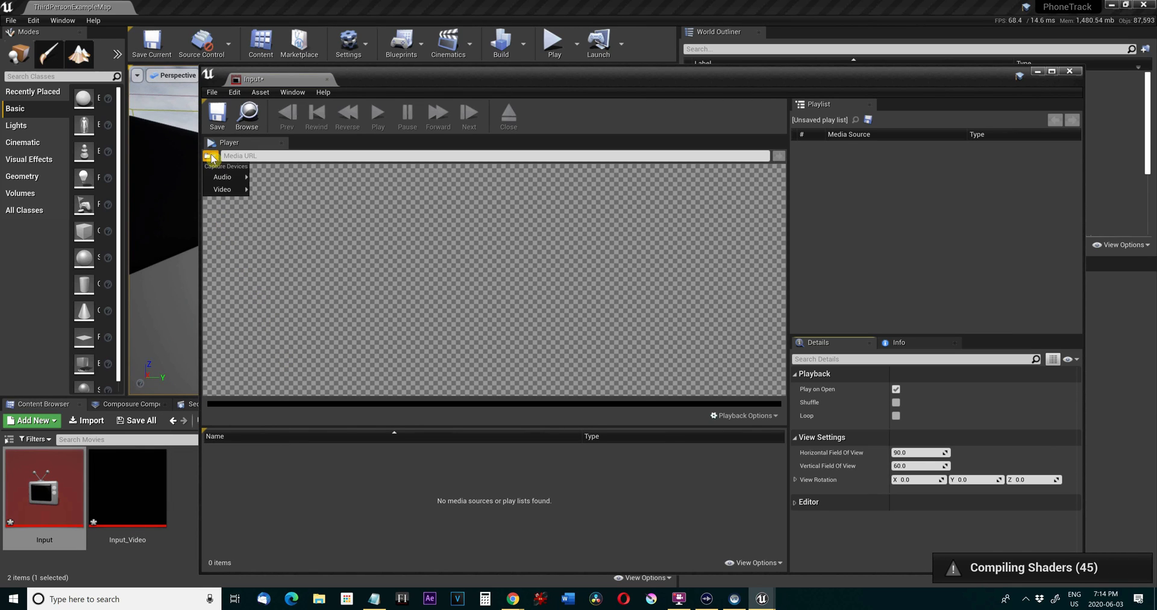
{"action": "mouse_move", "coordinate": [224, 189]}
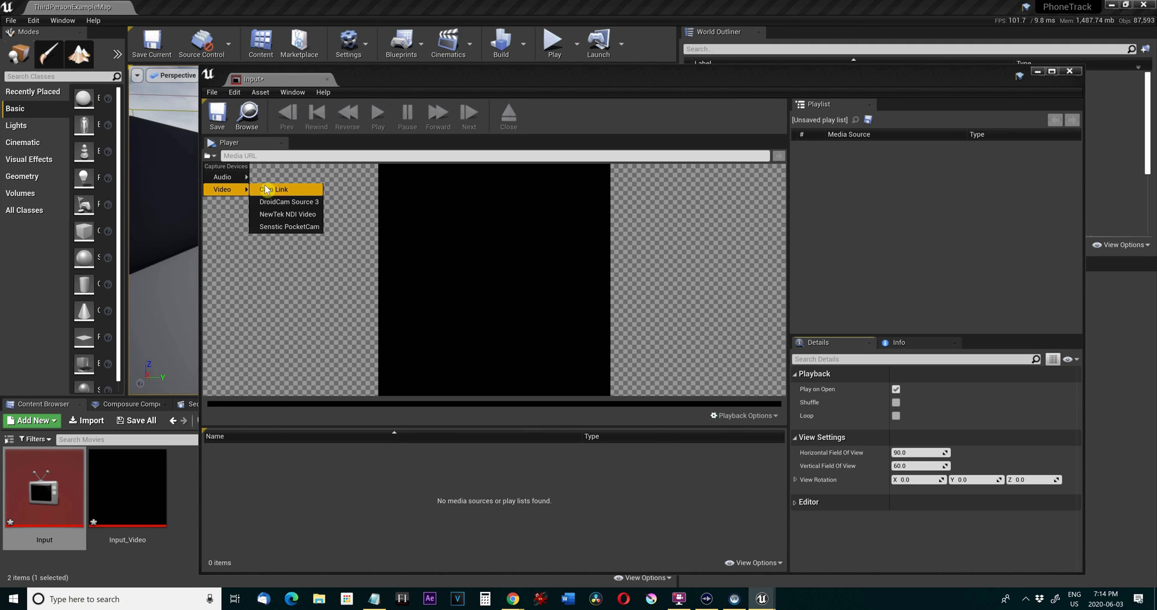
{"action": "left_click", "coordinate": [266, 188]}
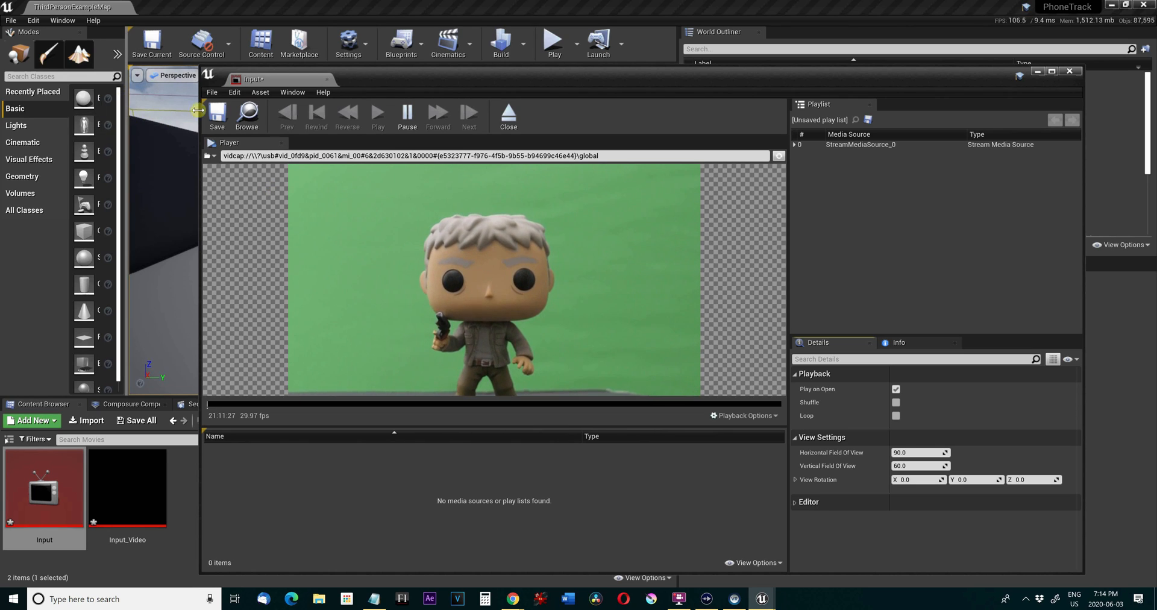
{"action": "left_click", "coordinate": [218, 116]}
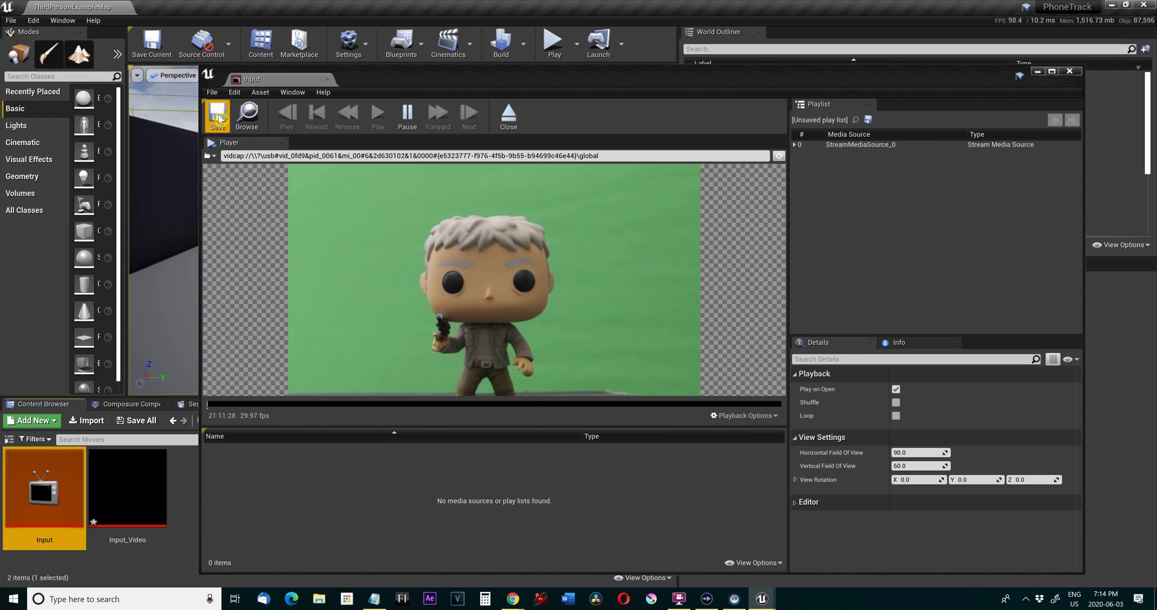
{"action": "left_click", "coordinate": [1037, 72]}
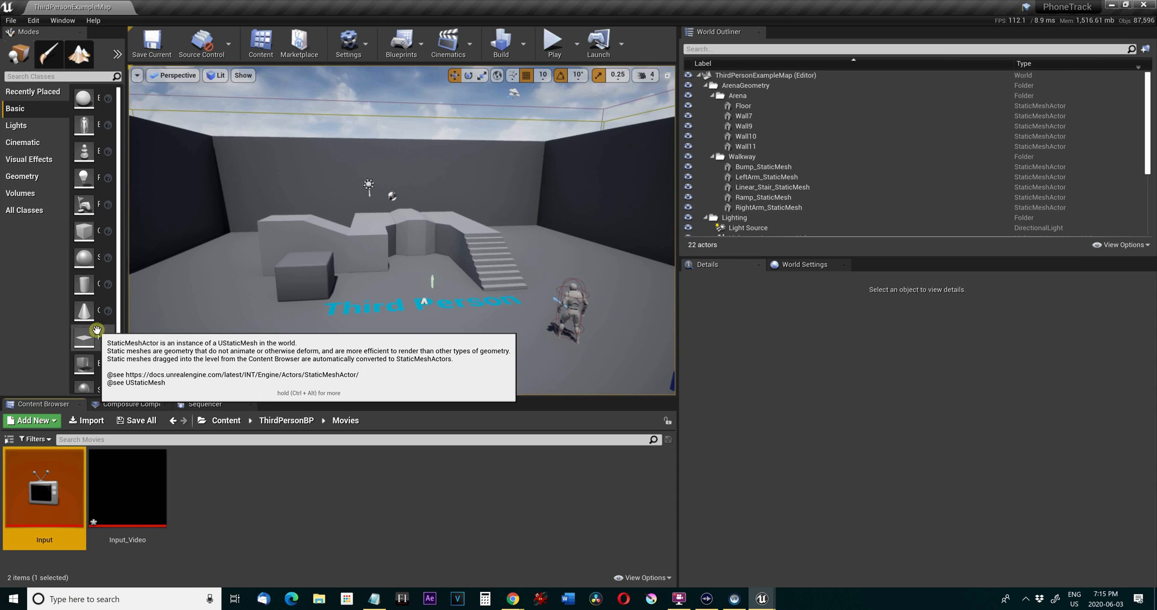
Place a Plane above the walkway in the level and create a material named VideoMat from the Input_Video texture.
{"action": "left_click_drag", "start_coordinate": [87, 333], "coordinate": [419, 202]}
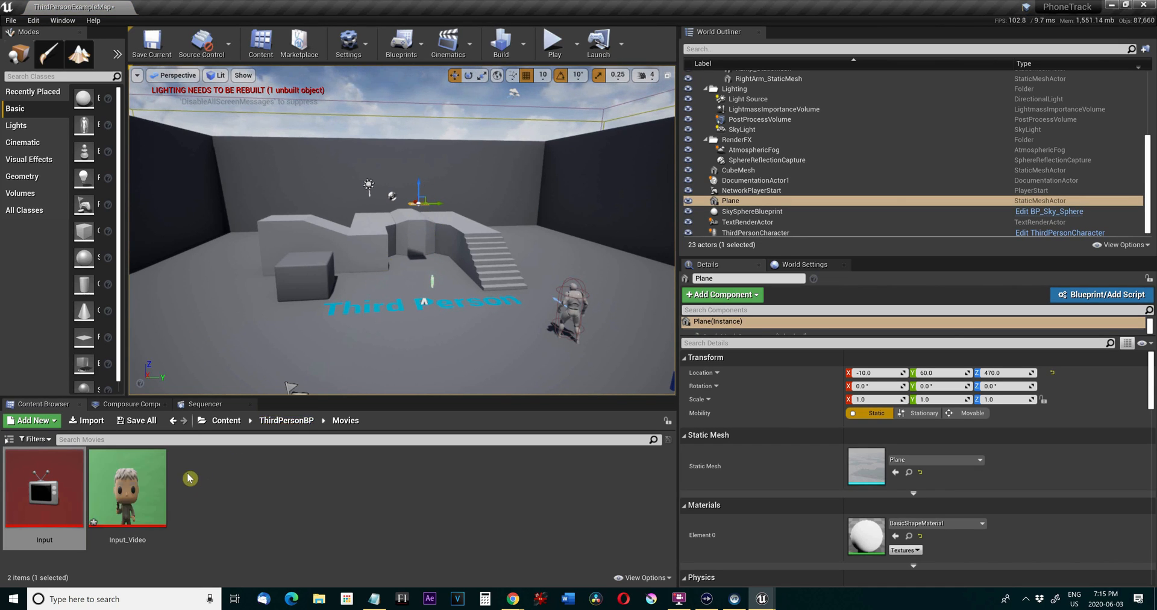
{"action": "left_click", "coordinate": [140, 471]}
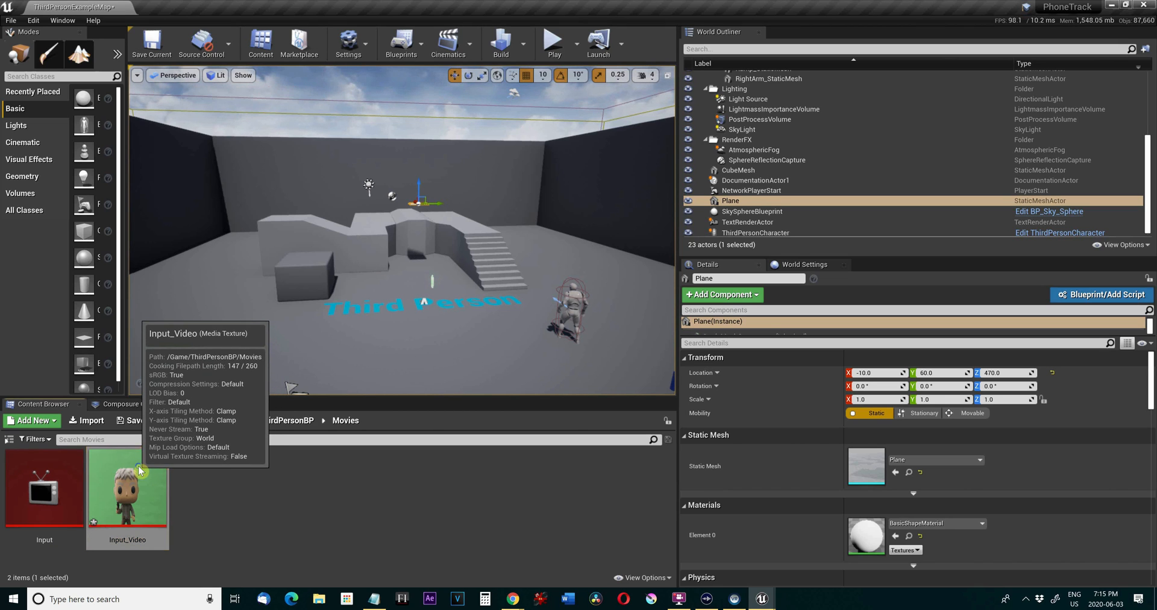
{"action": "right_click", "coordinate": [140, 471]}
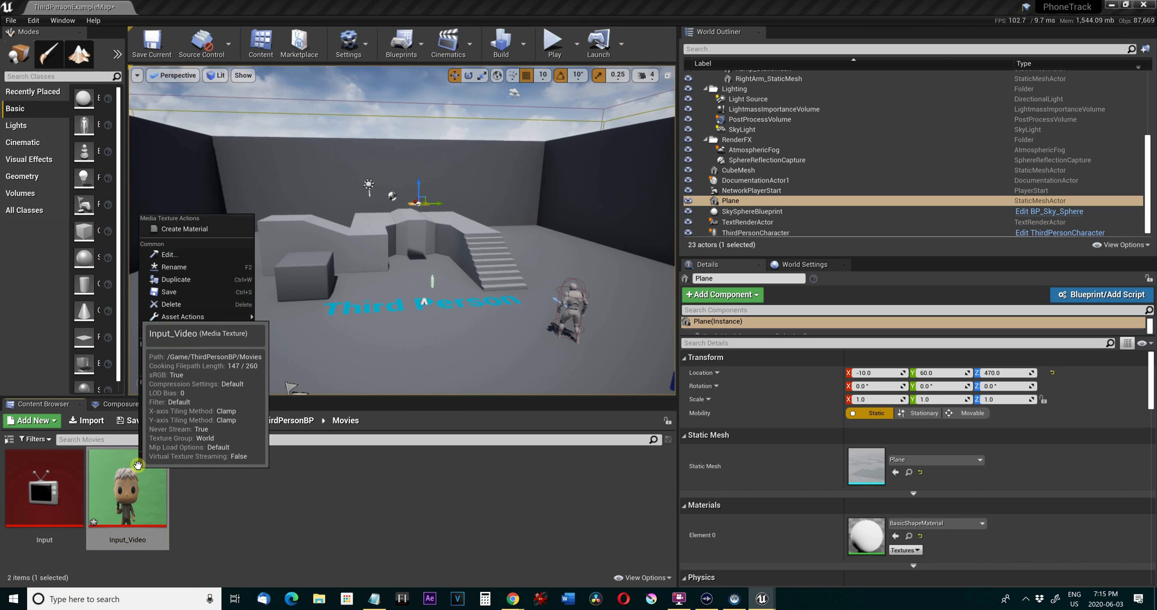
{"action": "left_click", "coordinate": [214, 226]}
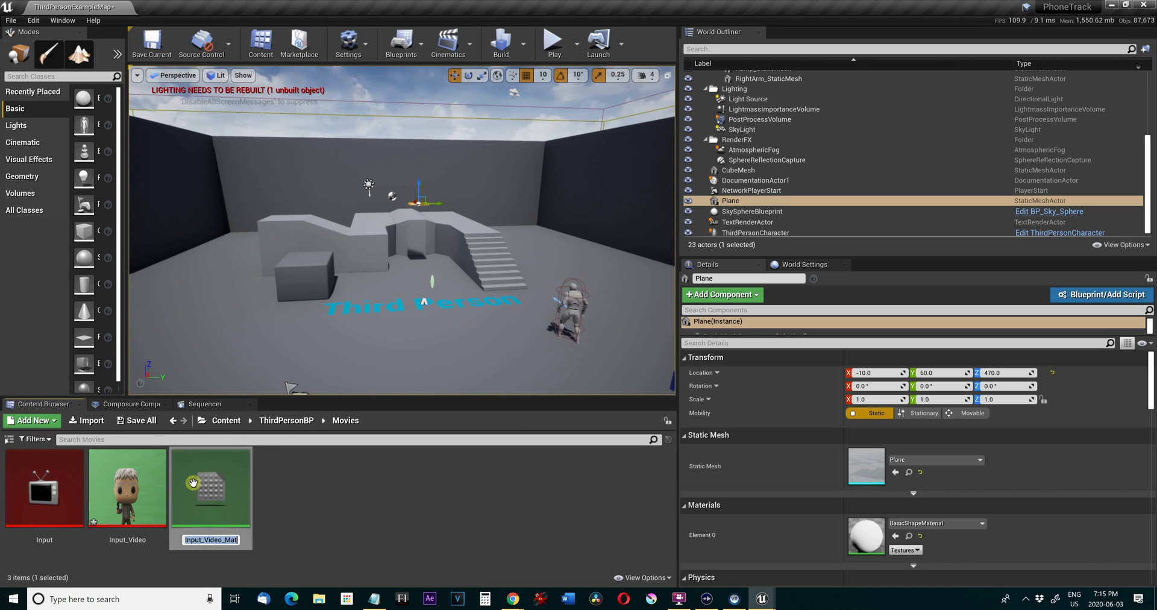
{"action": "type", "text": "Vide"}
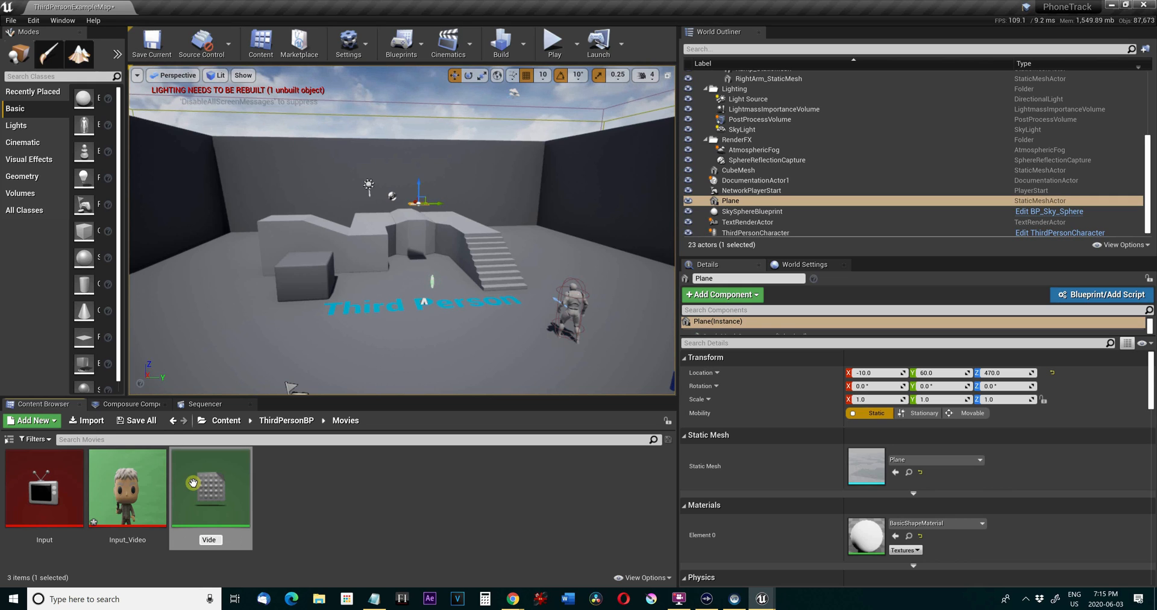
{"action": "type", "text": "o"}
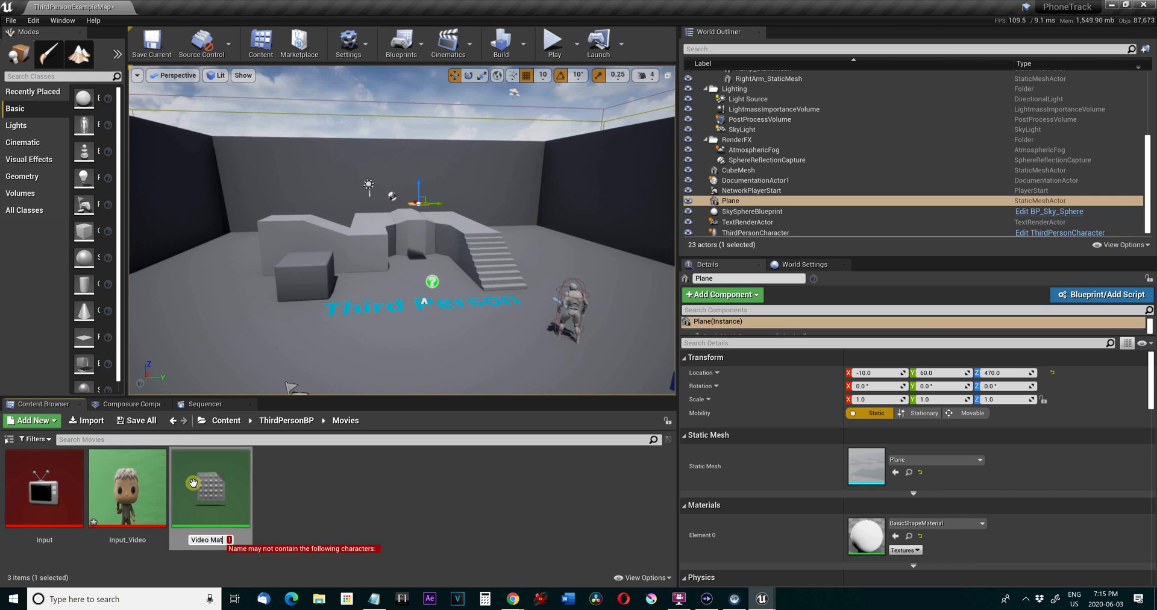
{"action": "key", "text": "BackSpace"}
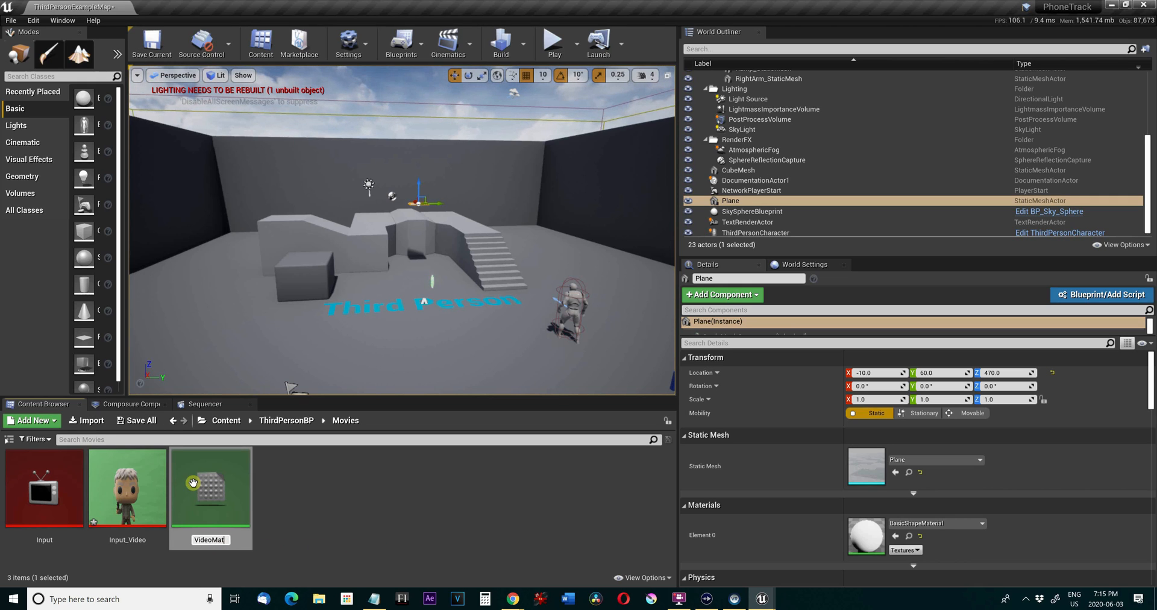
{"action": "key", "text": "Return"}
Apply the VideoMat material to the plane and rotate it to about 90° on X and Z so the video stands upright.
{"action": "left_click_drag", "start_coordinate": [207, 482], "coordinate": [421, 204]}
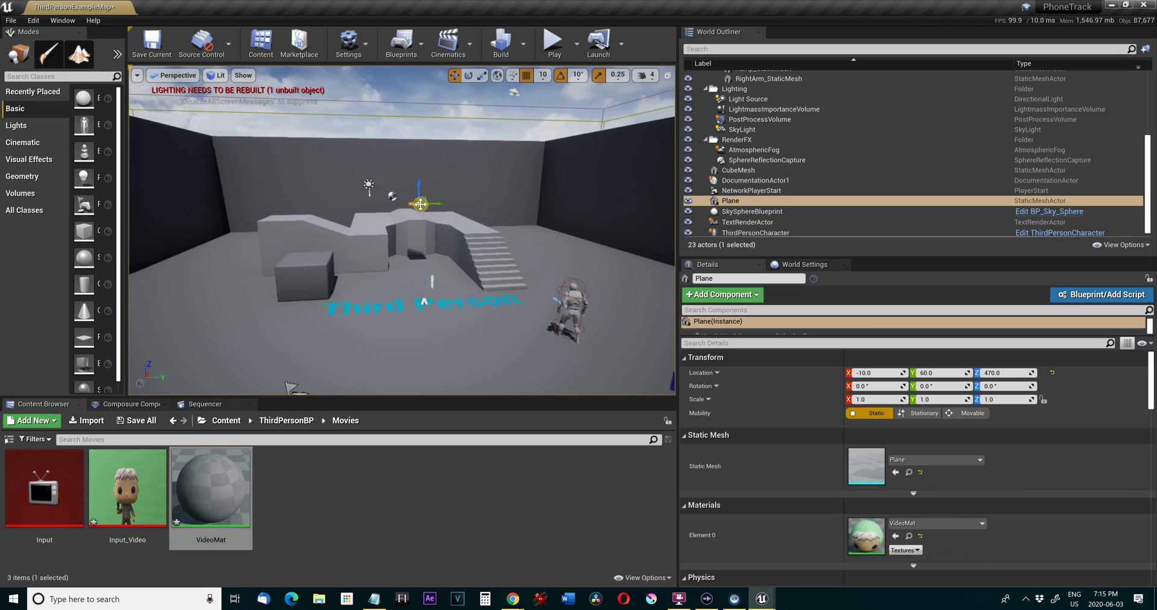
{"action": "scroll", "coordinate": [421, 204], "scroll_direction": "up", "scroll_amount": 4}
{"action": "scroll", "coordinate": [467, 175], "scroll_direction": "up", "scroll_amount": 2}
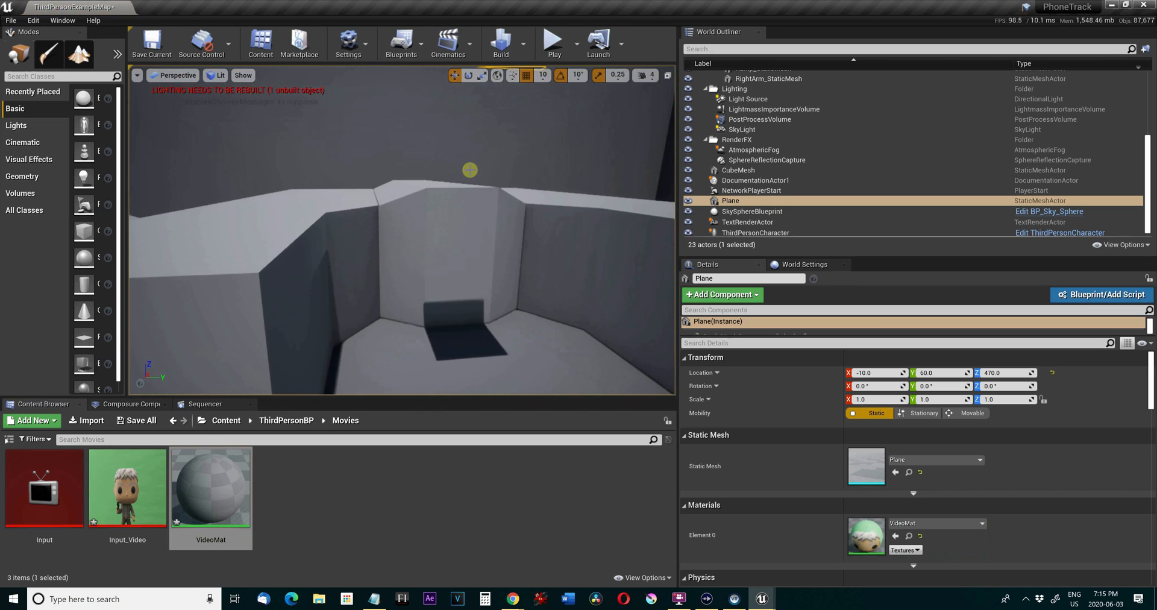
{"action": "scroll", "coordinate": [470, 170], "scroll_direction": "down", "scroll_amount": 8}
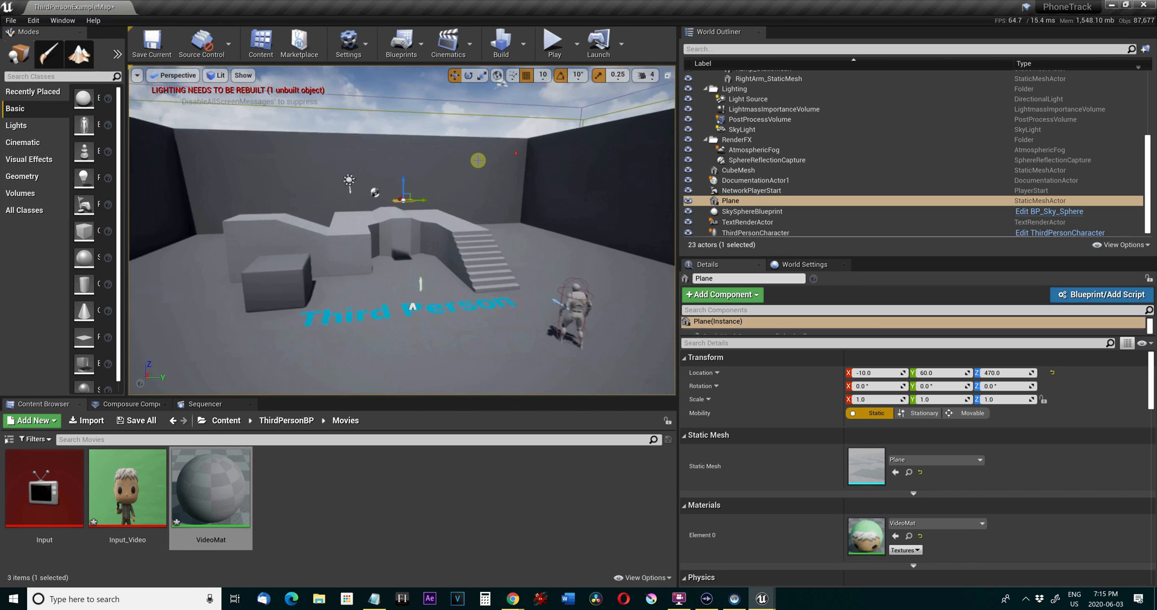
{"action": "scroll", "coordinate": [412, 307], "scroll_direction": "up", "scroll_amount": 3}
{"action": "scroll", "coordinate": [413, 307], "scroll_direction": "up", "scroll_amount": 2}
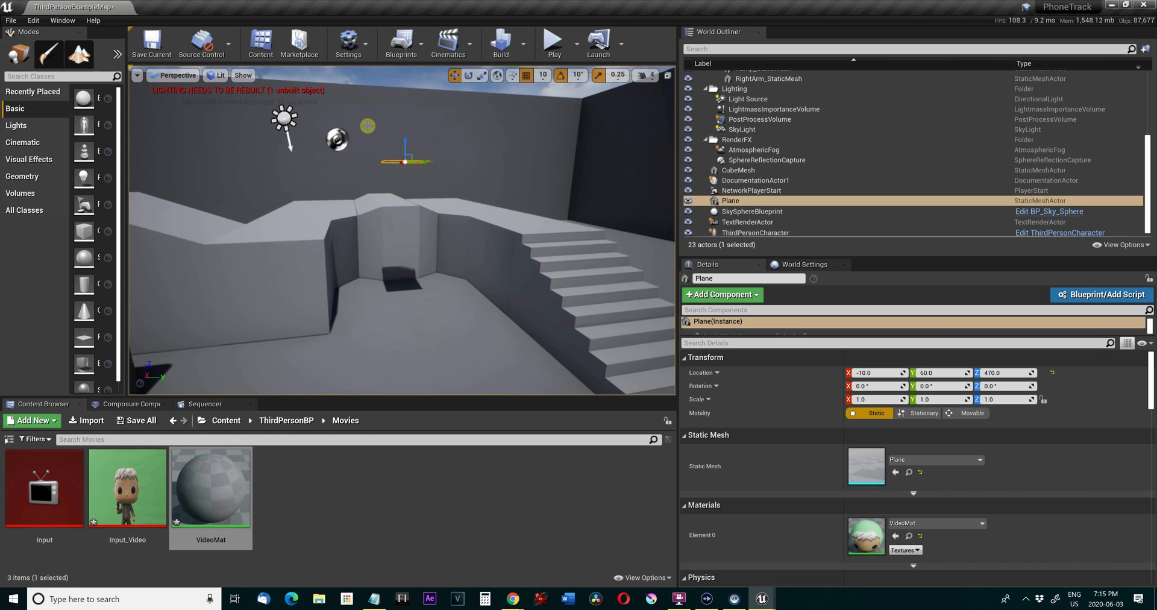
{"action": "key", "text": "e"}
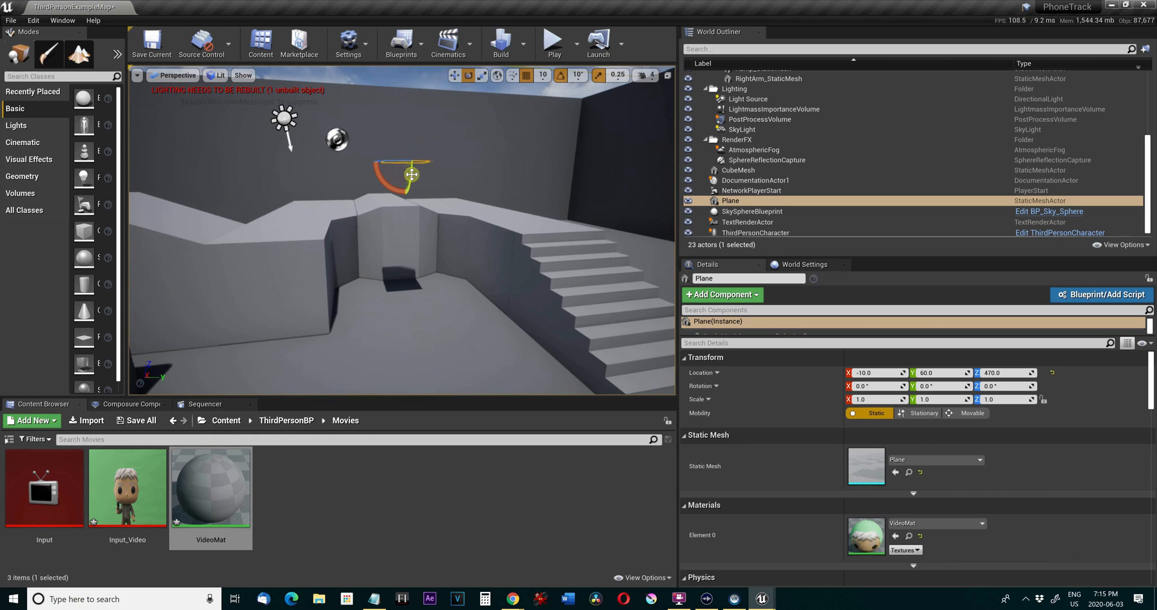
{"action": "left_click_drag", "start_coordinate": [412, 174], "coordinate": [411, 235]}
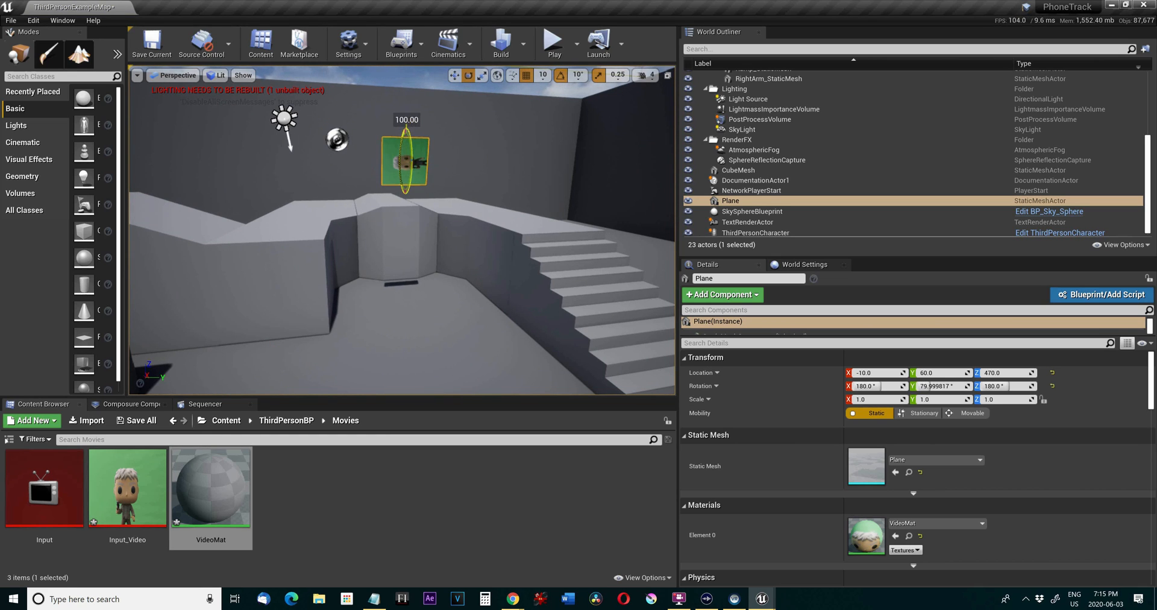
{"action": "left_click_drag", "start_coordinate": [420, 59], "coordinate": [420, 68]}
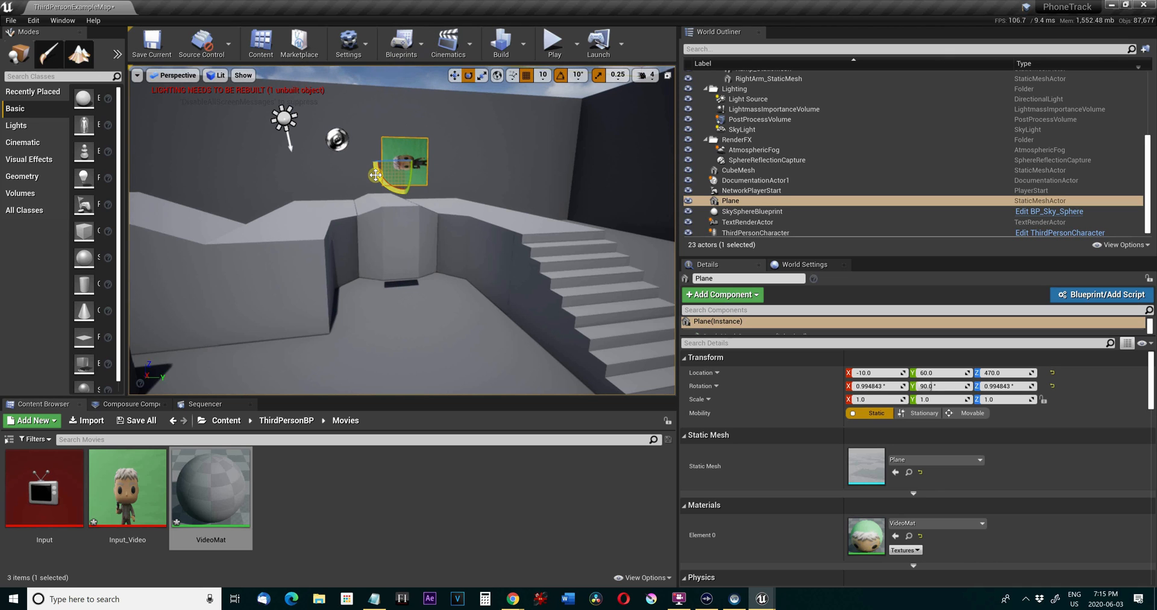
{"action": "mouse_move", "coordinate": [376, 175]}
{"action": "left_mouse_down"}
{"action": "mouse_move", "coordinate": [378, 154]}
{"action": "mouse_move", "coordinate": [375, 174]}
{"action": "mouse_move", "coordinate": [376, 164]}
{"action": "mouse_move", "coordinate": [386, 173]}
{"action": "left_mouse_up"}
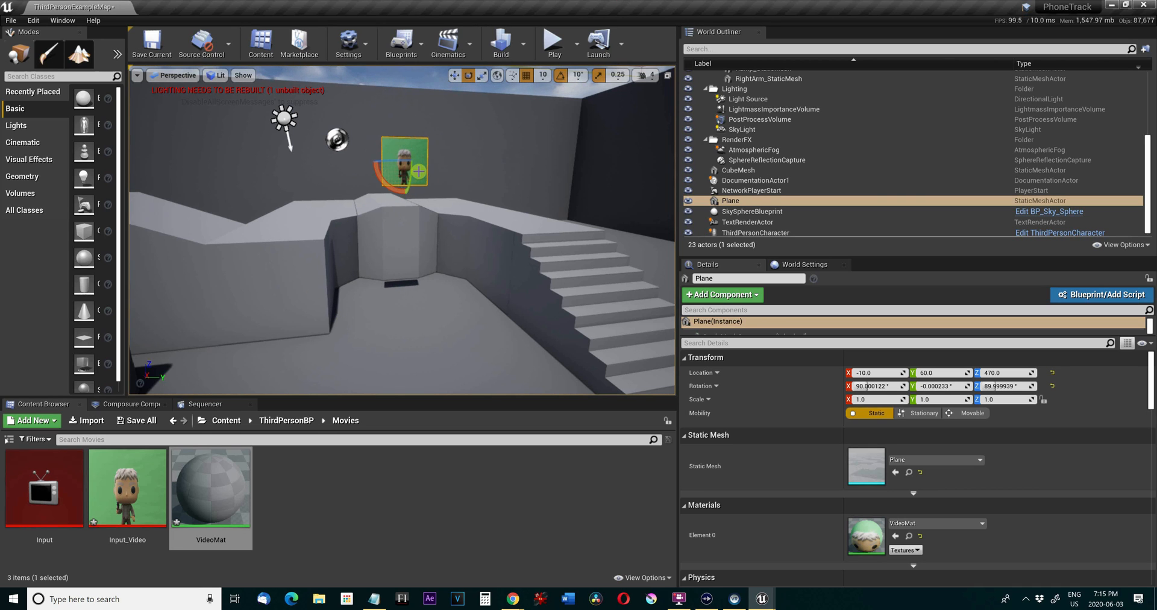
Scale the plane to 6.5 on X and 3.5 on Y to give it a widescreen shape.
{"action": "key", "text": "r"}
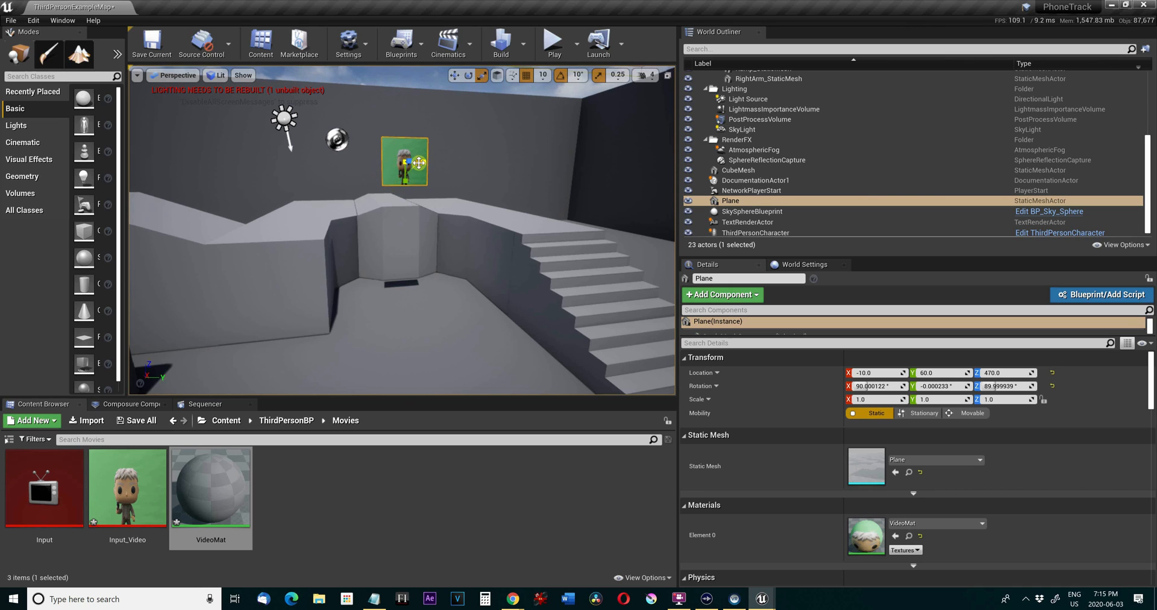
{"action": "left_click_drag", "start_coordinate": [419, 162], "coordinate": [458, 151]}
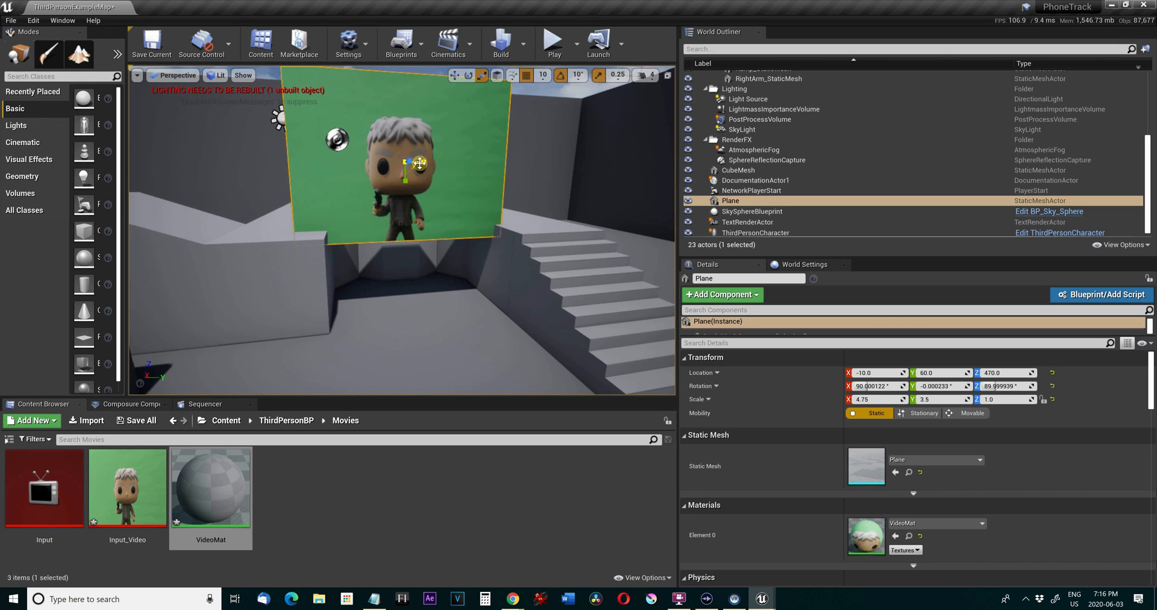
{"action": "left_click_drag", "start_coordinate": [419, 162], "coordinate": [456, 163]}
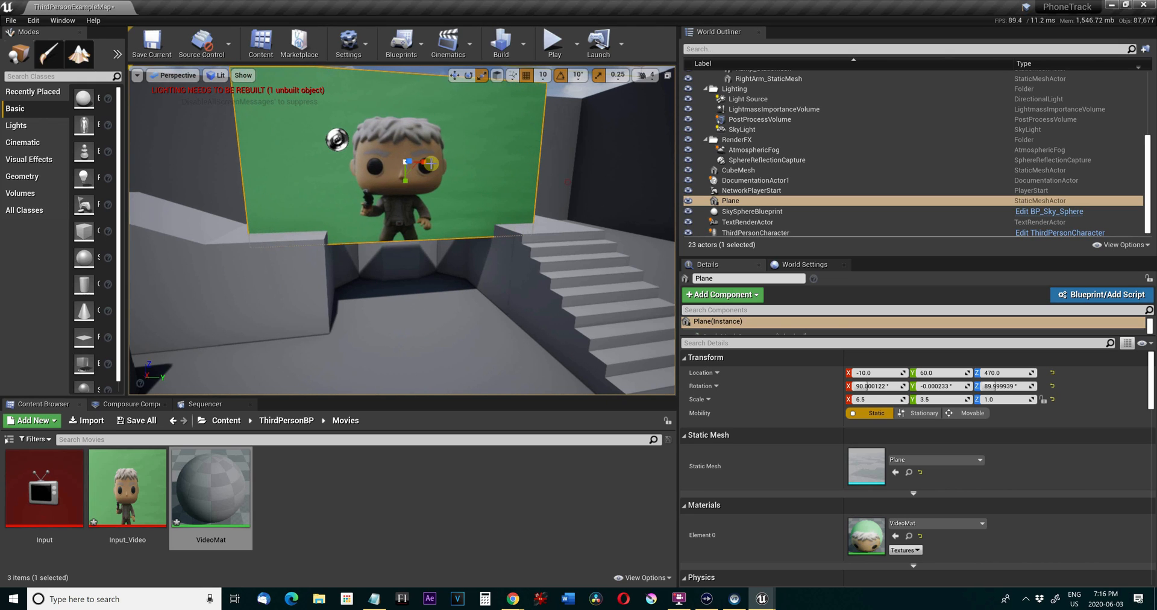
Raise the video plane above the walkway to a Z location of 540.
{"action": "scroll", "coordinate": [331, 229], "scroll_direction": "down", "scroll_amount": 3}
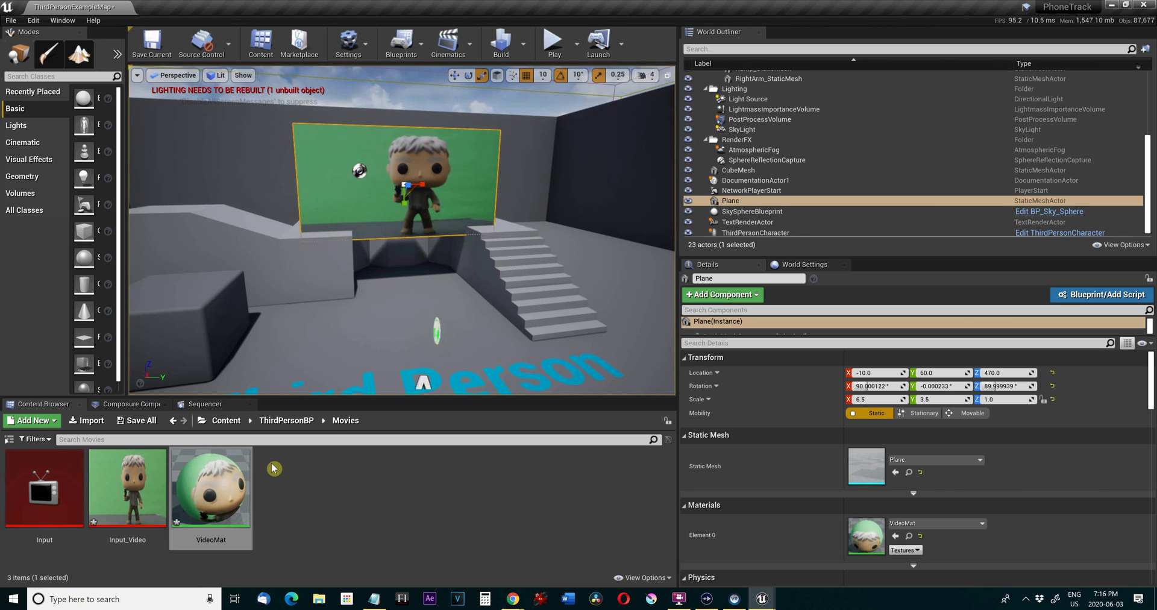
{"action": "left_click", "coordinate": [314, 493]}
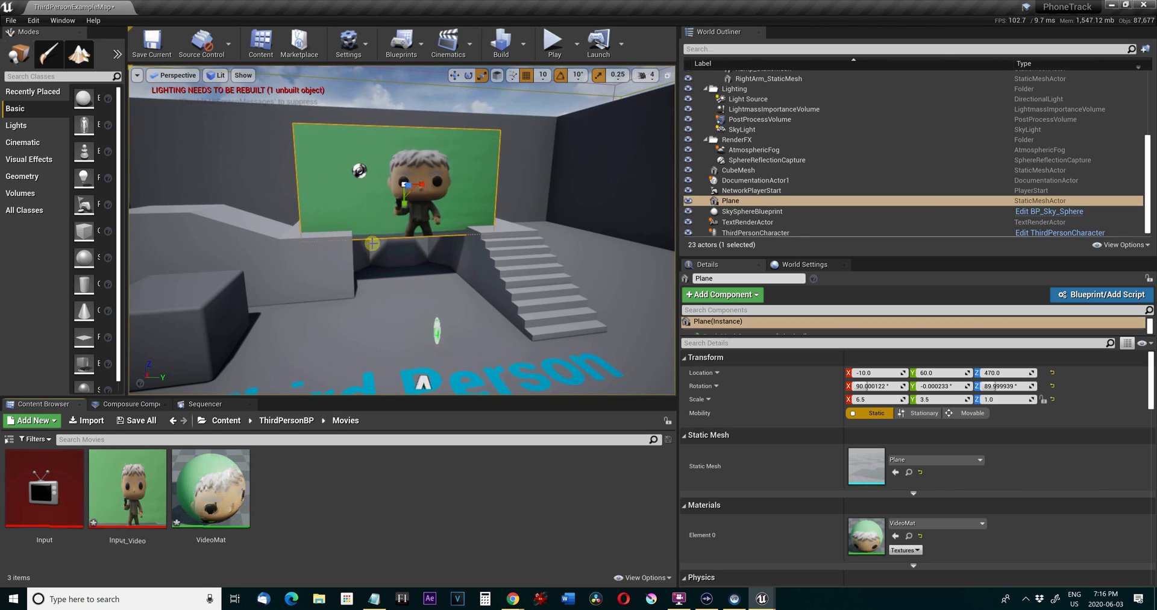
{"action": "key", "text": "w"}
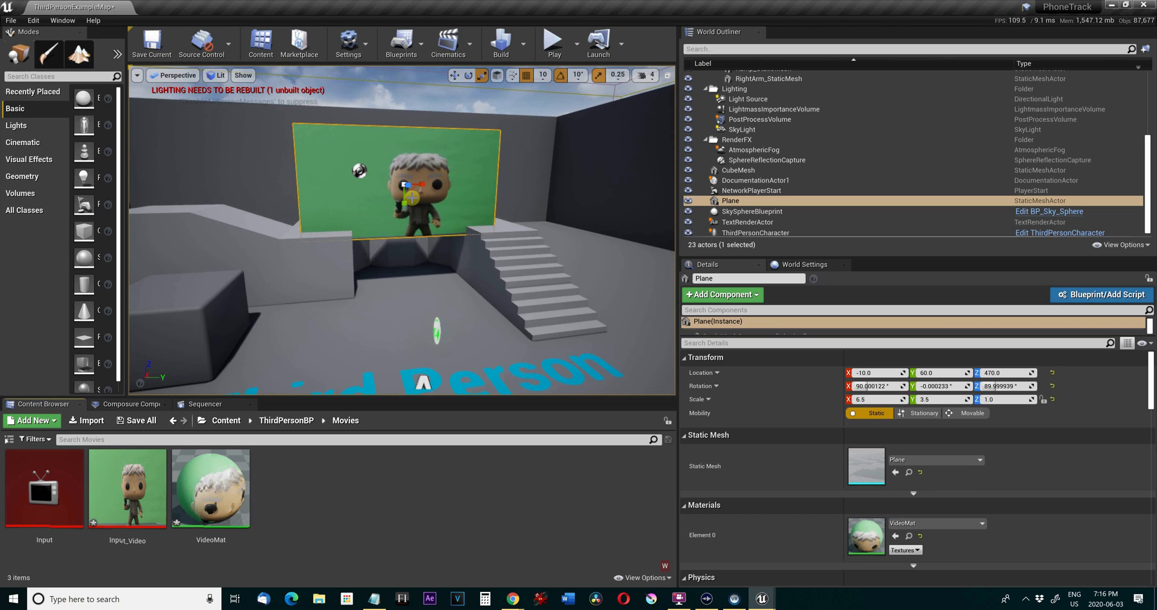
{"action": "key", "text": "w"}
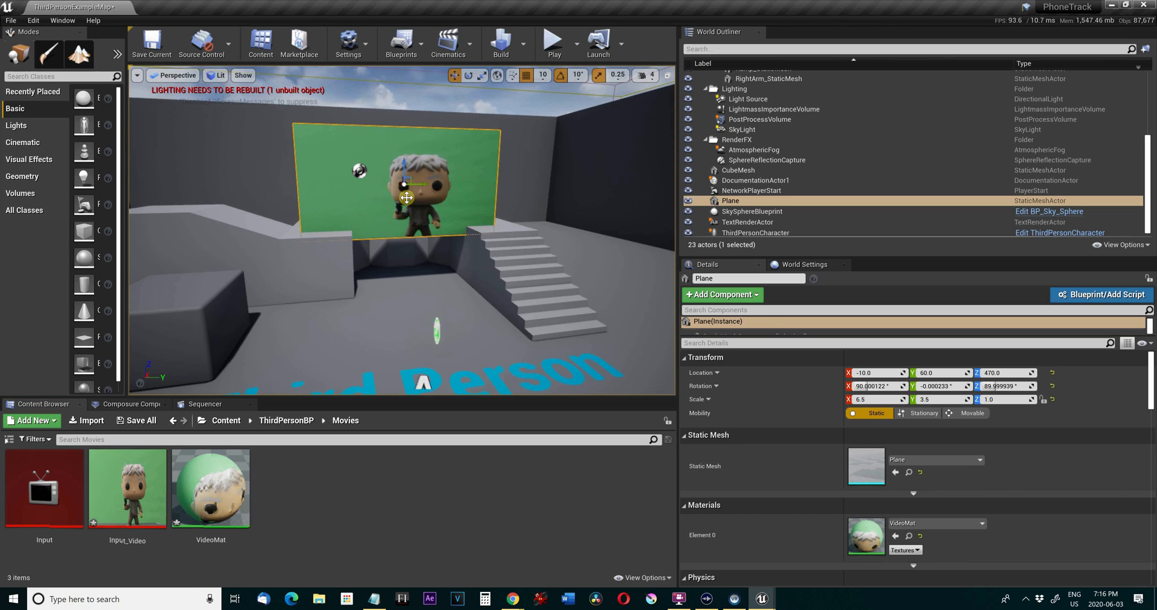
{"action": "left_click_drag", "start_coordinate": [404, 161], "coordinate": [403, 139]}
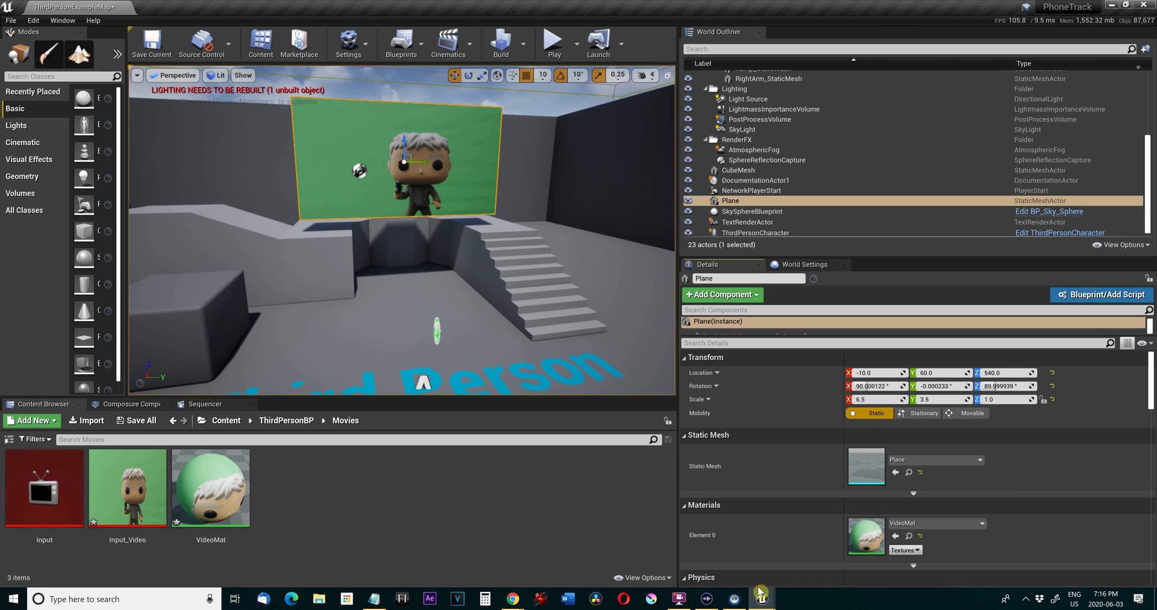
Bring back the minimized Input media player window and close it.
{"action": "mouse_move", "coordinate": [765, 599]}
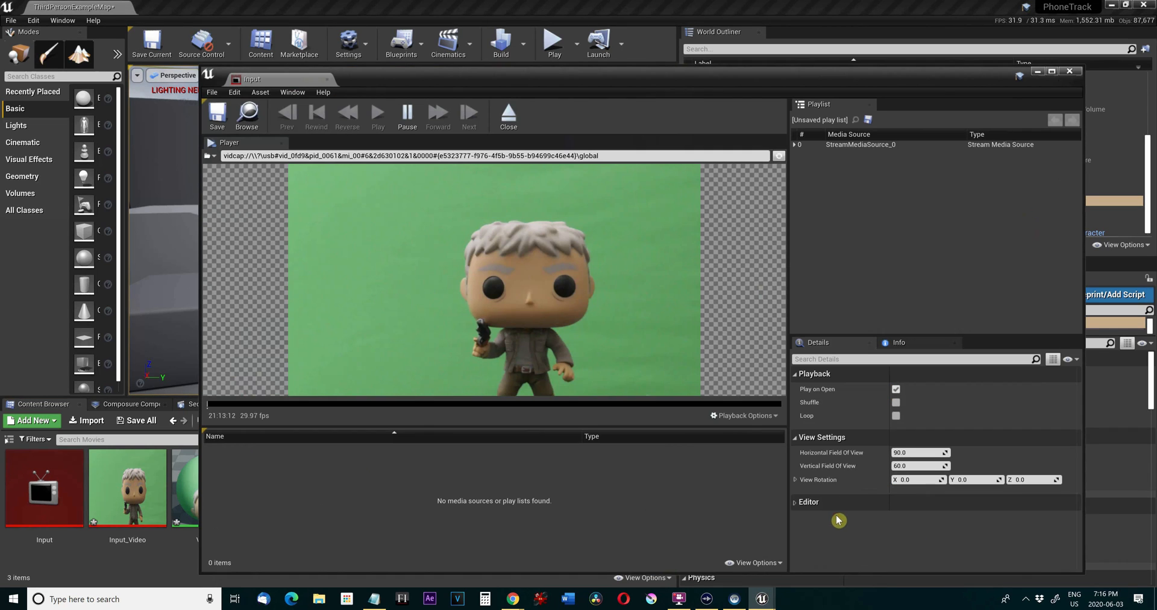
{"action": "left_click", "coordinate": [823, 548]}
{"action": "left_click", "coordinate": [1067, 72]}
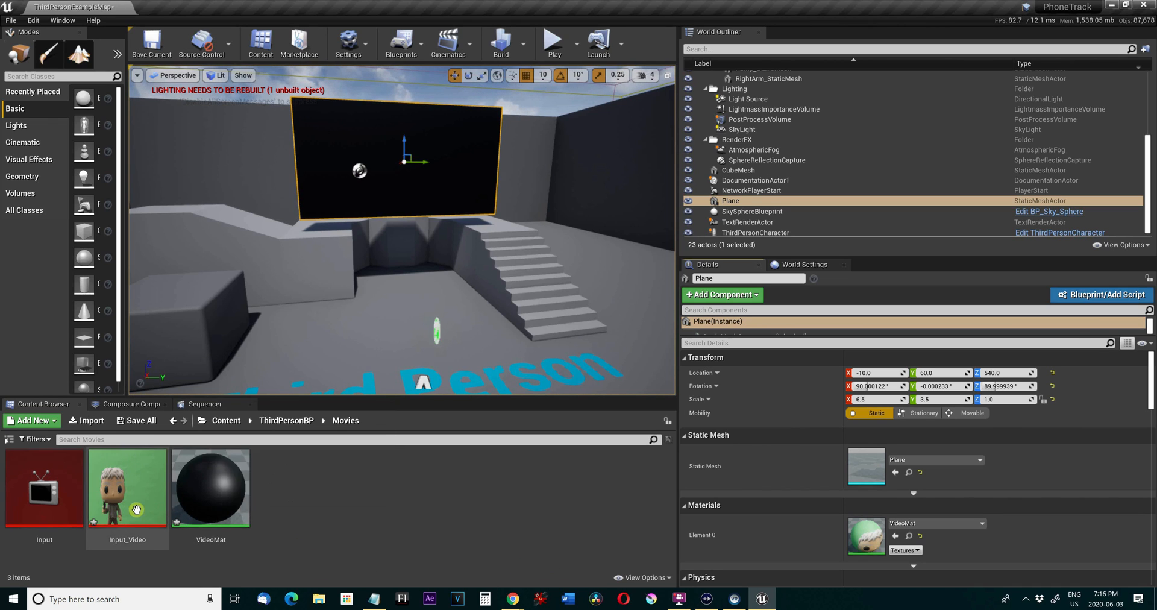
Reopen the Input media player and select Cam Link again as its video capture device.
{"action": "double_click", "coordinate": [44, 488]}
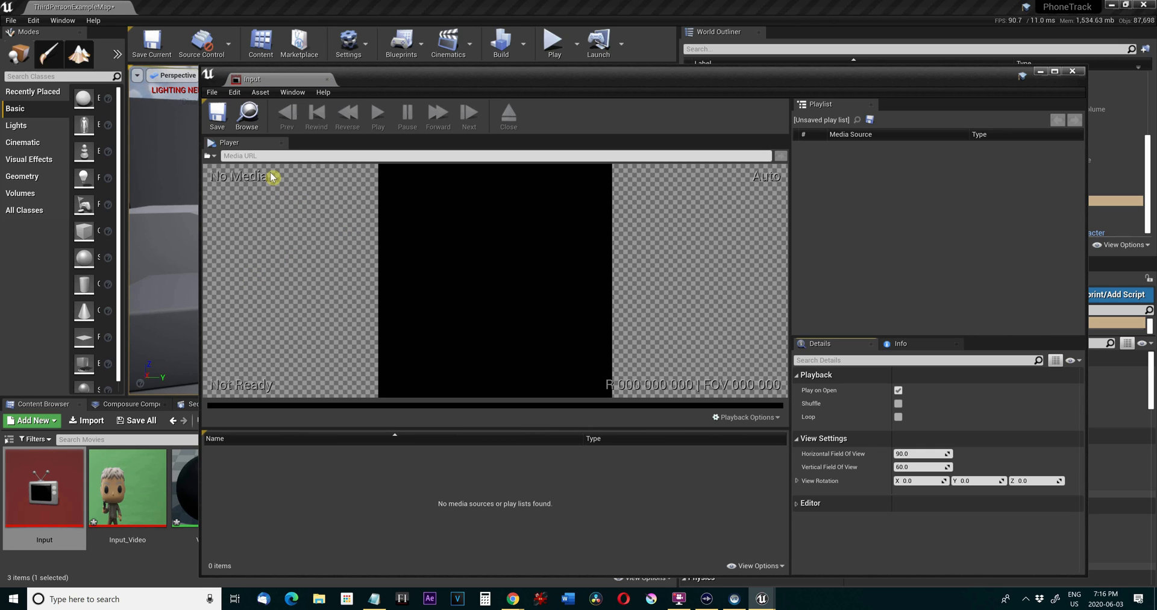
{"action": "left_click", "coordinate": [213, 156]}
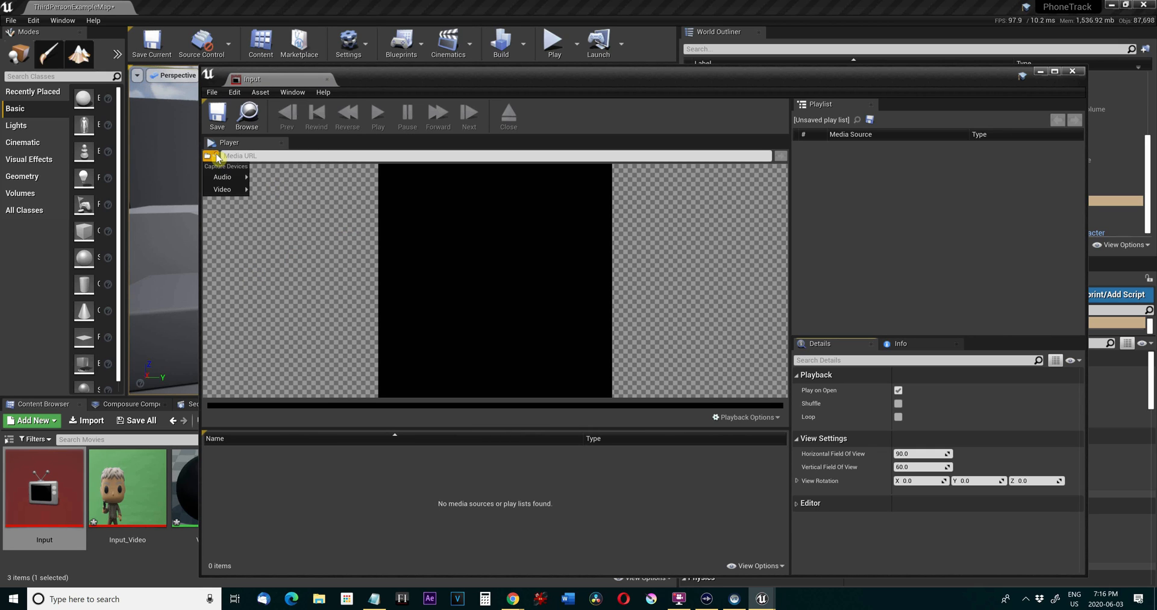
{"action": "mouse_move", "coordinate": [226, 190]}
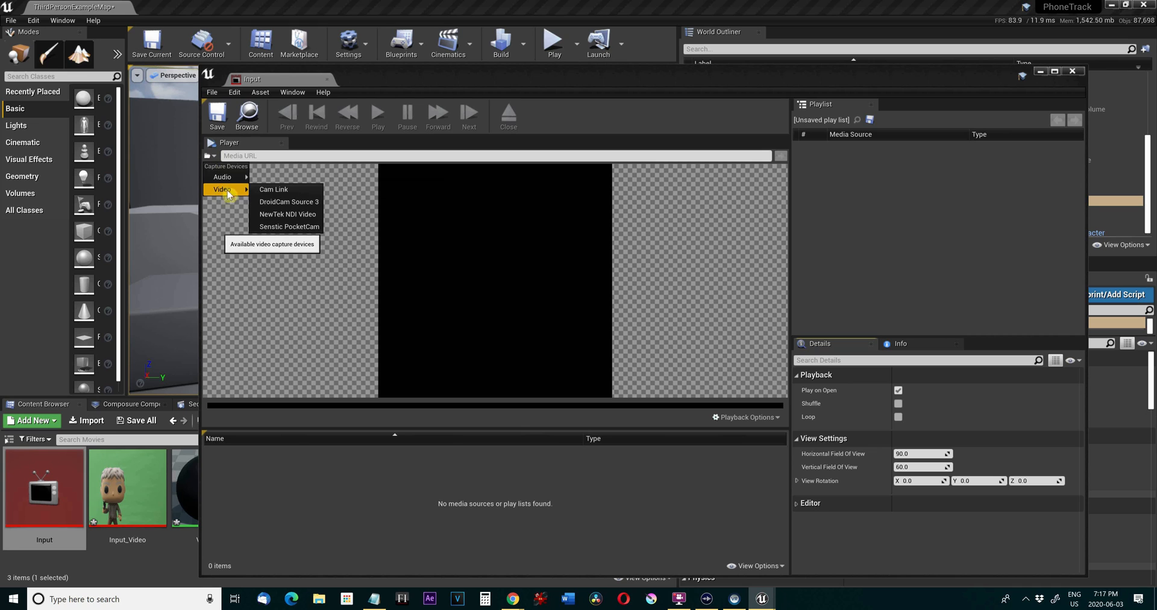
{"action": "left_click", "coordinate": [279, 189]}
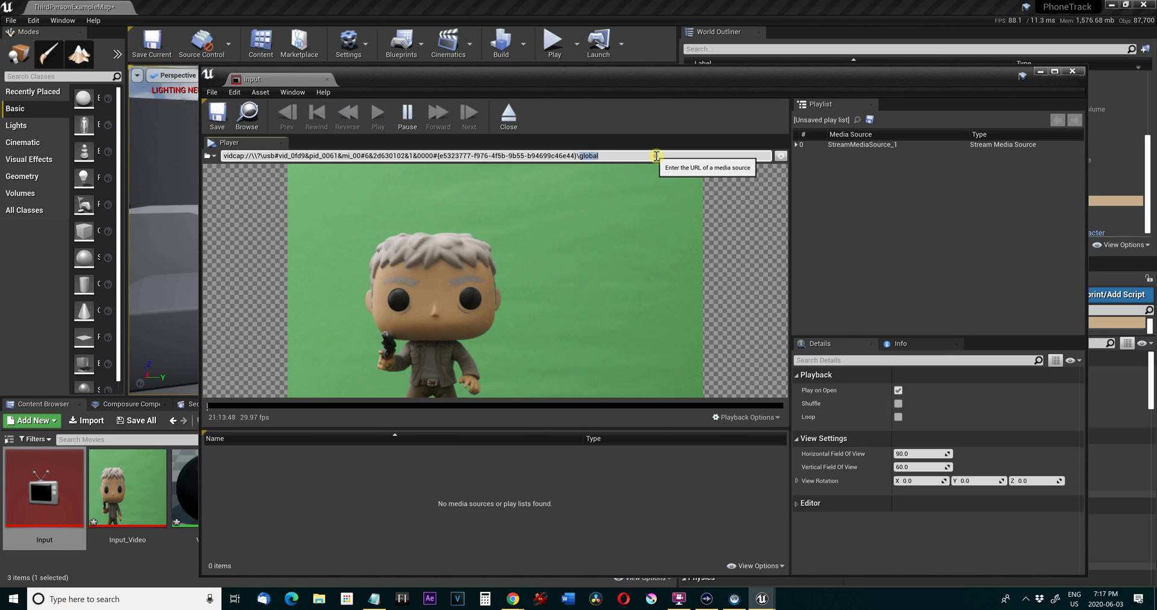
Copy the full capture device URL from the Input media player, minimize the player and open the Level Blueprint.
{"action": "key", "text": "ctrl+a"}
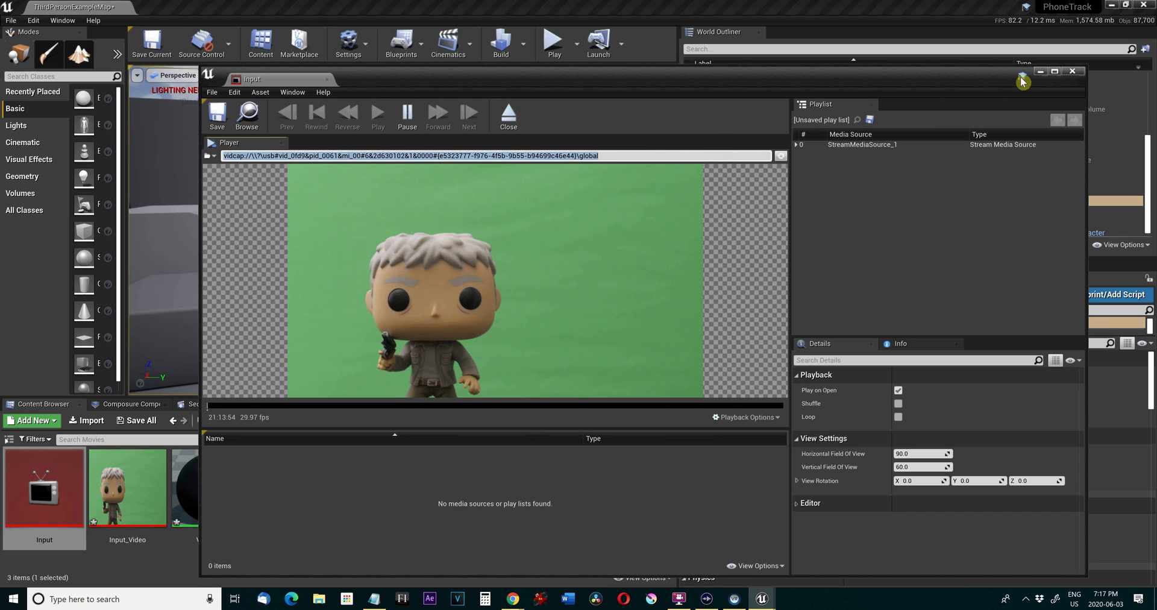
{"action": "left_click", "coordinate": [1039, 71]}
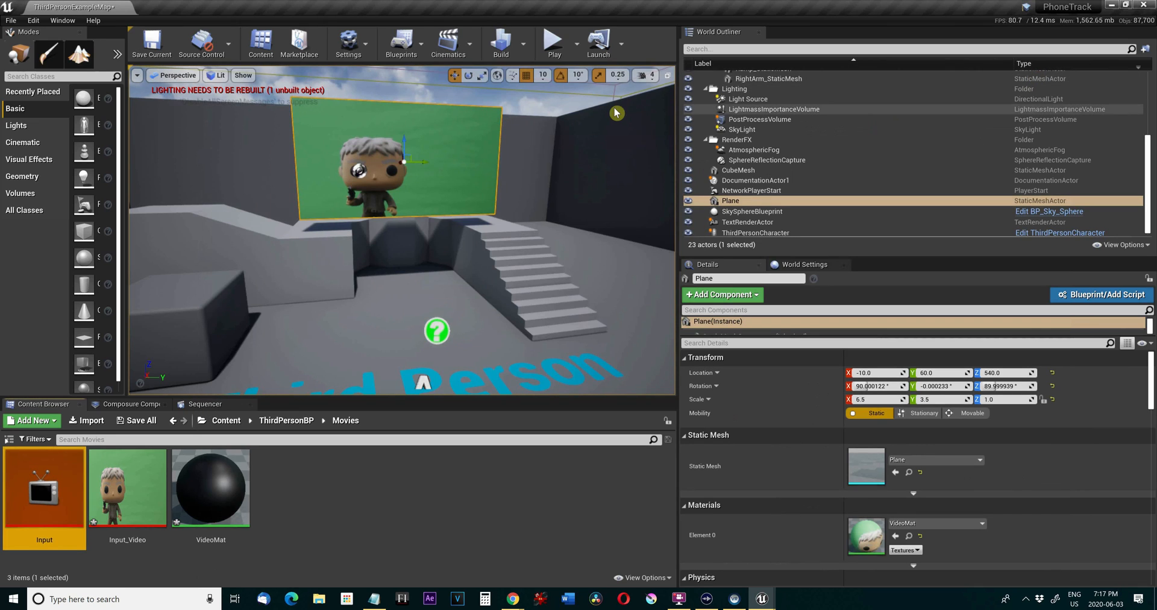
{"action": "left_click", "coordinate": [416, 44]}
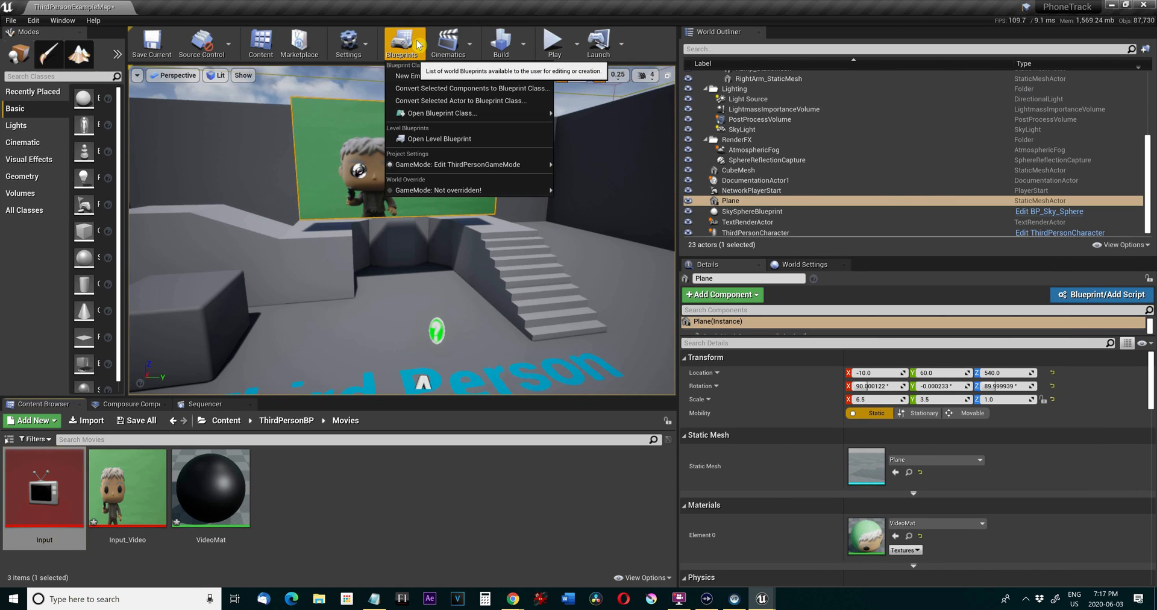
{"action": "left_click", "coordinate": [456, 140]}
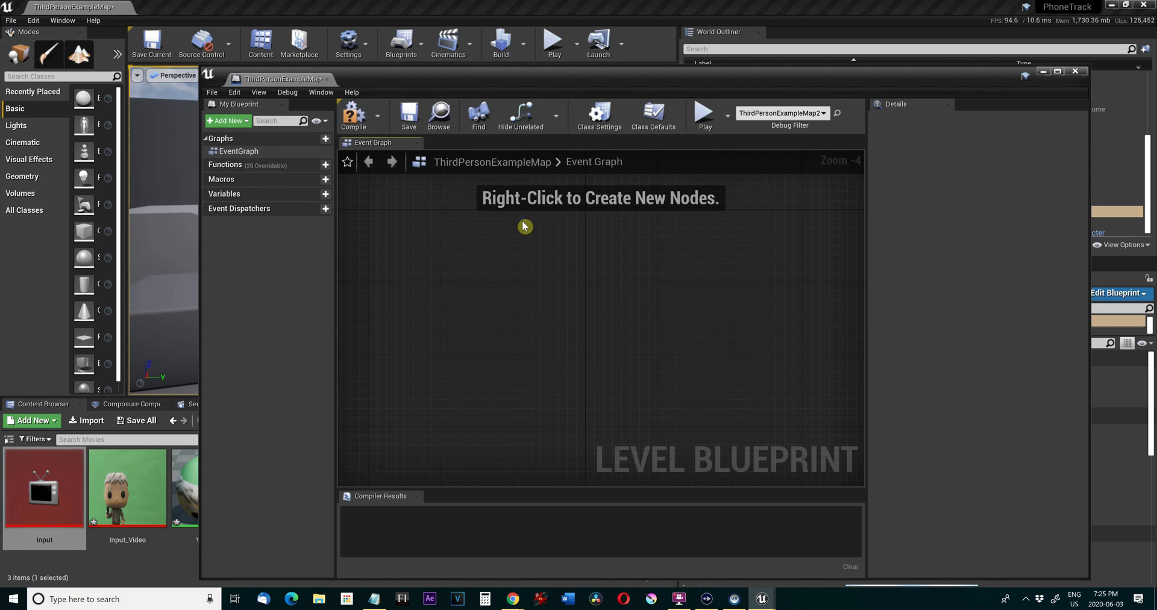
Add an Event BeginPlay node to the Level Blueprint's event graph.
{"action": "right_click", "coordinate": [524, 228]}
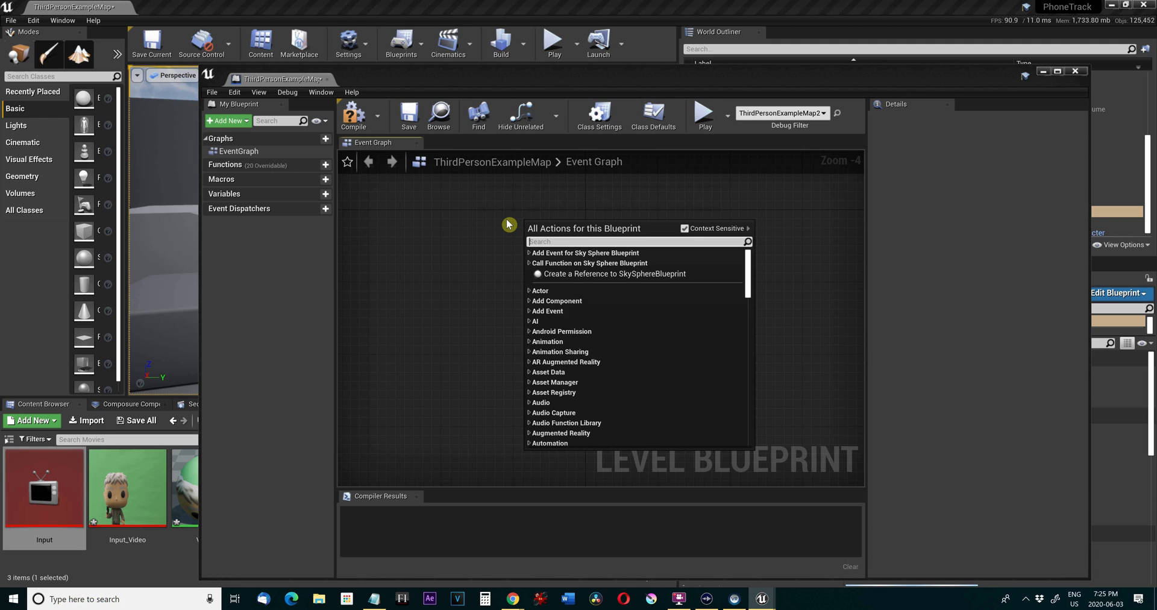
{"action": "type", "text": "event be"}
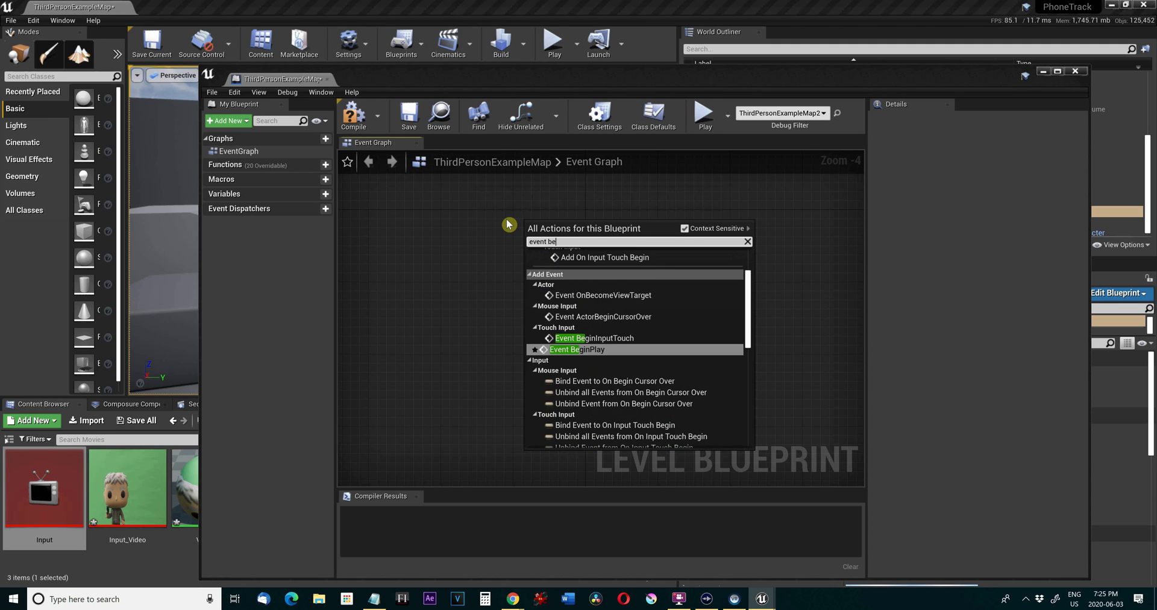
{"action": "type", "text": "ging"}
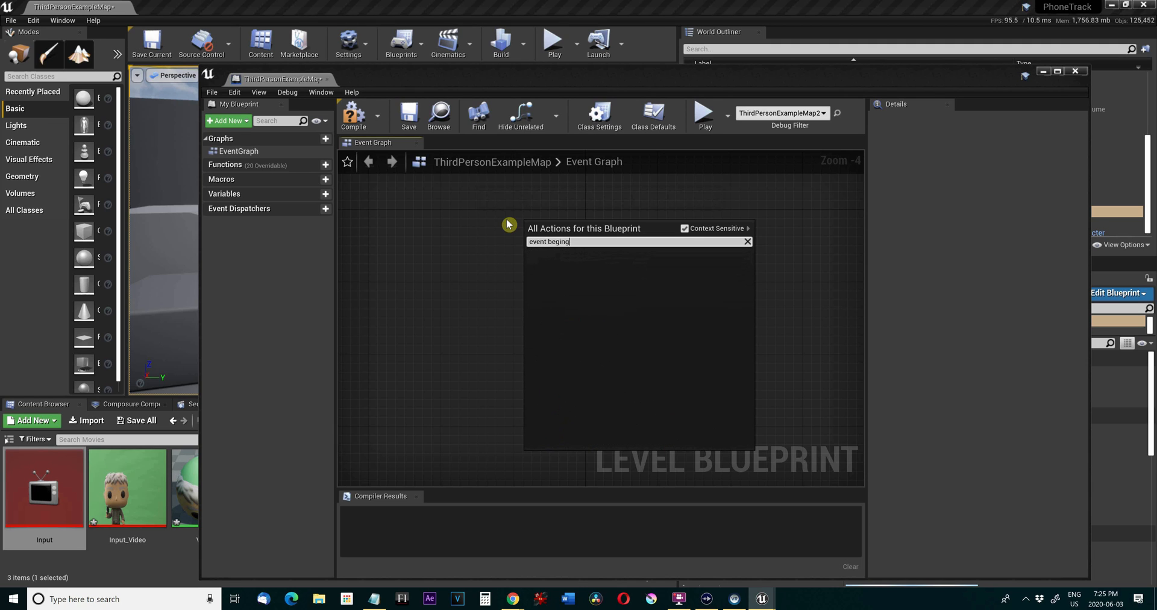
{"action": "key", "text": "BackSpace"}
{"action": "type", "text": "play"}
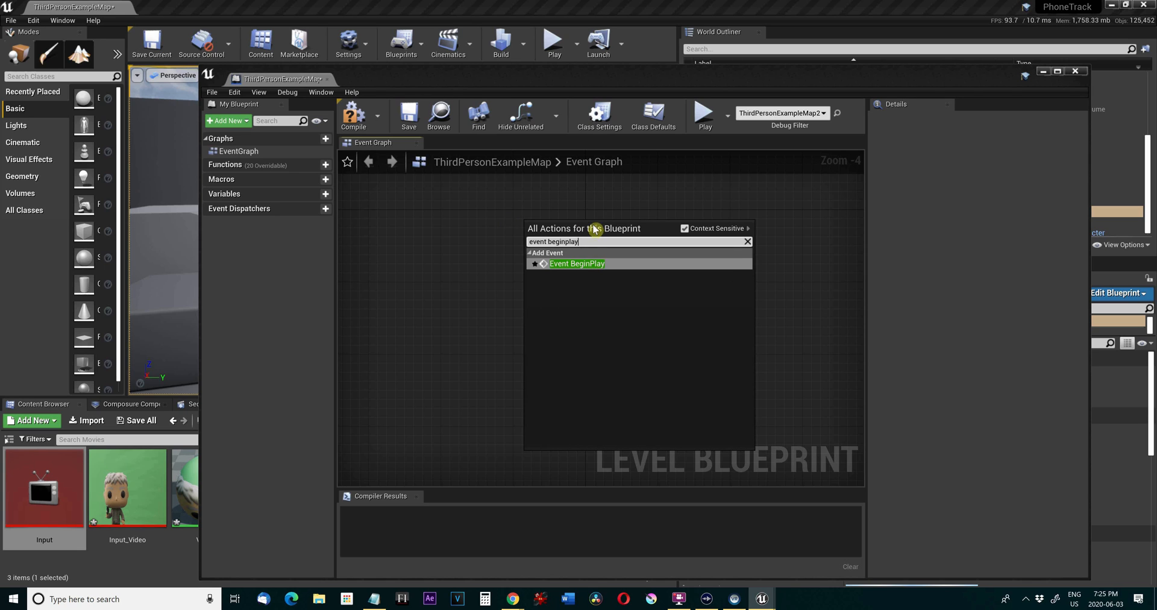
{"action": "left_click", "coordinate": [591, 265]}
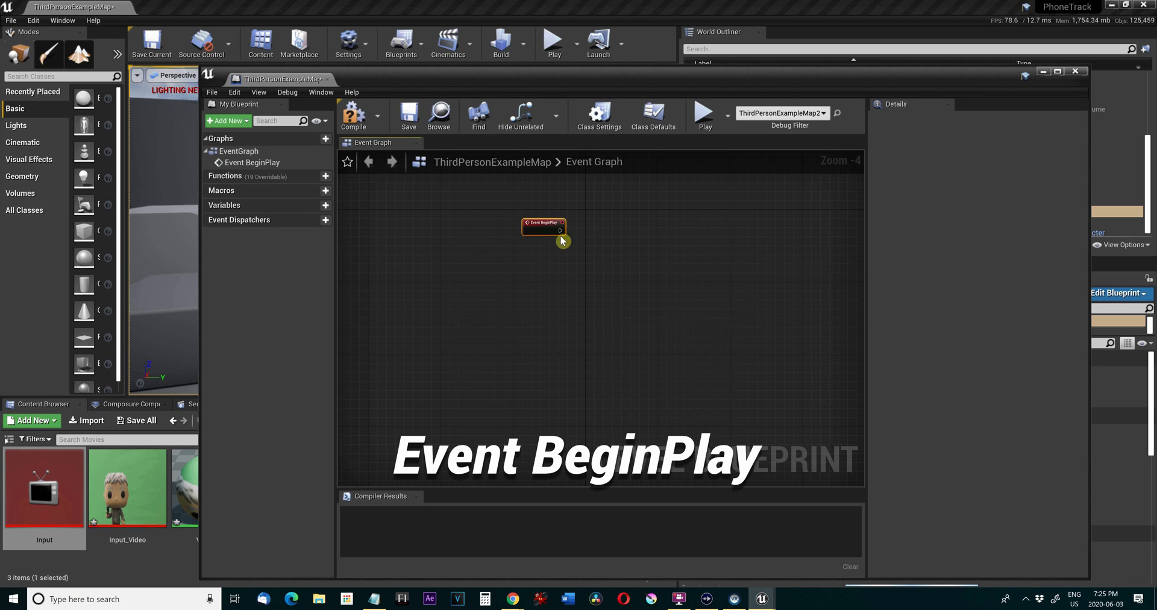
{"action": "left_click_drag", "start_coordinate": [559, 234], "coordinate": [443, 253]}
{"action": "scroll", "coordinate": [421, 274], "scroll_direction": "up", "scroll_amount": 3}
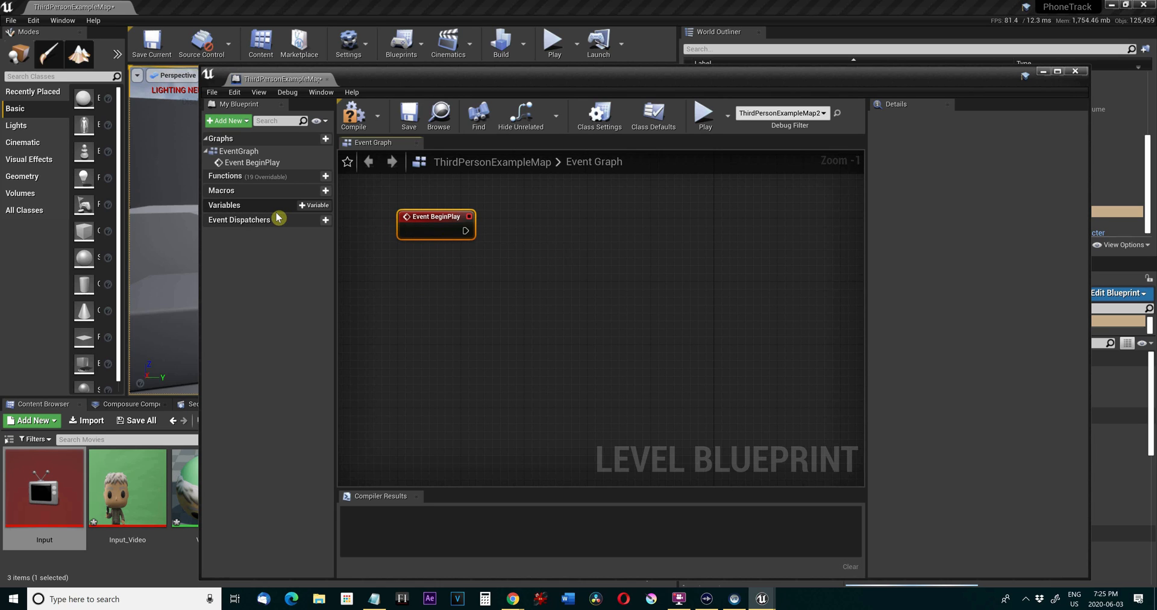
Create a new Level Blueprint variable named MediaPlayer.
{"action": "left_click", "coordinate": [317, 206]}
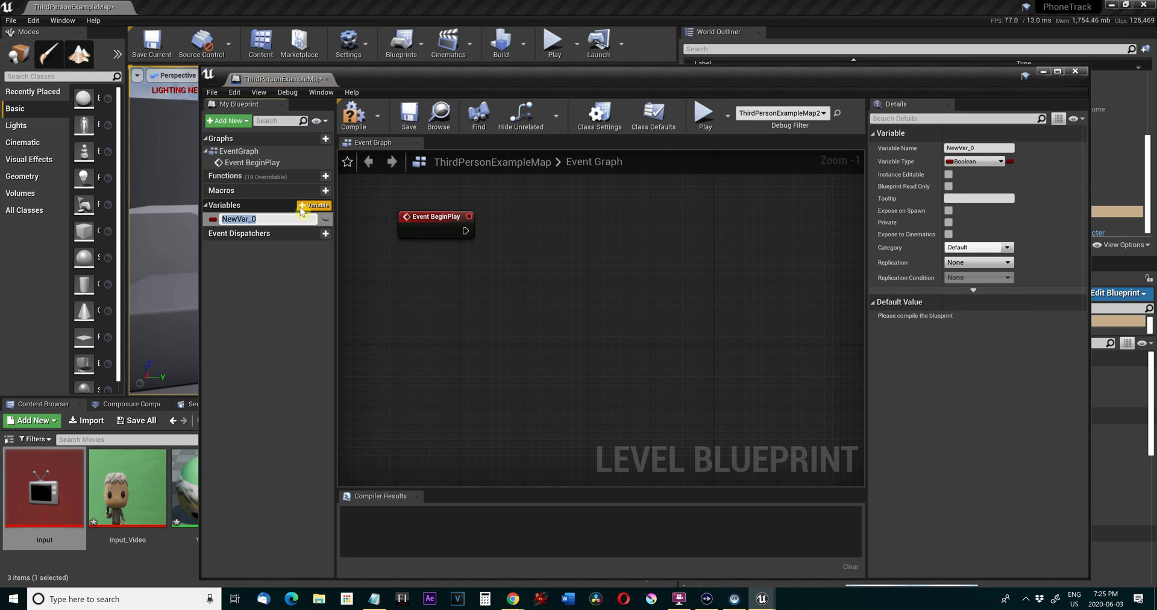
{"action": "type", "text": "In"}
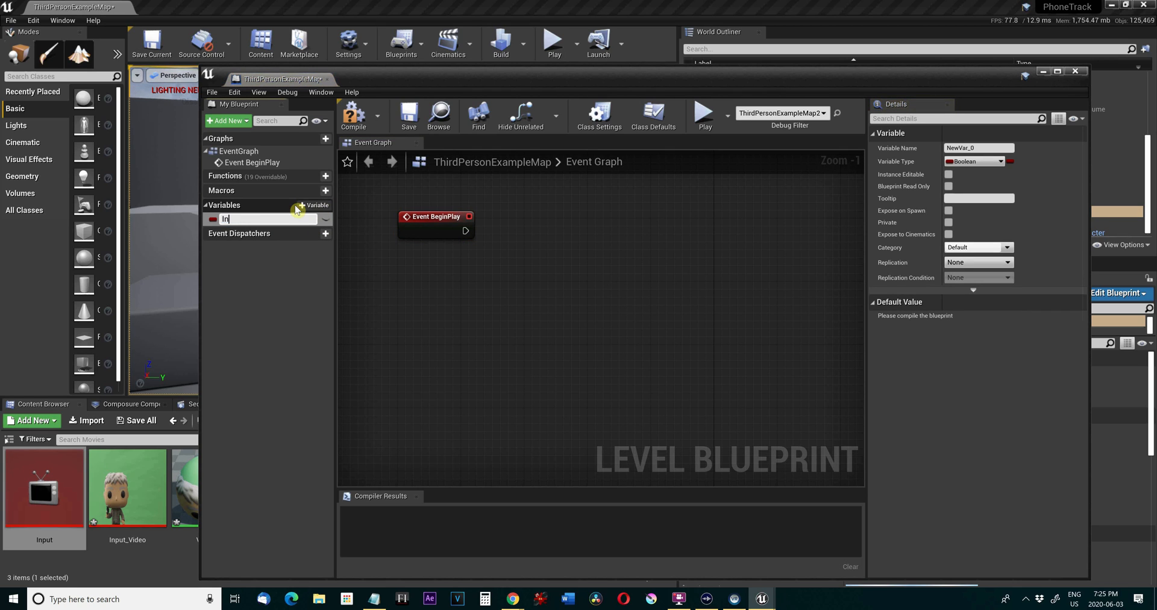
{"action": "type", "text": "pu"}
{"action": "key", "text": "BackSpace"}
{"action": "key", "text": "BackSpace"}
{"action": "key", "text": "BackSpace"}
{"action": "key", "text": "BackSpace"}
{"action": "type", "text": "Media Pl"}
{"action": "key", "text": "BackSpace"}
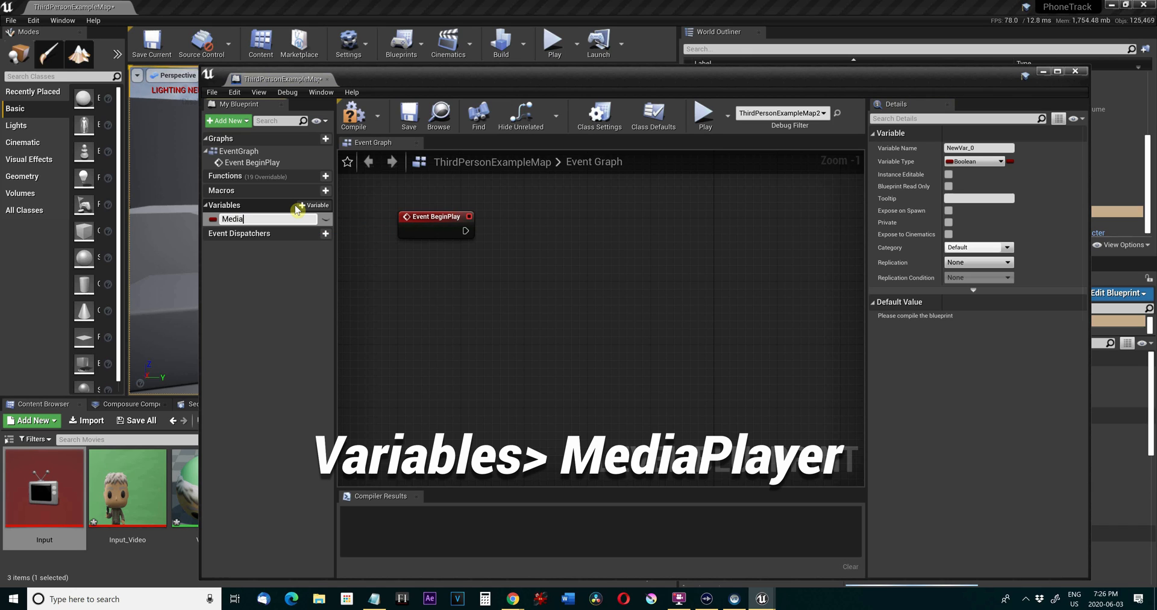
{"action": "type", "text": "layer"}
{"action": "key", "text": "Return"}
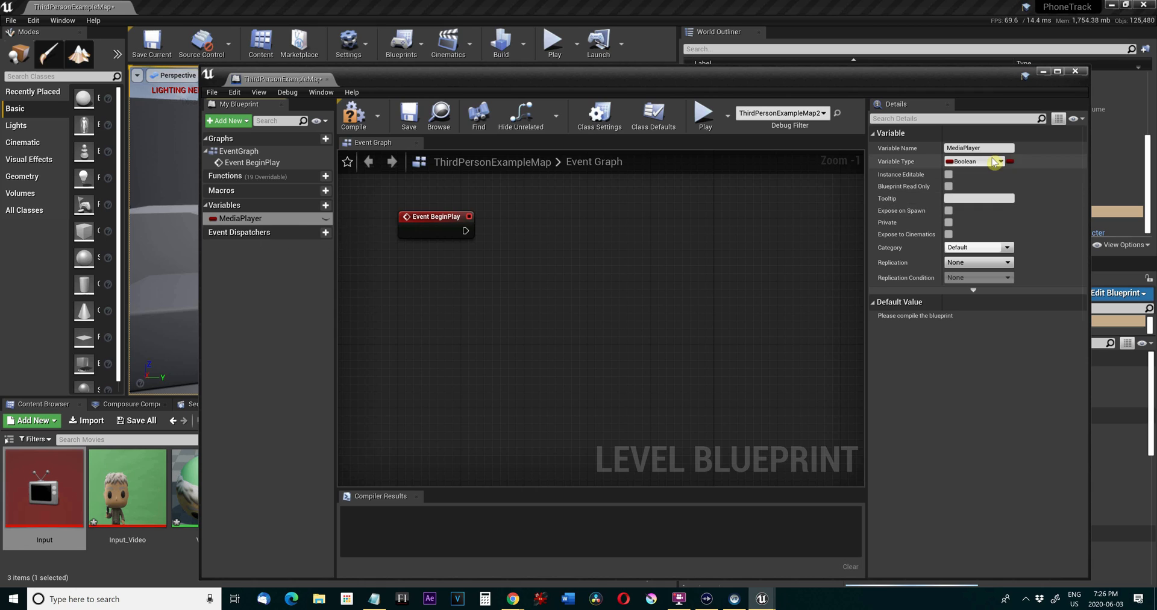
Make the MediaPlayer variable a Media Player object reference, compile, and set its default value to the Input asset.
{"action": "left_click", "coordinate": [992, 162]}
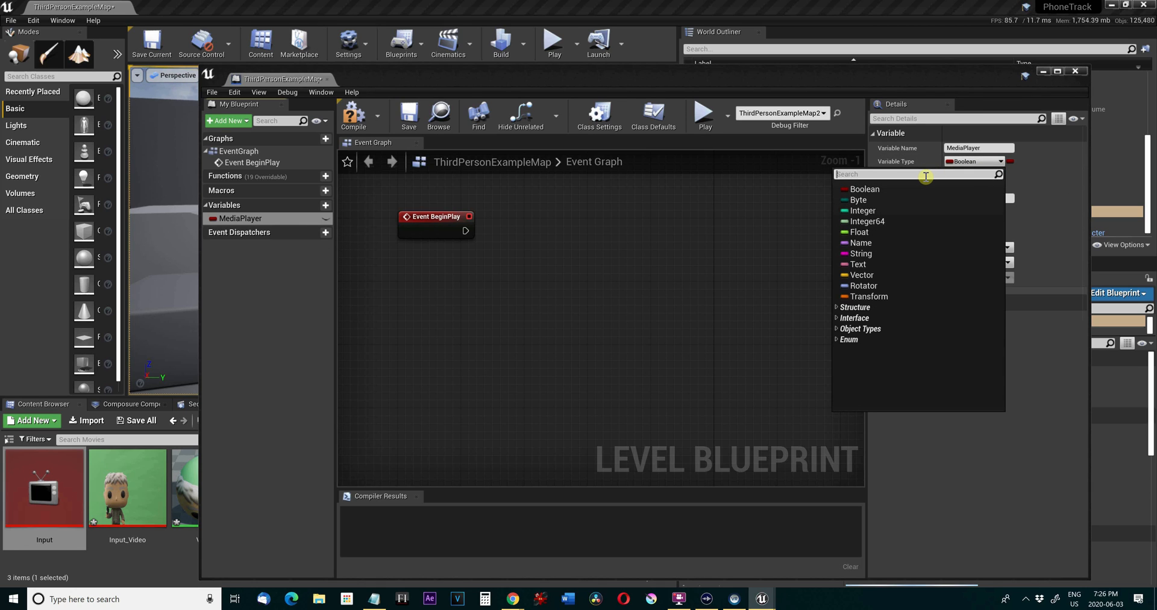
{"action": "type", "text": "media"}
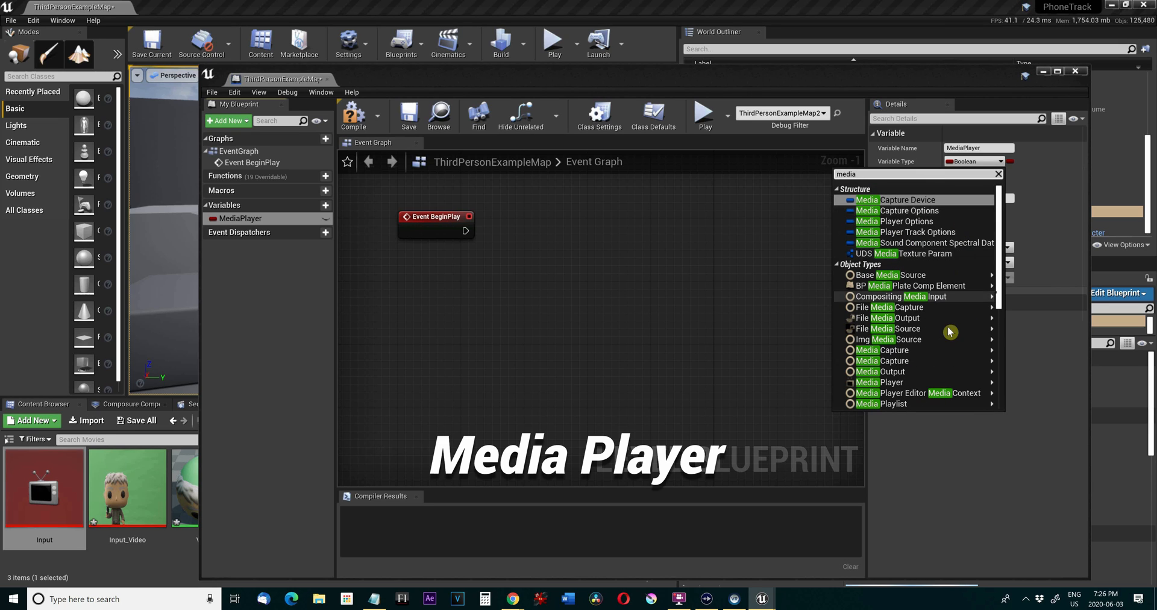
{"action": "left_click", "coordinate": [929, 383]}
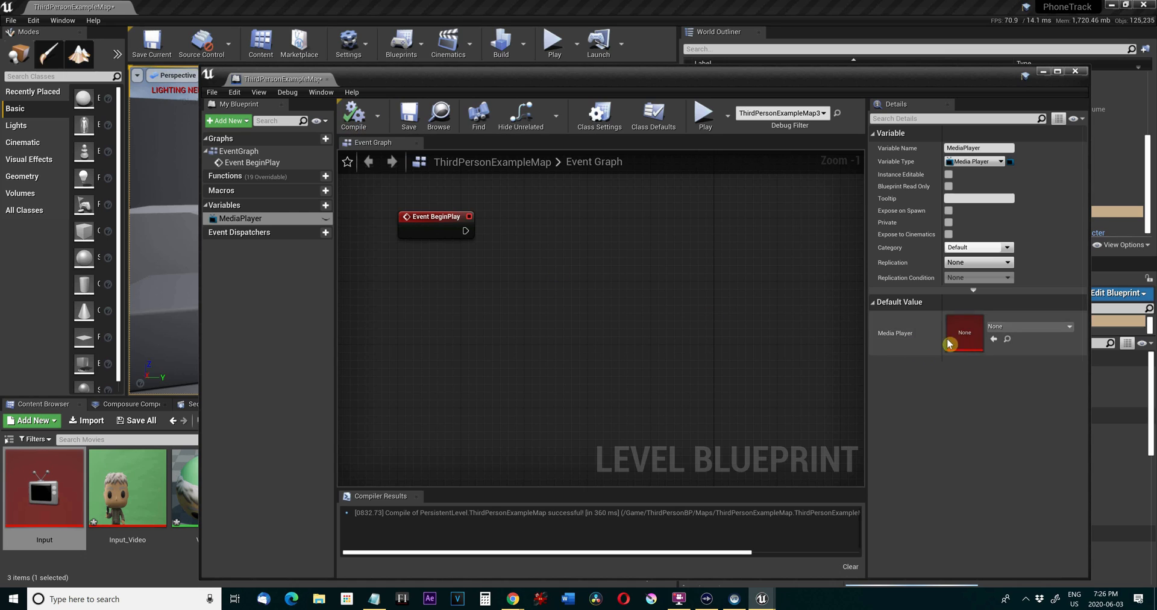
{"action": "left_click", "coordinate": [1035, 330]}
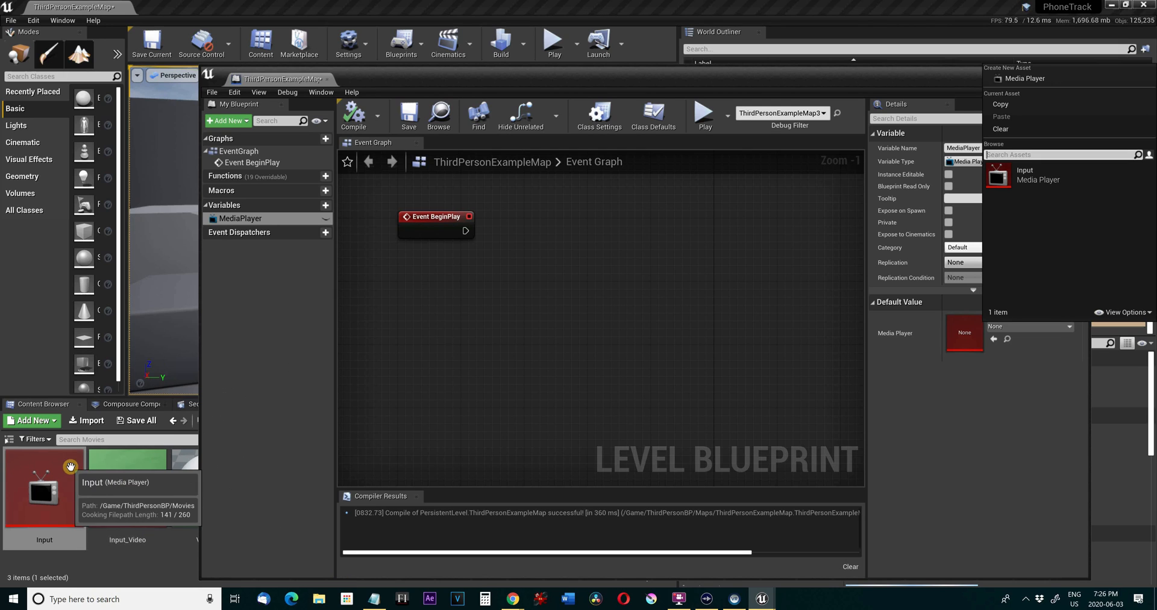
{"action": "left_click", "coordinate": [1014, 179]}
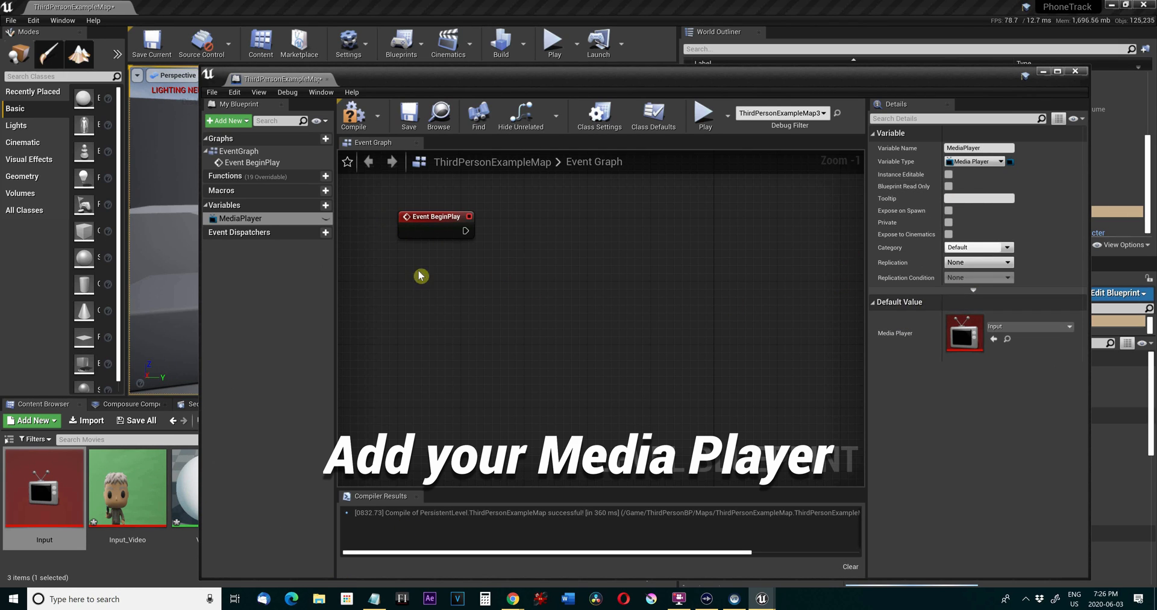
Place a getter for the MediaPlayer variable in the graph and add an Open Url node with it as target.
{"action": "left_click", "coordinate": [257, 218]}
{"action": "left_click_drag", "start_coordinate": [257, 218], "coordinate": [550, 251], "text": "ctrl"}
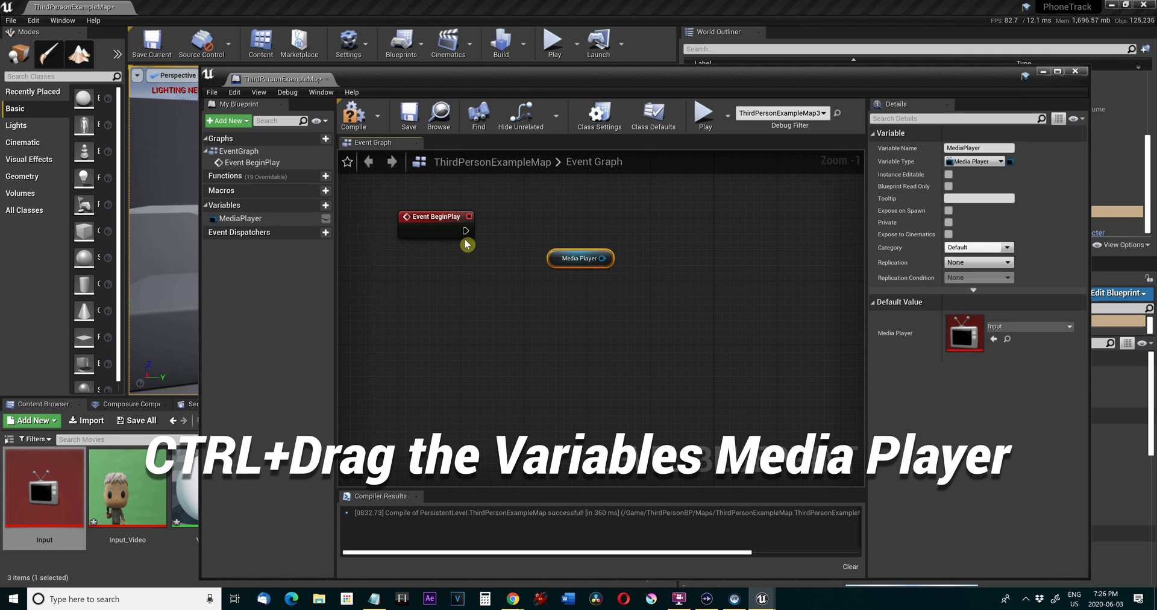
{"action": "left_click_drag", "start_coordinate": [597, 263], "coordinate": [633, 276]}
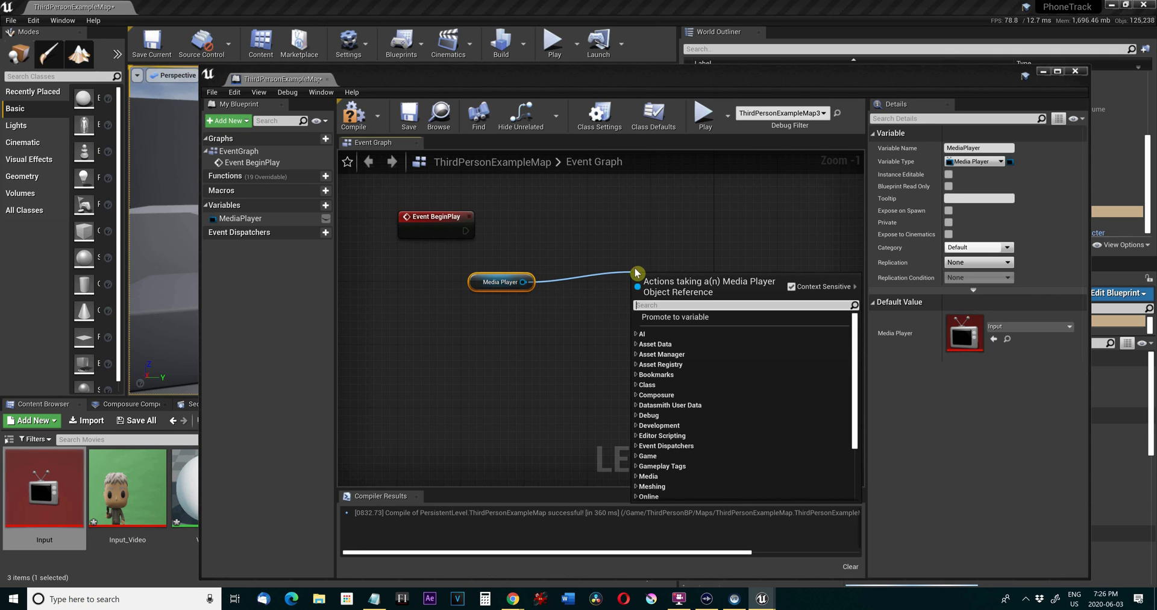
{"action": "type", "text": "open url"}
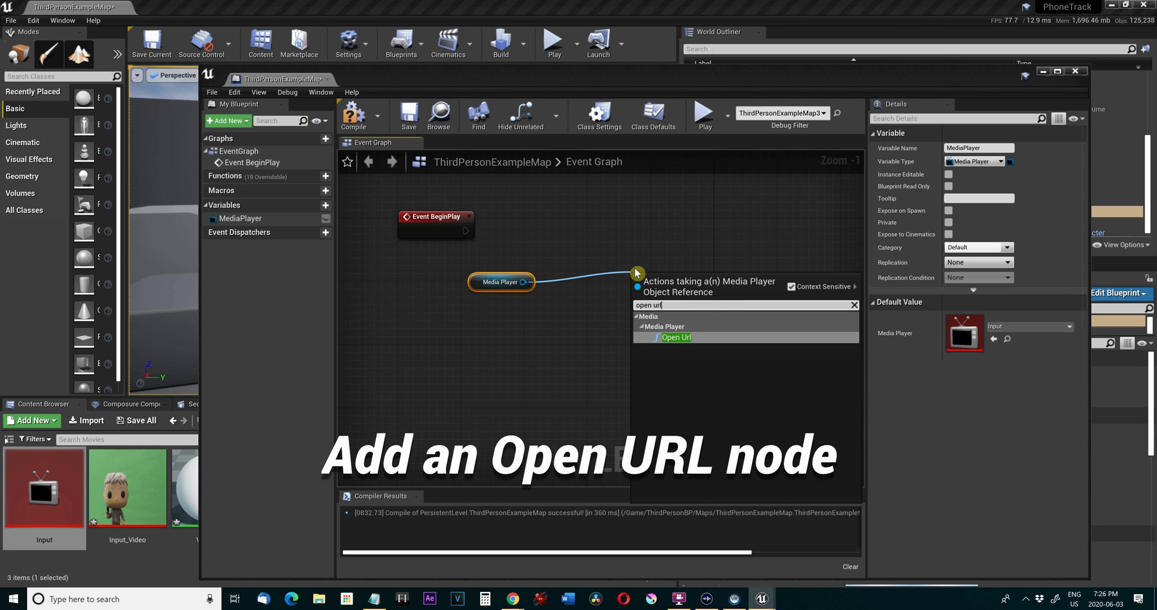
{"action": "left_click", "coordinate": [682, 338]}
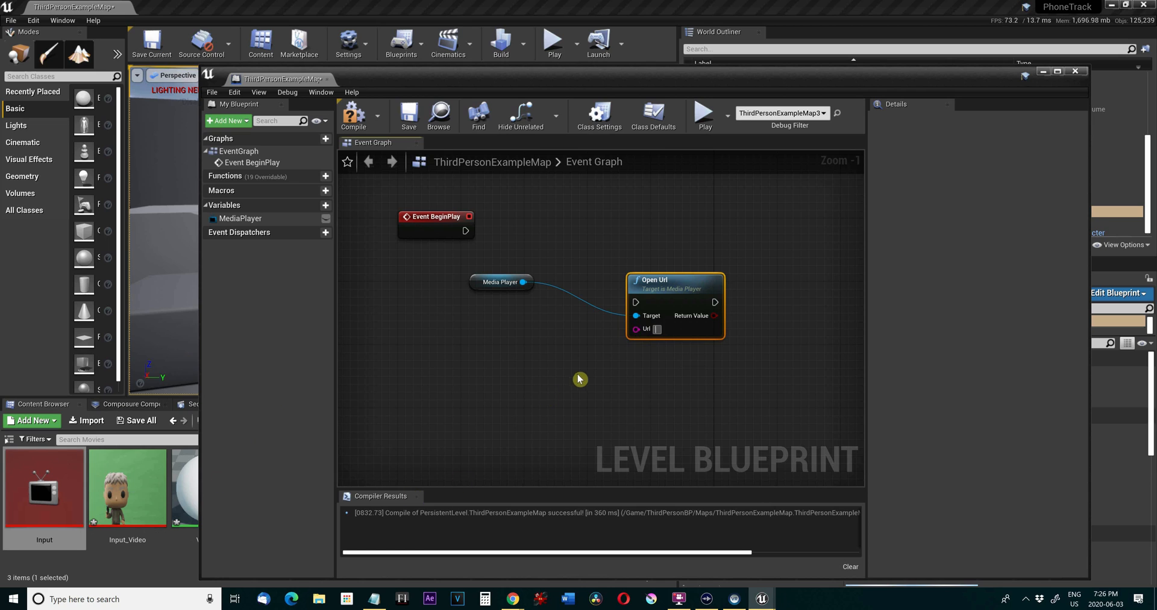
Paste the copied capture device URL into the Open Url node and connect Event BeginPlay to its execution input.
{"action": "type", "text": "vidcap://\\\\?\\usb#vid_0fd9&pid_0061&mi_00#6&2d630102&1&0000#{e5323777-f976-4f5b-9b55-b94699c46e44}\\global"}
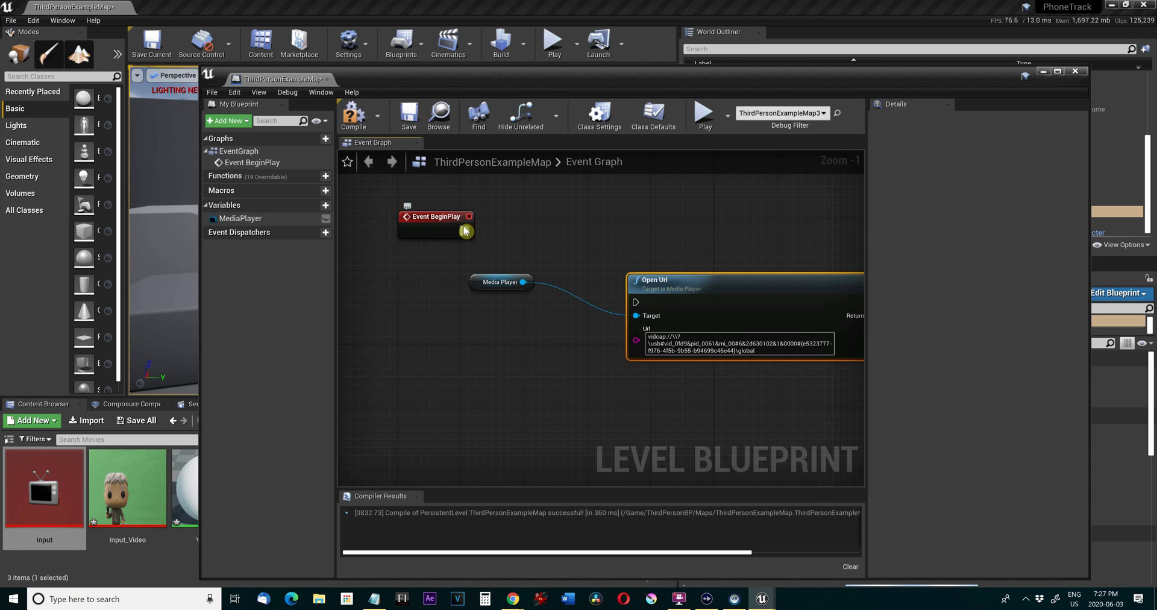
{"action": "left_click_drag", "start_coordinate": [466, 230], "coordinate": [636, 302]}
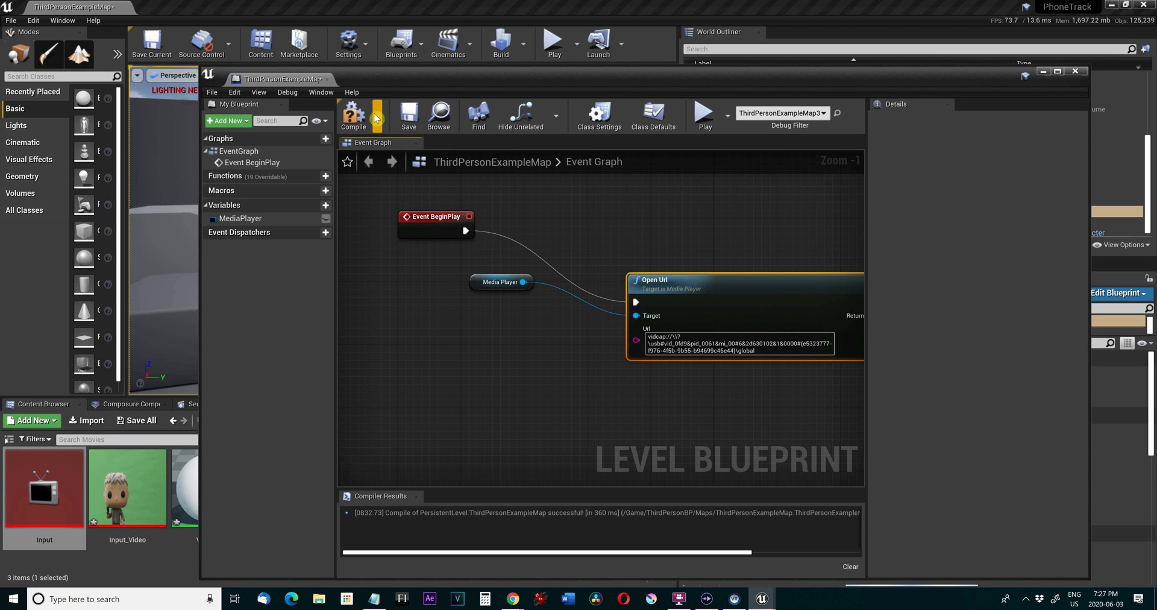
Compile and save the Level Blueprint, and close its editor.
{"action": "left_click", "coordinate": [354, 114]}
{"action": "left_click", "coordinate": [409, 117]}
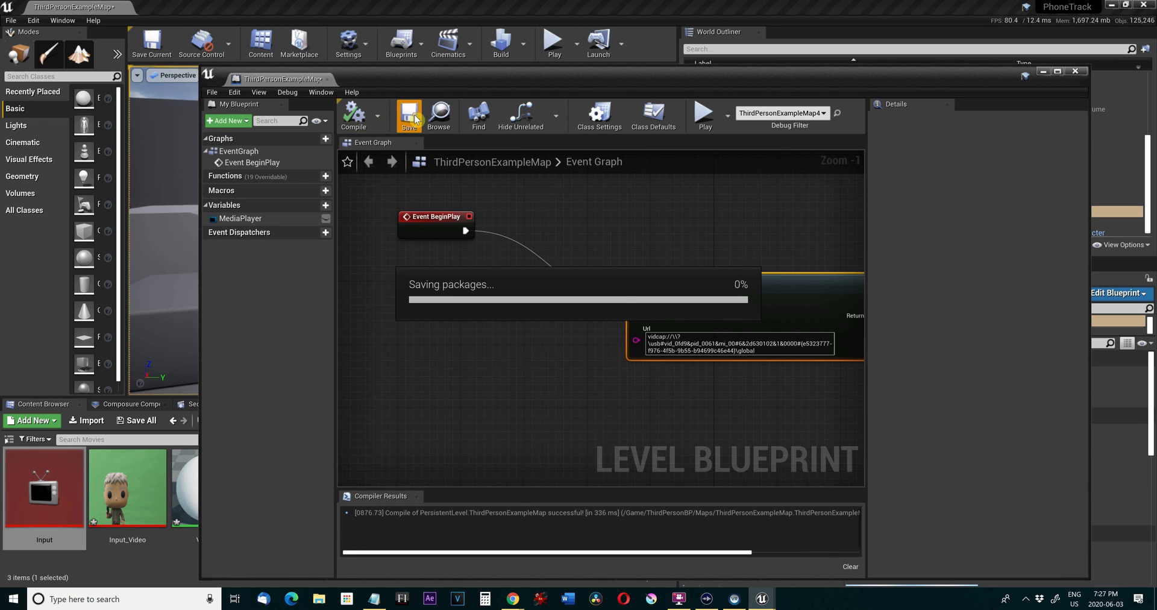
{"action": "left_click", "coordinate": [1075, 71]}
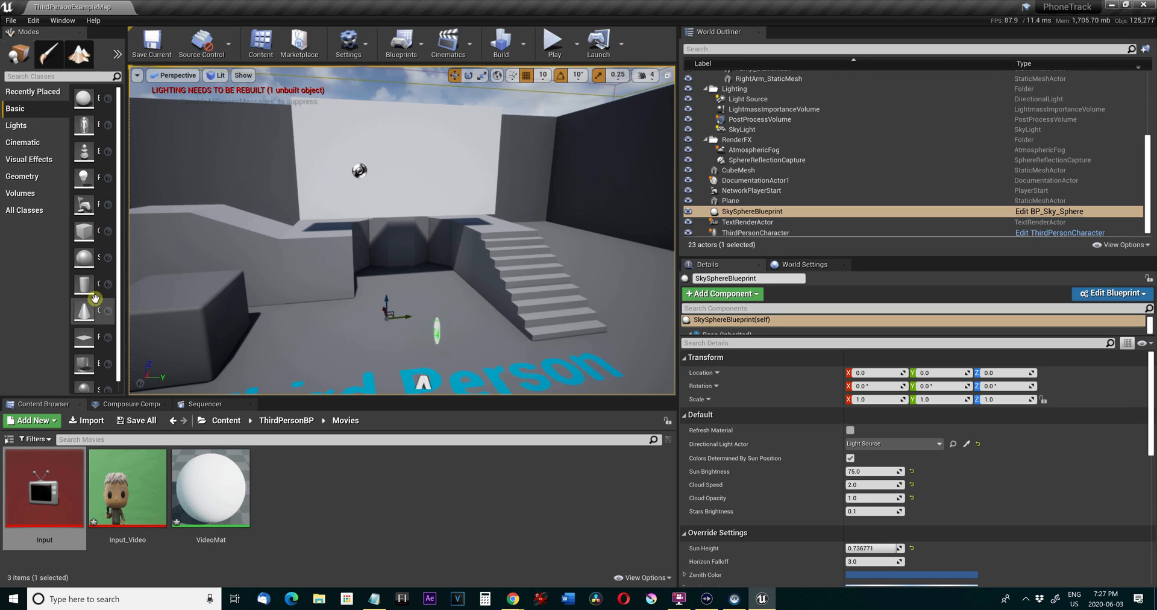
Play the level in the viewport to check the live video on the plane, and release the mouse from the game.
{"action": "left_click", "coordinate": [555, 39]}
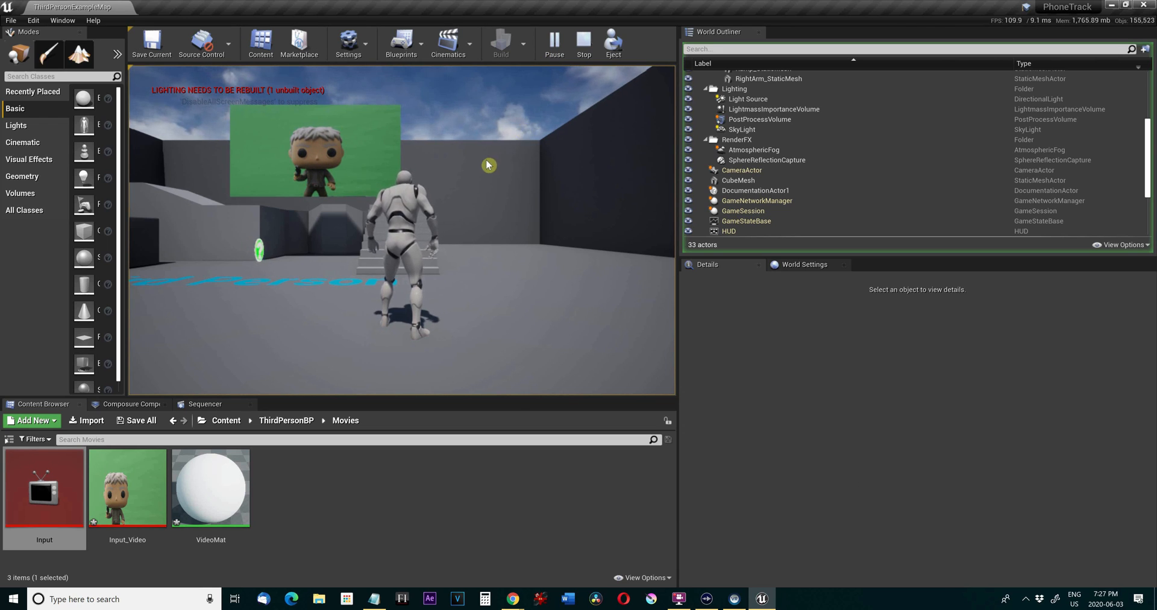
{"action": "left_click", "coordinate": [477, 132]}
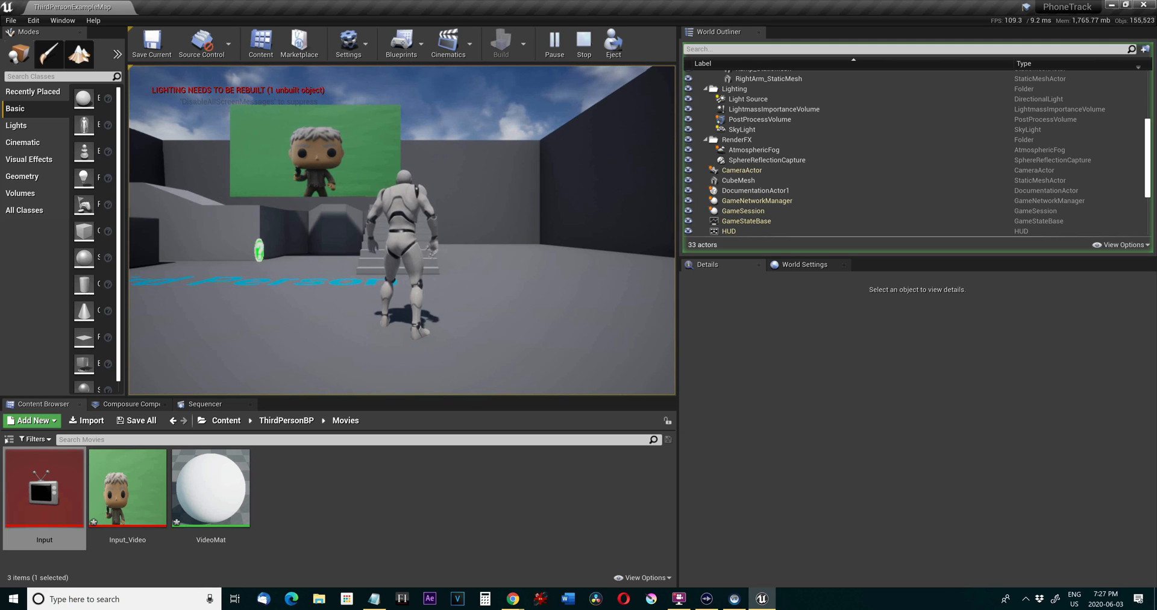
{"action": "key", "text": "alt+Tab"}
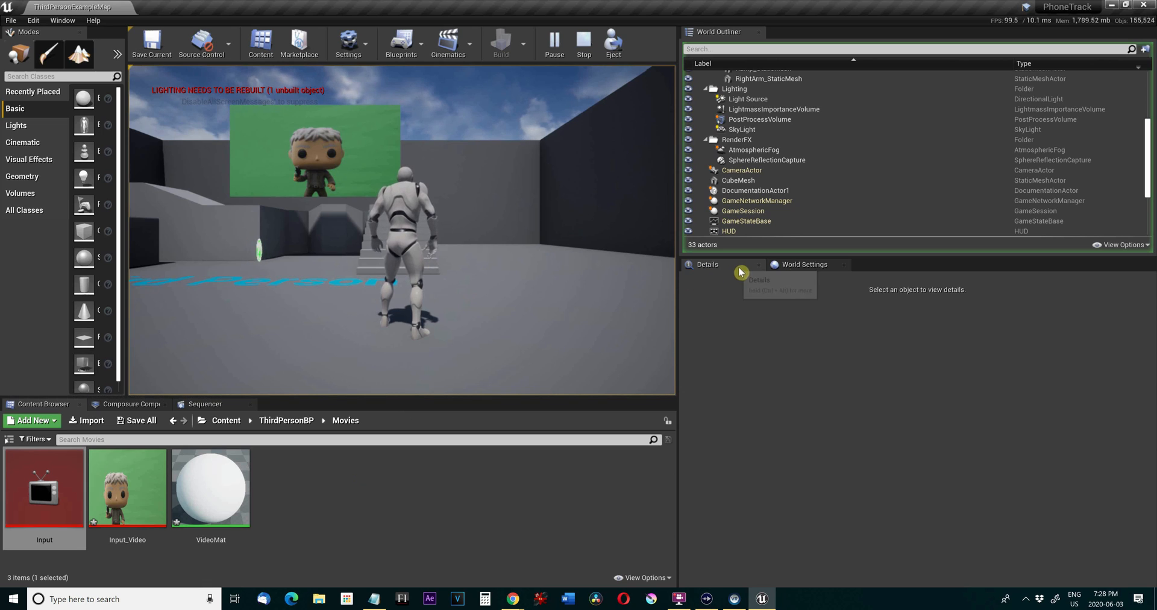
Set the level's GameMode Override to VirtualCameraGameMode in the World Settings and stop the play session.
{"action": "left_click", "coordinate": [794, 270]}
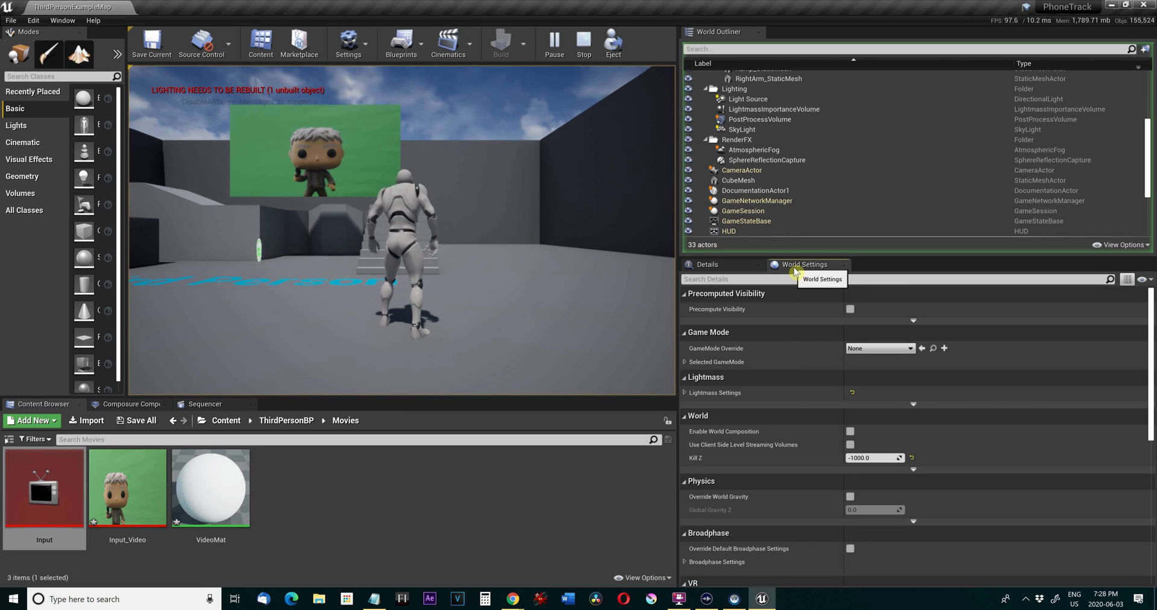
{"action": "left_click", "coordinate": [891, 349]}
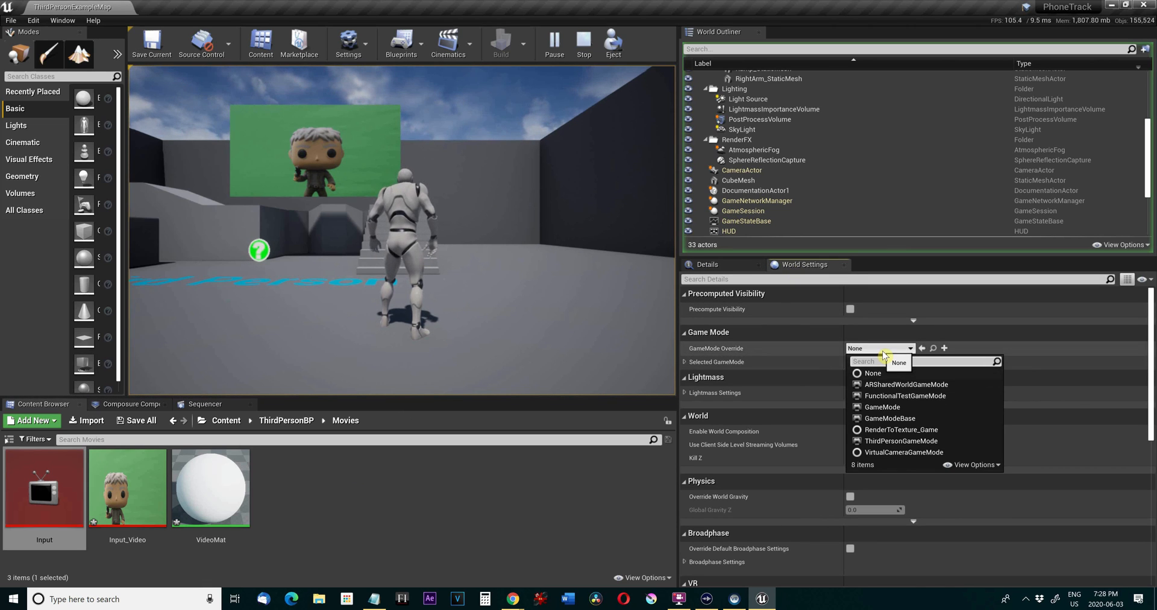
{"action": "left_click", "coordinate": [910, 453]}
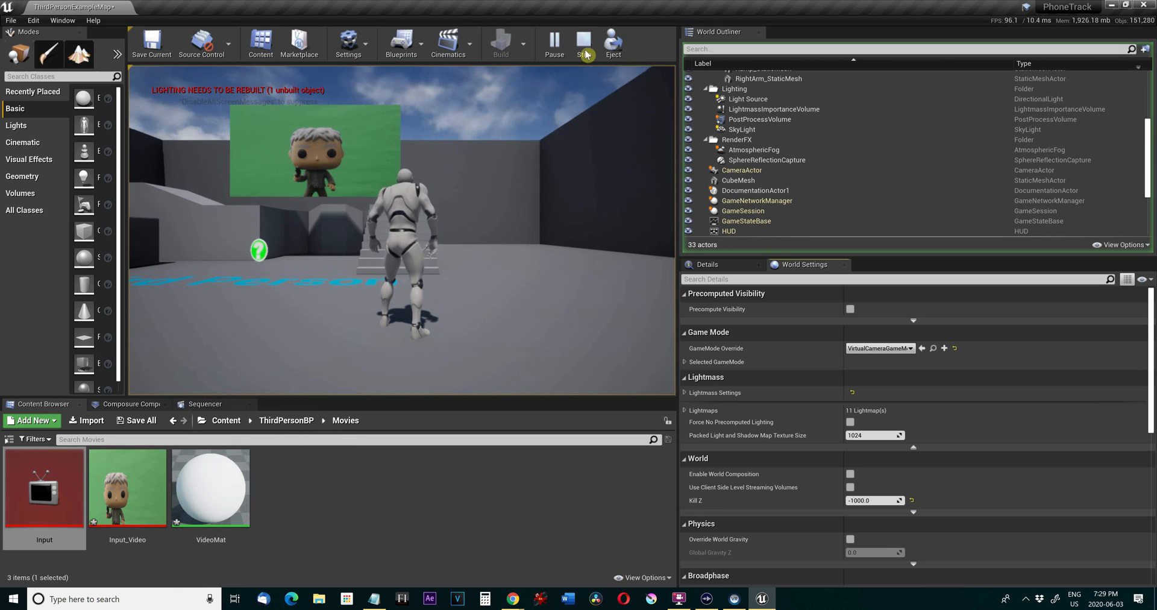
{"action": "key", "text": "Escape"}
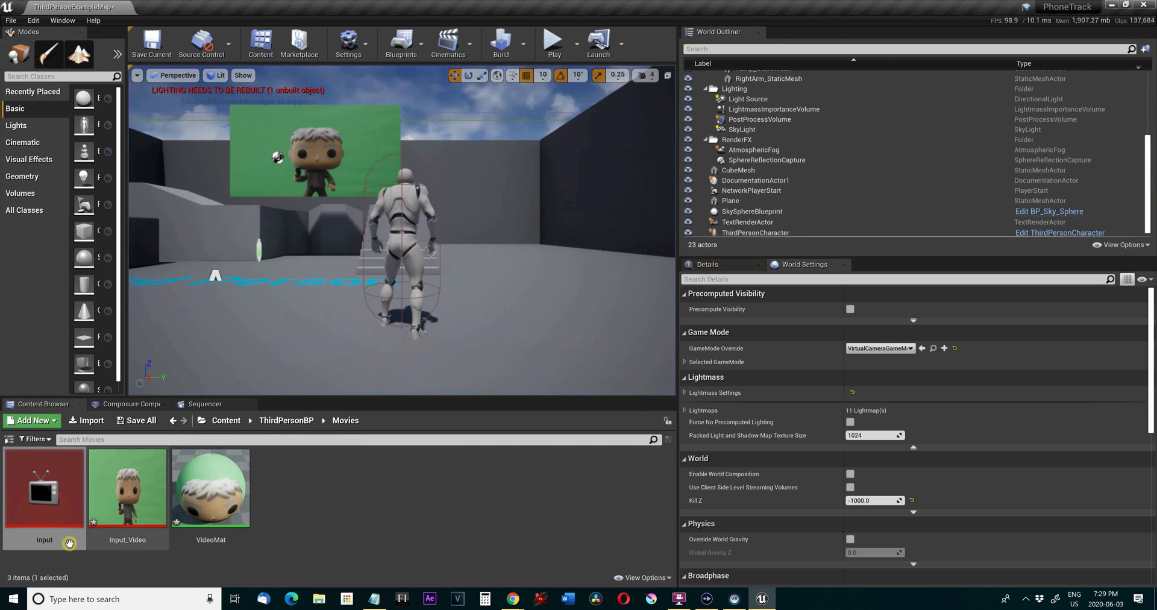
Find Command Prompt with the Windows search for cmd and open it.
{"action": "left_click", "coordinate": [80, 598]}
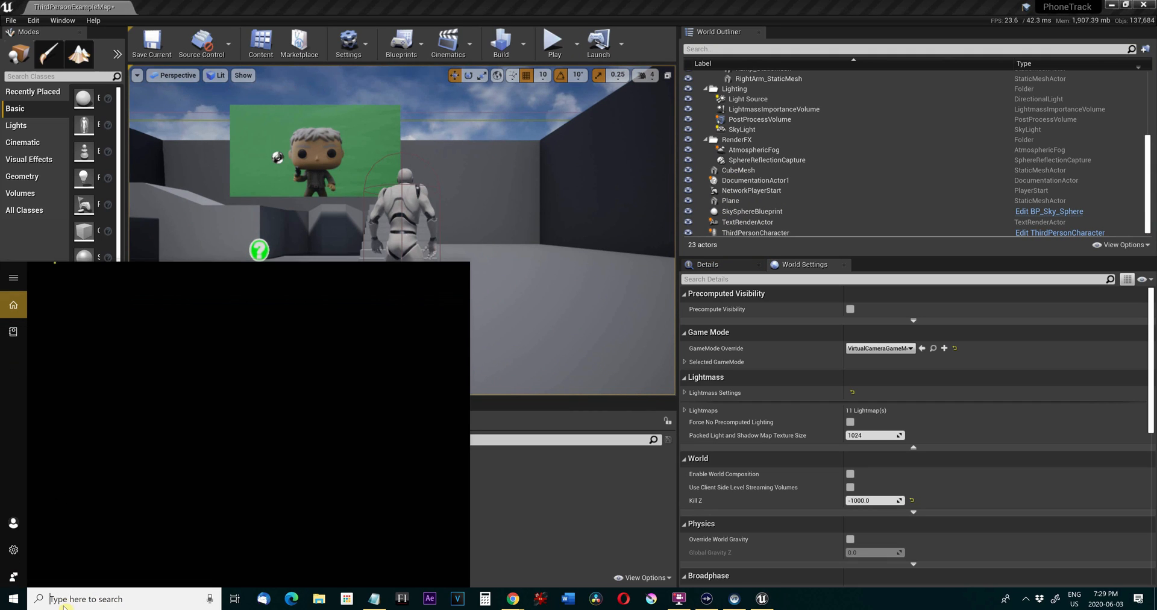
{"action": "type", "text": "m"}
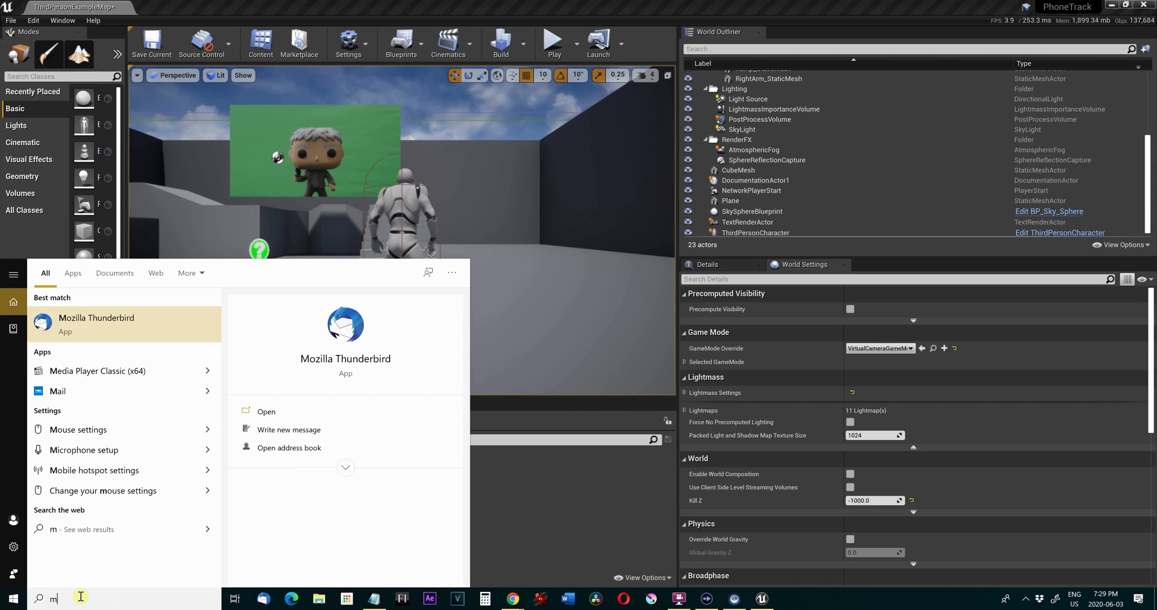
{"action": "type", "text": "md"}
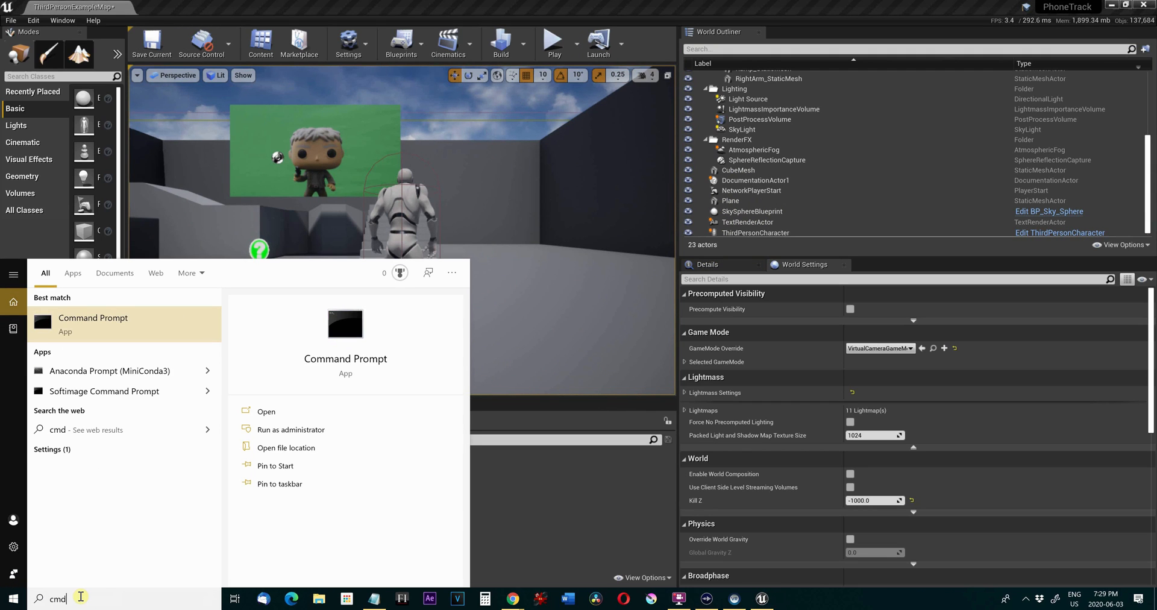
{"action": "left_click", "coordinate": [140, 336]}
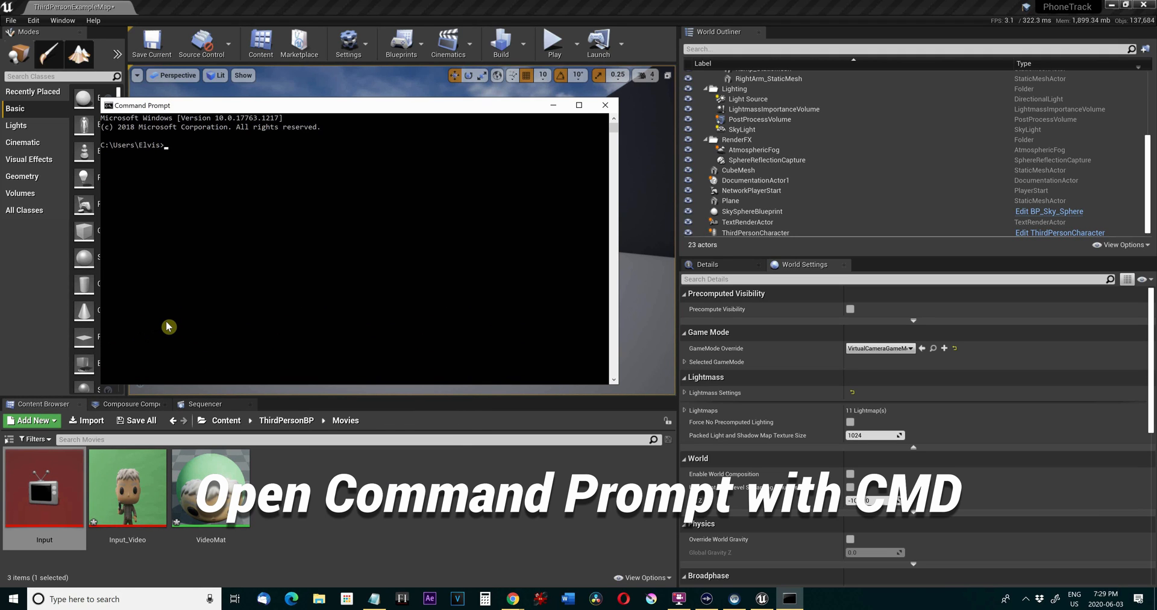
Run ipconfig in the Command Prompt to look up the computer's IPv4 address on the Wi-Fi adapter.
{"action": "type", "text": "ipconfi"}
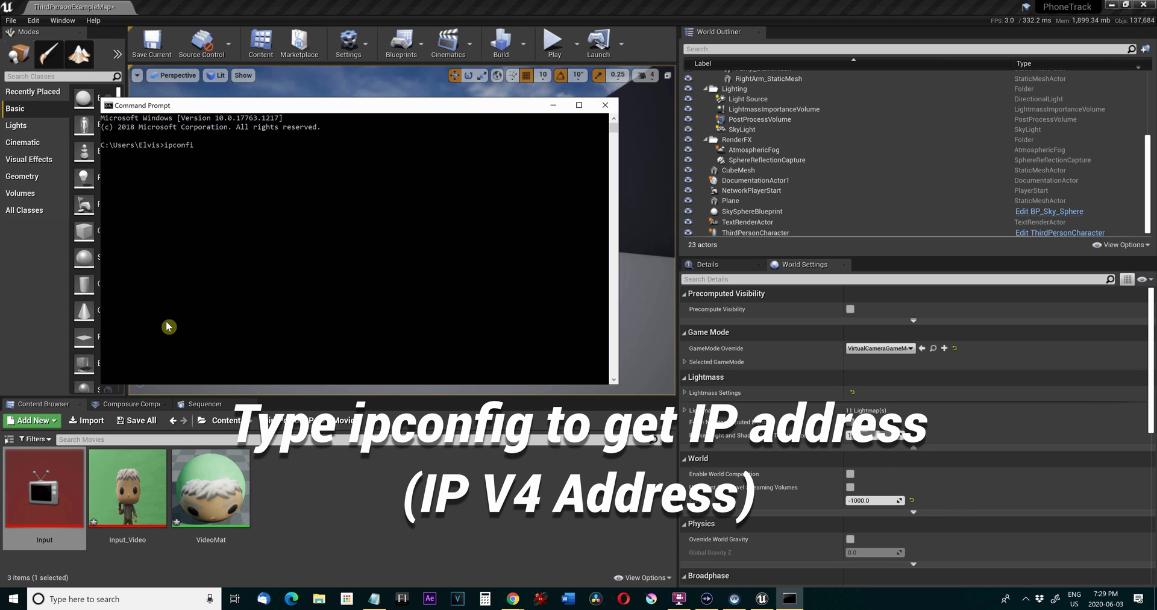
{"action": "type", "text": "g"}
{"action": "key", "text": "Return"}
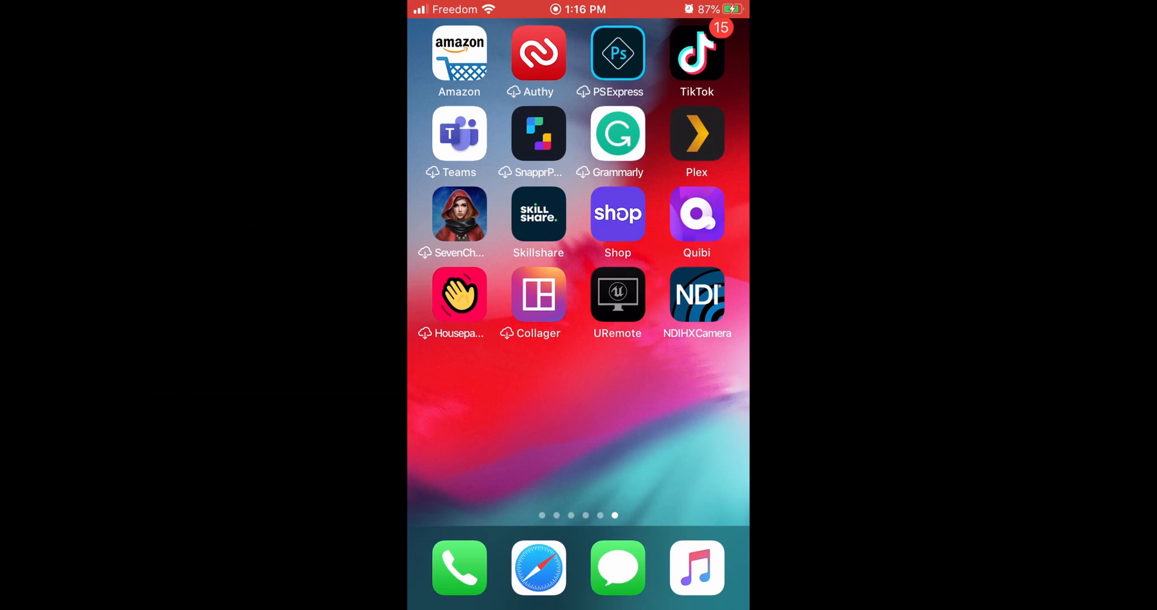
{"action": "left_click", "coordinate": [617, 295]}
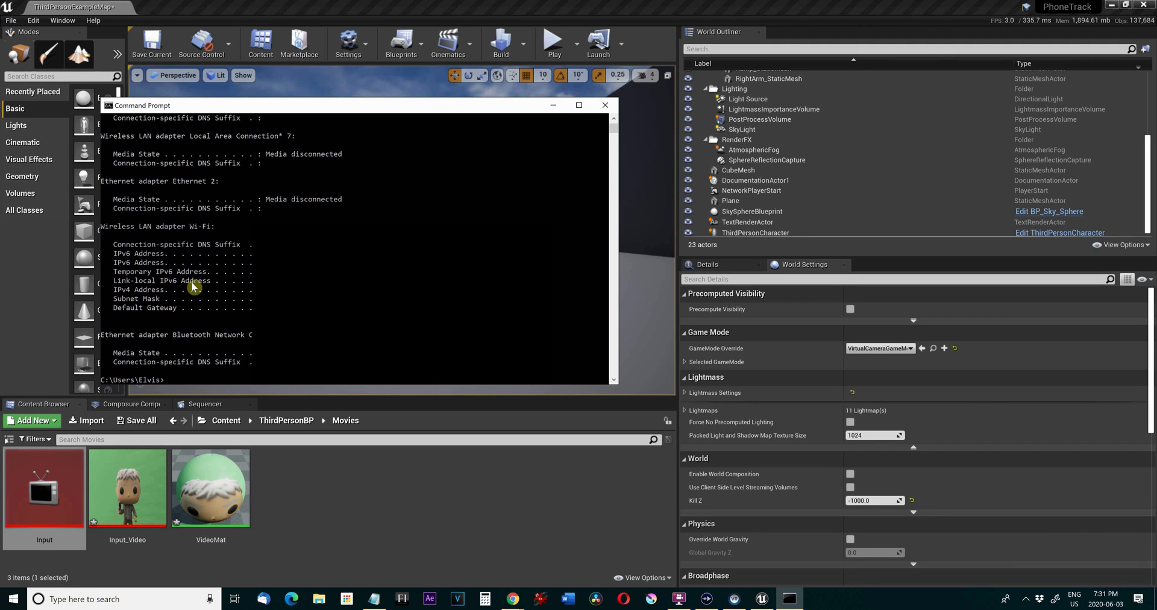
Switch back to Unreal Engine, play the level to test the virtual camera, and stop the simulation.
{"action": "left_click", "coordinate": [361, 6]}
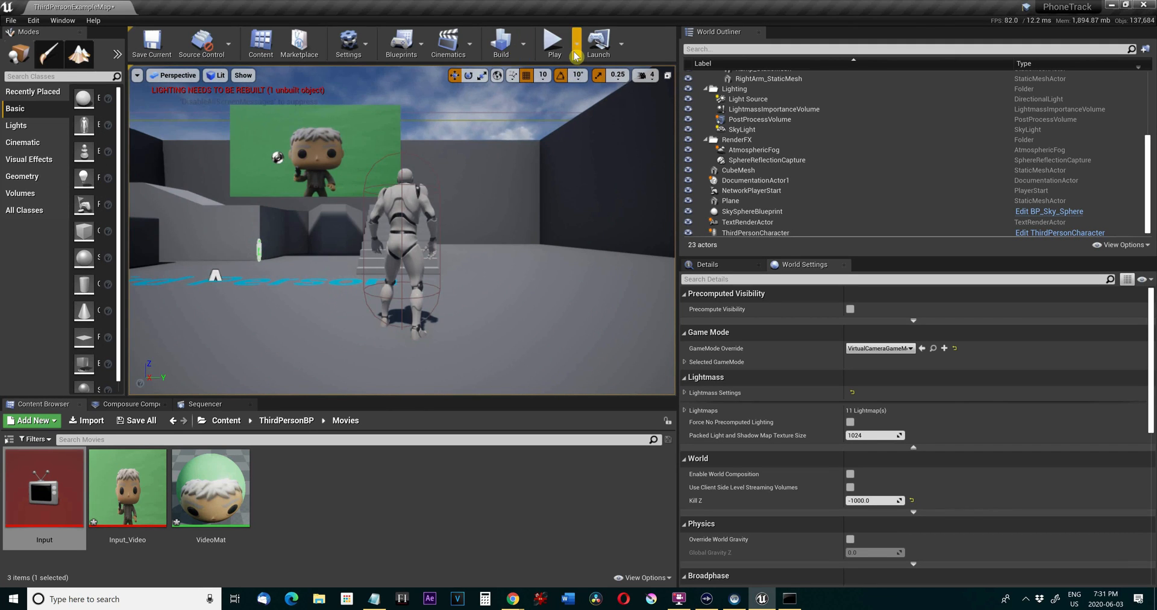
{"action": "left_click", "coordinate": [552, 49]}
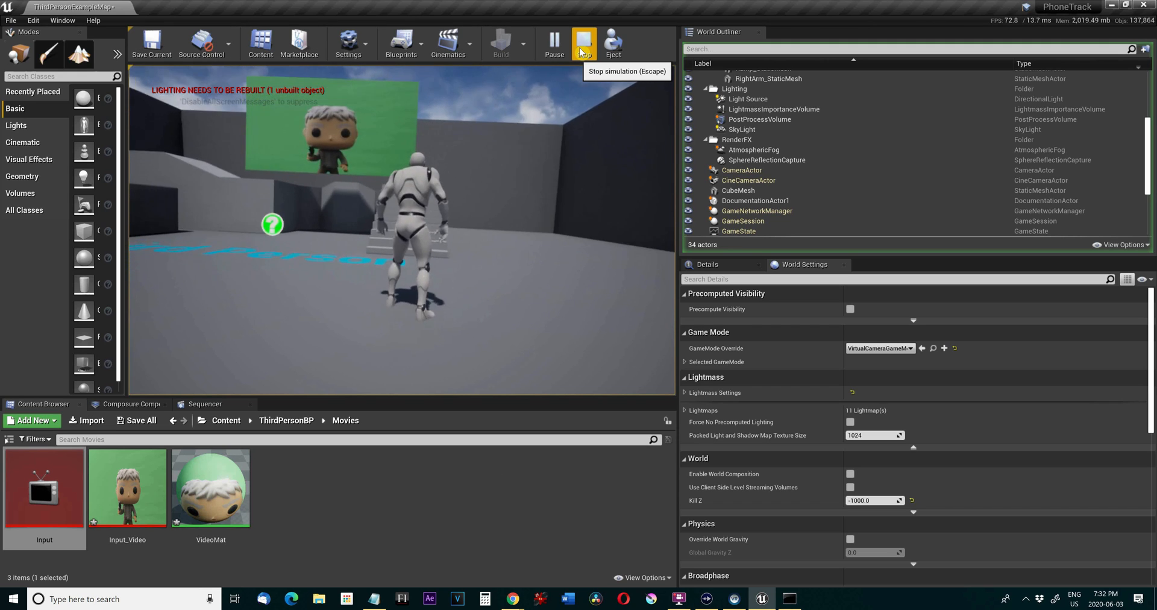
{"action": "left_click", "coordinate": [582, 52]}
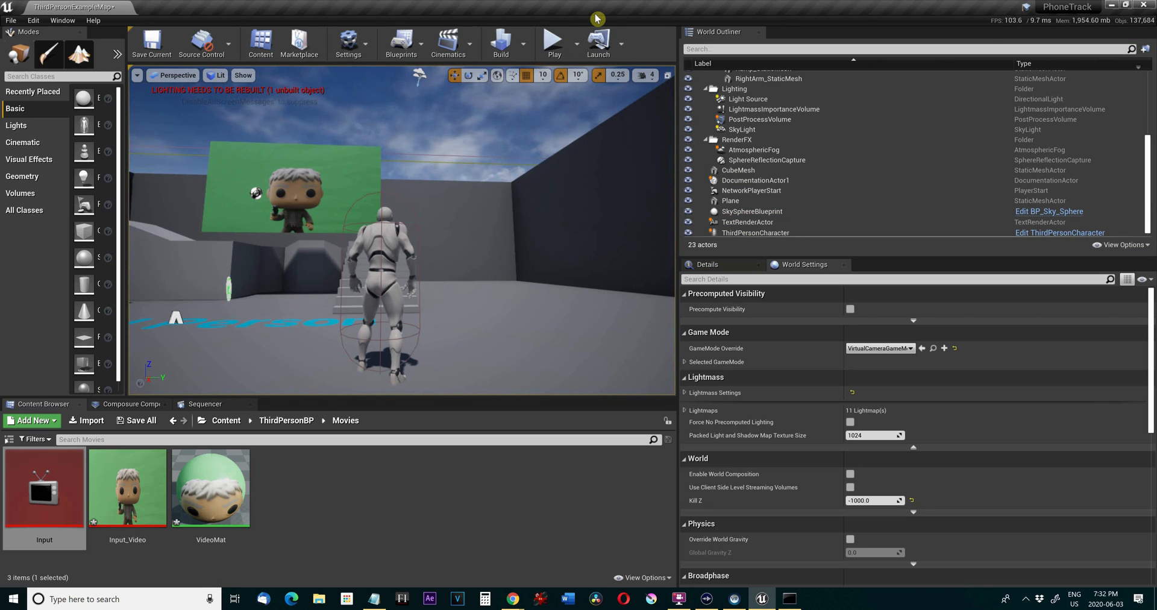
Bring up the Composure Compositing tab in the level editor.
{"action": "left_click", "coordinate": [94, 21]}
{"action": "left_click", "coordinate": [198, 7]}
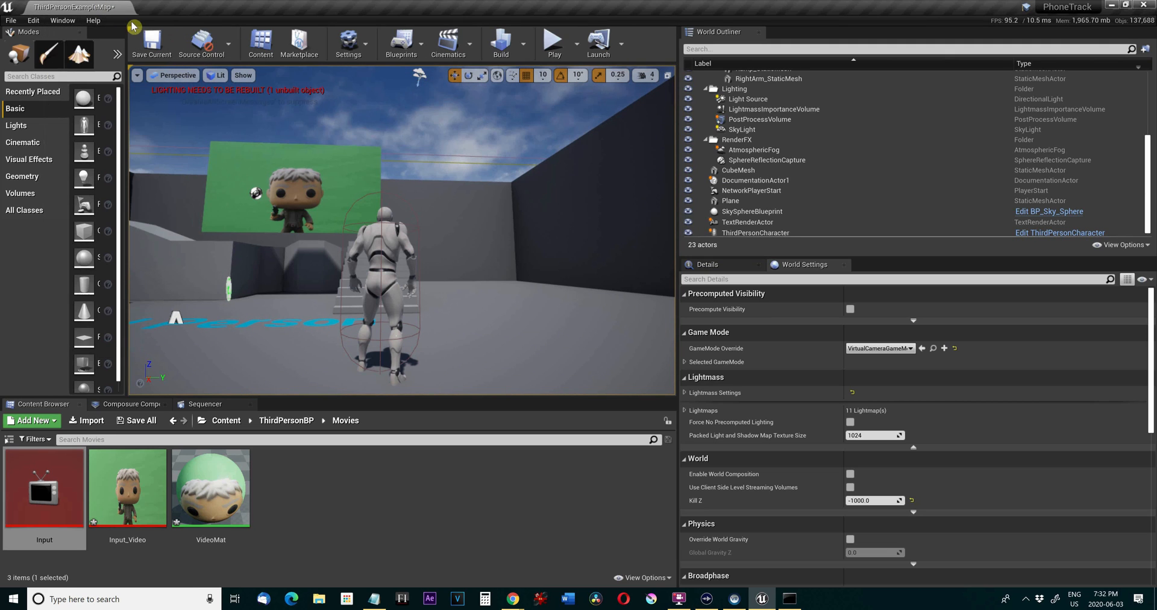
{"action": "left_click", "coordinate": [76, 24]}
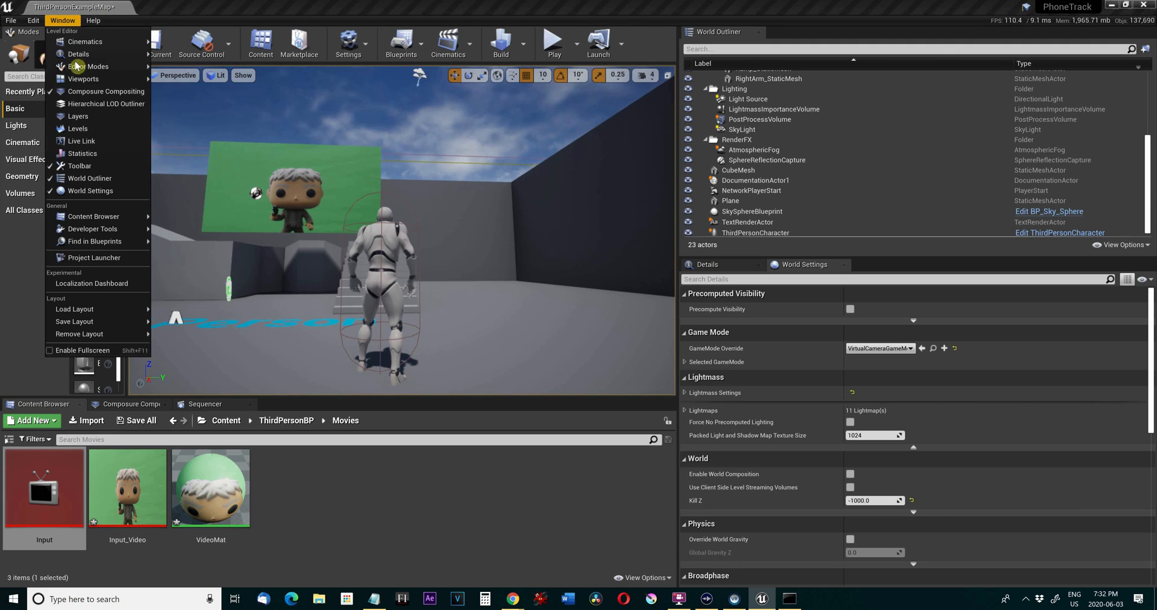
{"action": "left_click", "coordinate": [91, 97]}
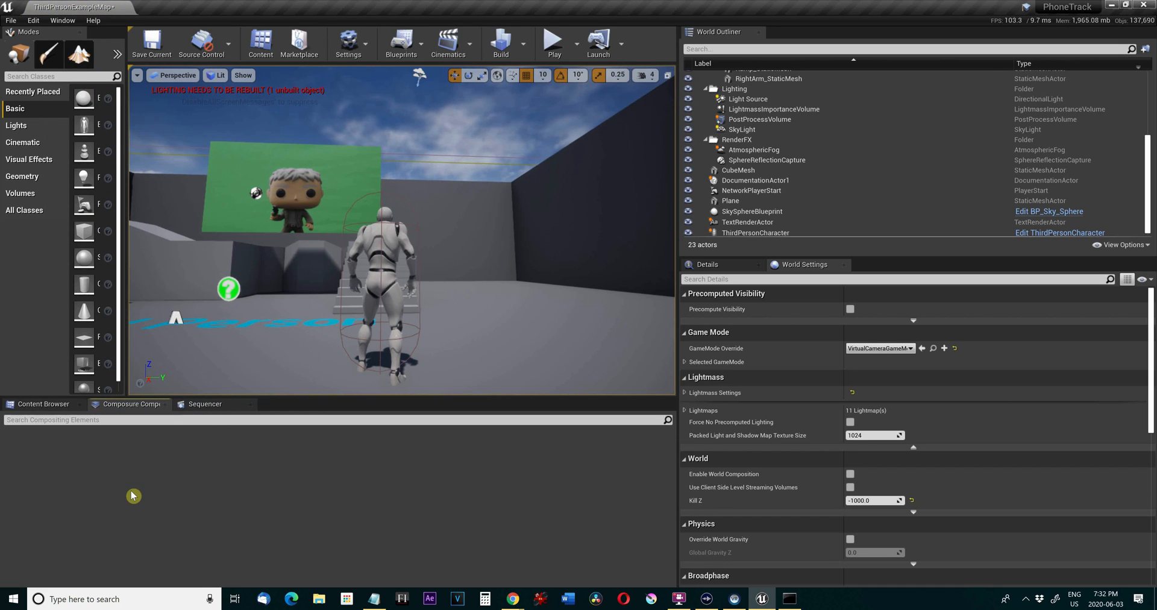
Create a new Empty Comp Shot and name it Composite.
{"action": "right_click", "coordinate": [60, 450]}
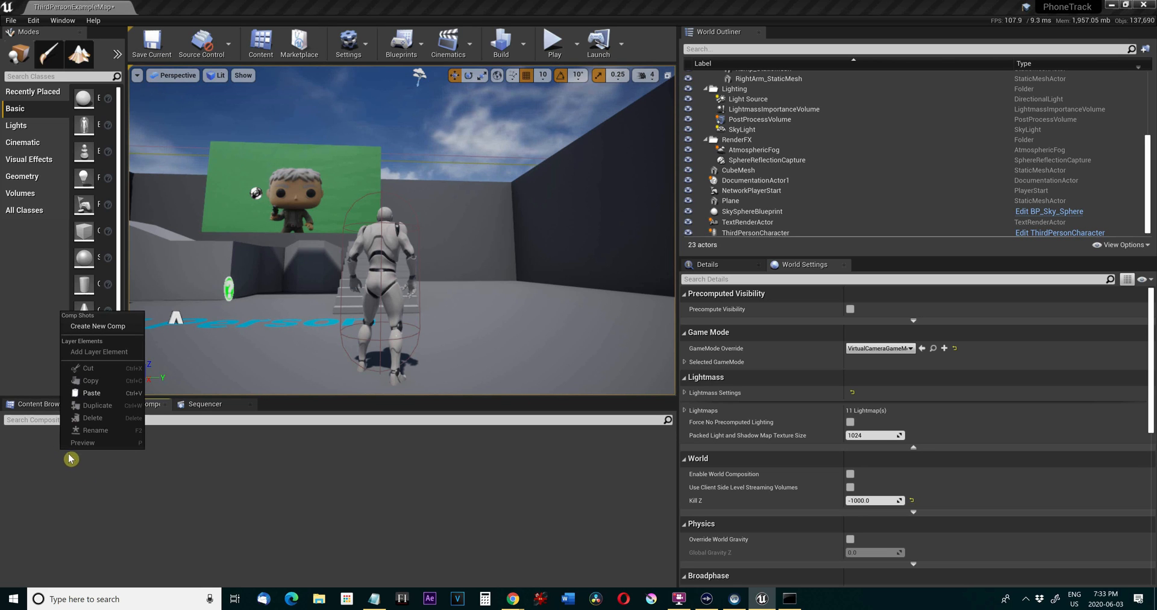
{"action": "left_click", "coordinate": [108, 334]}
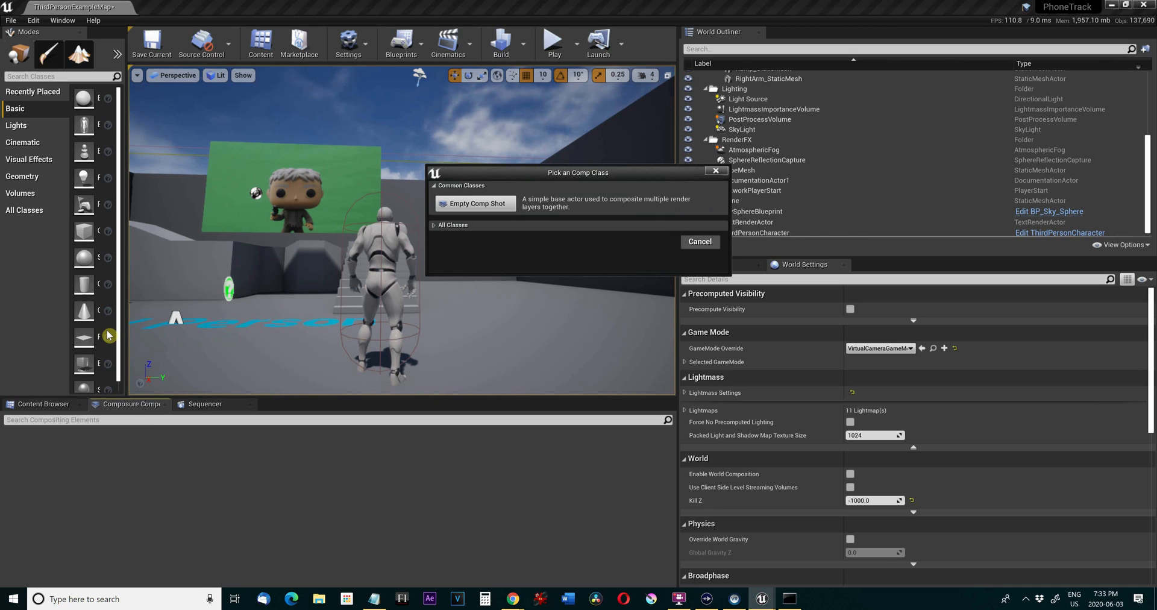
{"action": "left_click", "coordinate": [477, 205]}
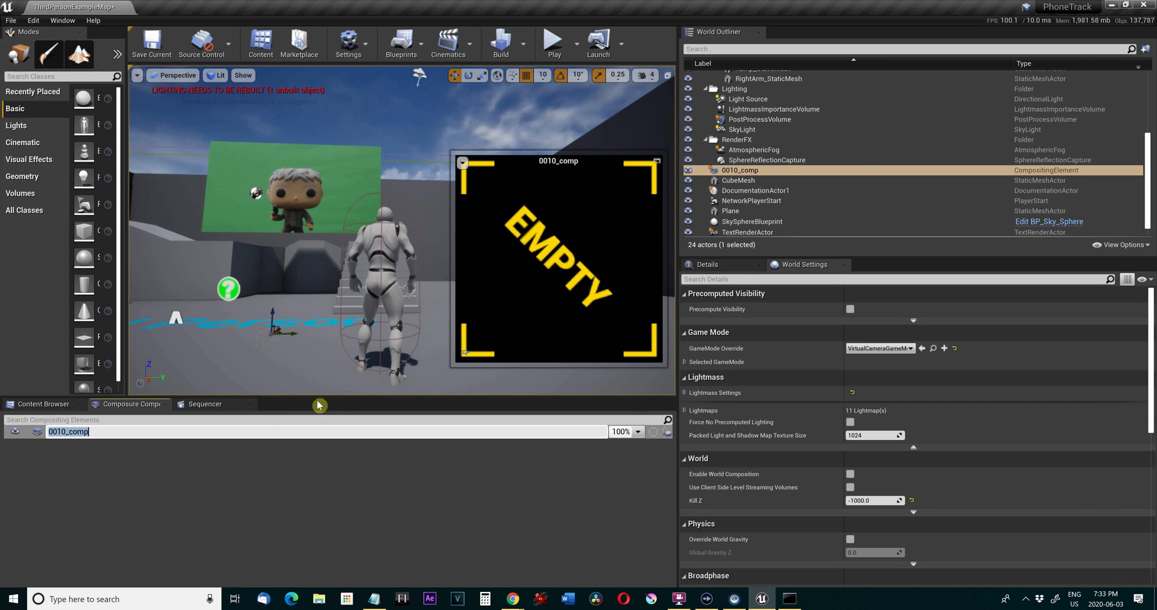
{"action": "type", "text": "Composite"}
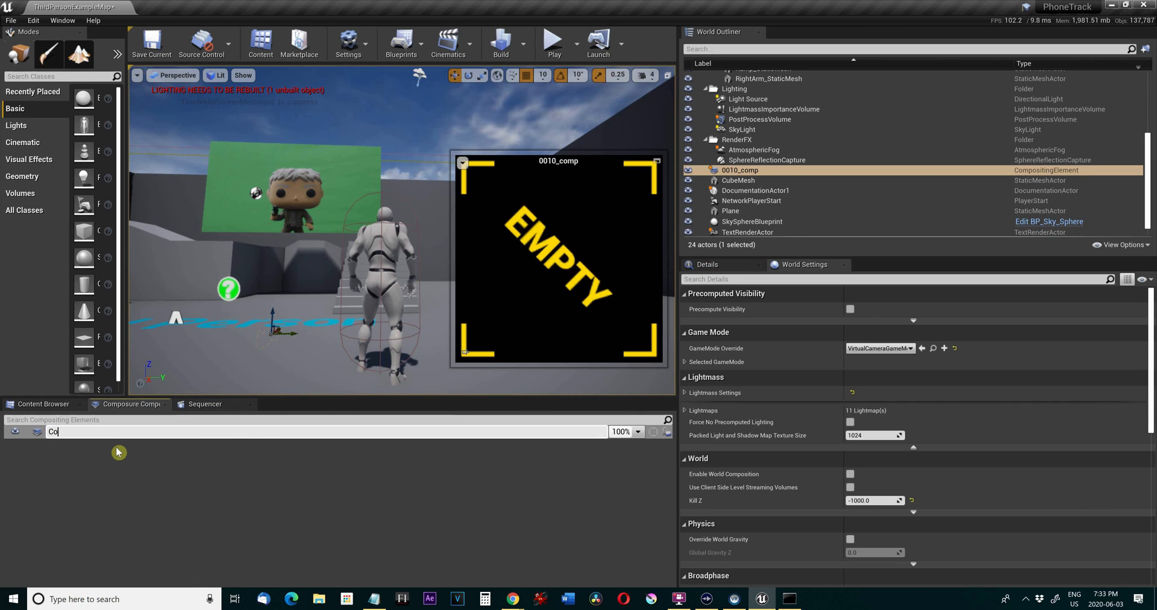
{"action": "key", "text": "Return"}
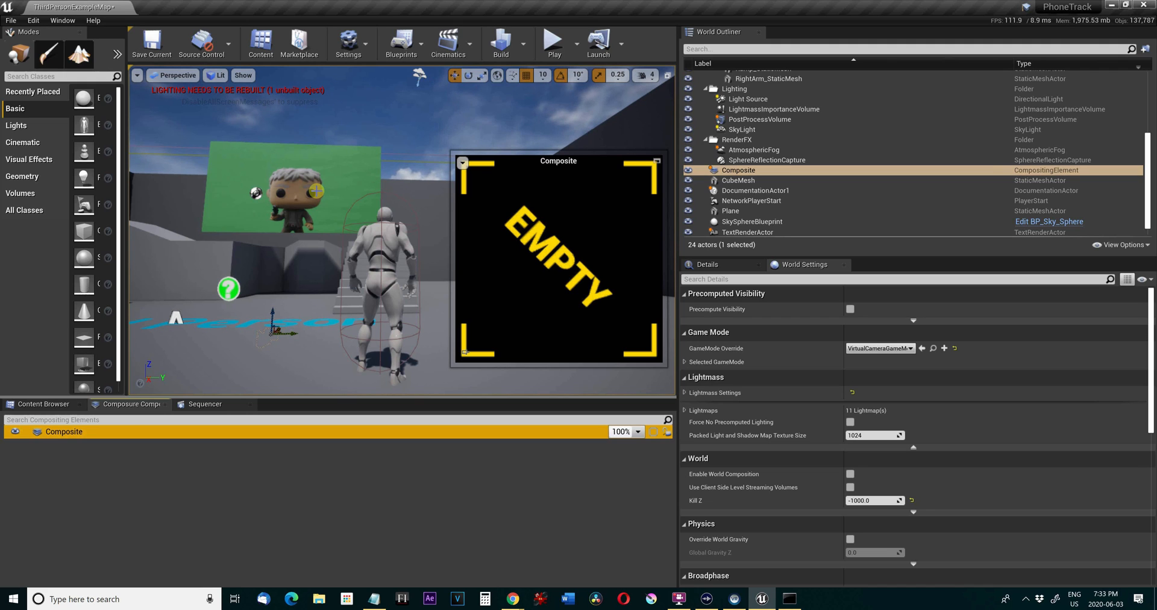
Add a CG Layer element under Composite, select it in the expanded tree, and show its details.
{"action": "right_click", "coordinate": [77, 428]}
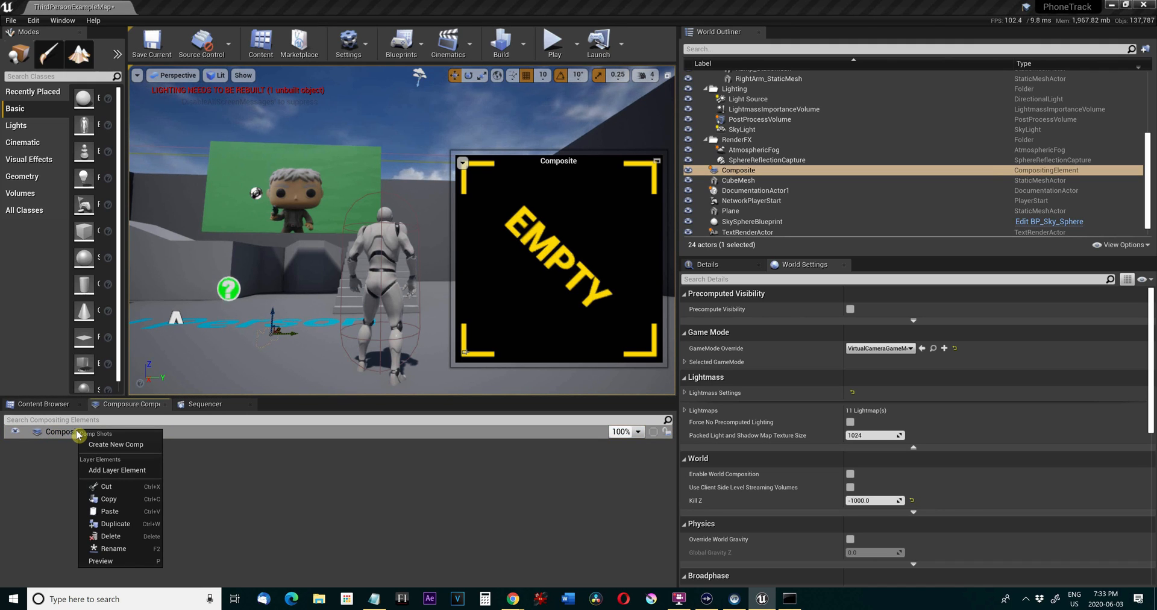
{"action": "left_click", "coordinate": [110, 473]}
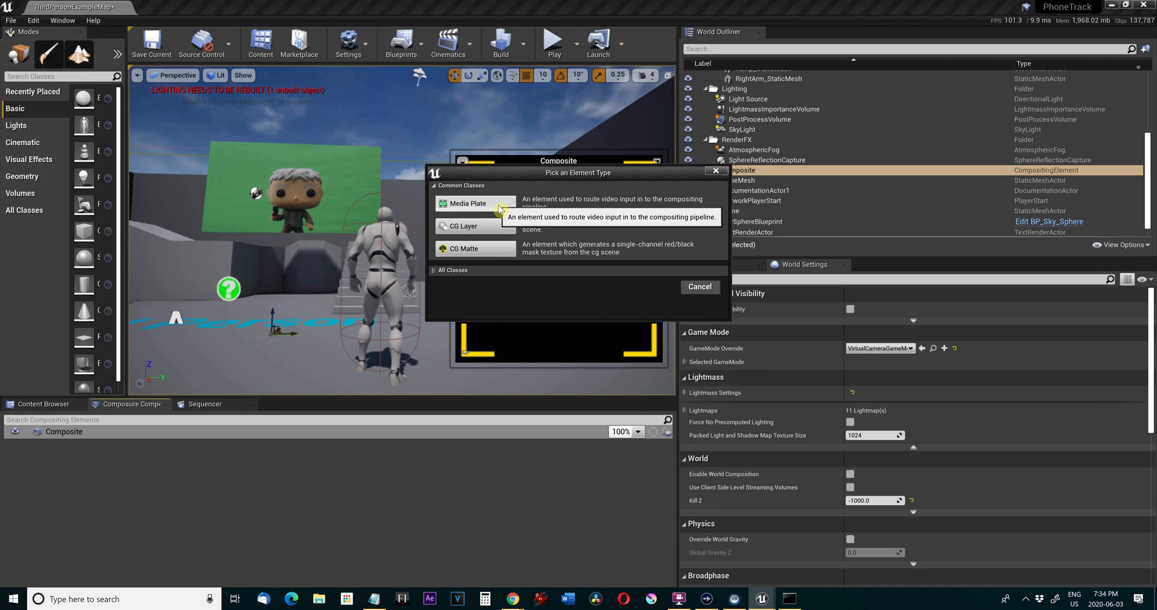
{"action": "left_click", "coordinate": [494, 227]}
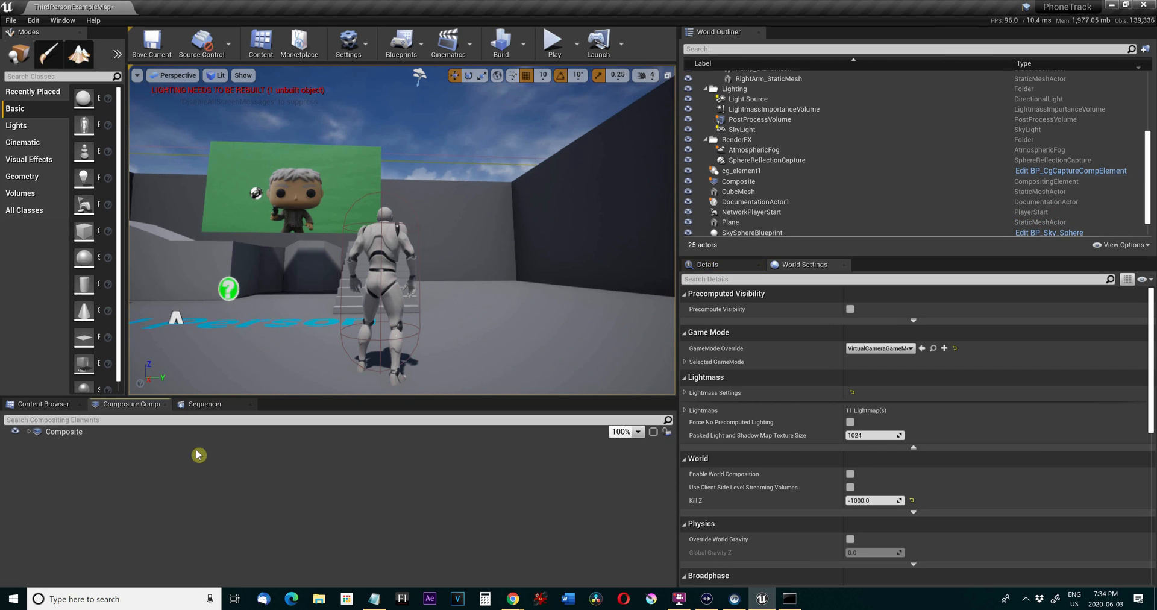
{"action": "left_click", "coordinate": [27, 434]}
{"action": "left_click", "coordinate": [56, 450]}
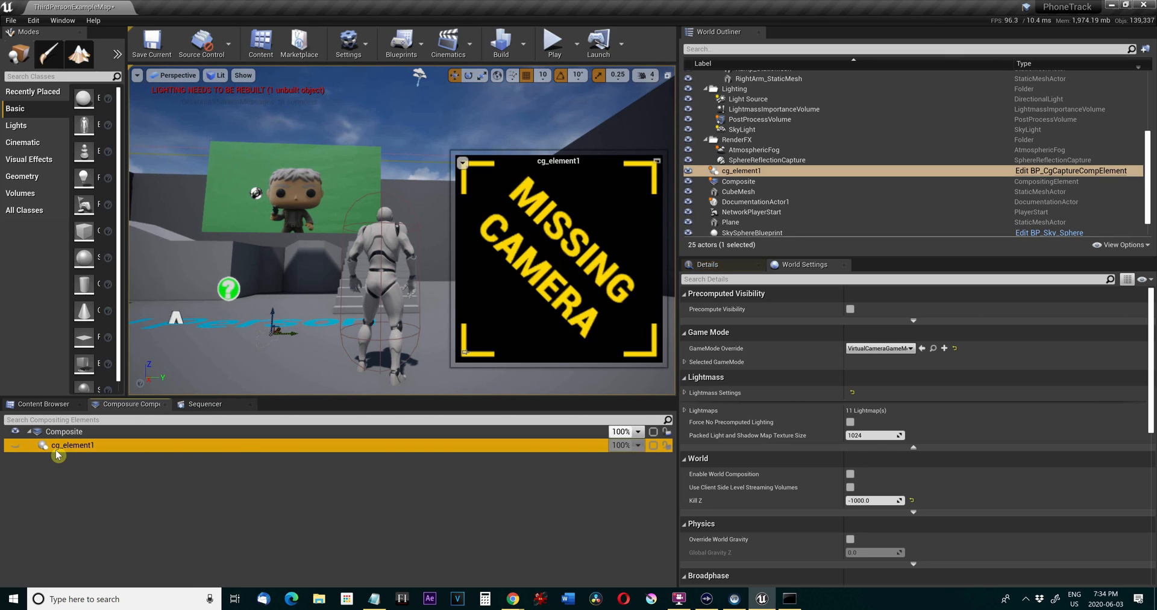
{"action": "left_click", "coordinate": [742, 267]}
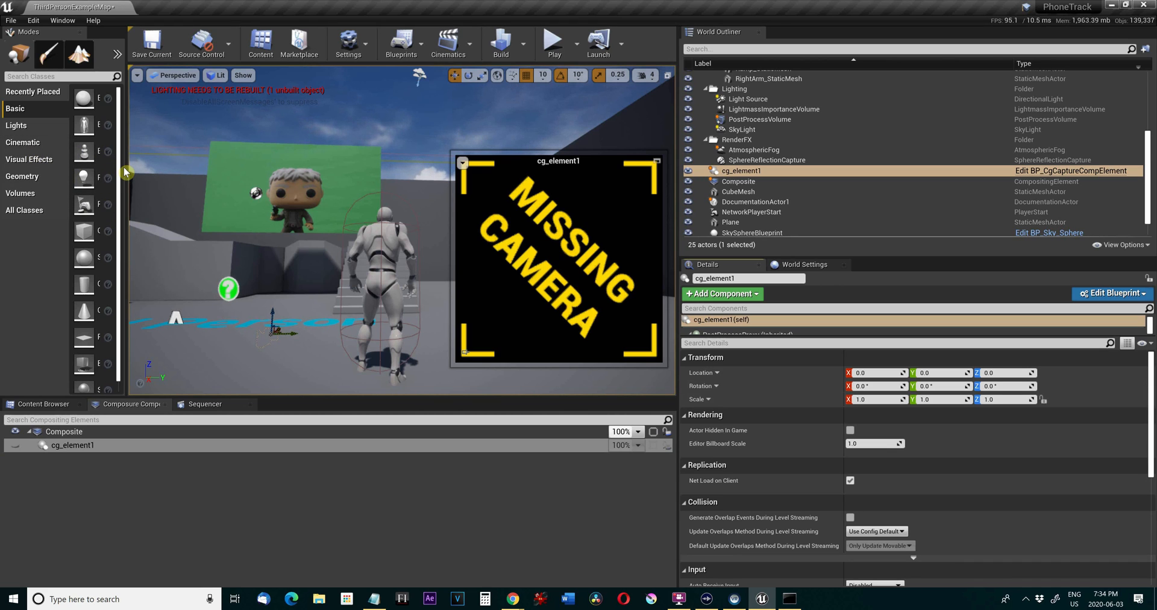
Place a Cine Camera Actor from the Cinematic classes facing the video plane, at about X -1614, Y 13, Z 353.
{"action": "left_click_drag", "start_coordinate": [126, 172], "coordinate": [205, 171]}
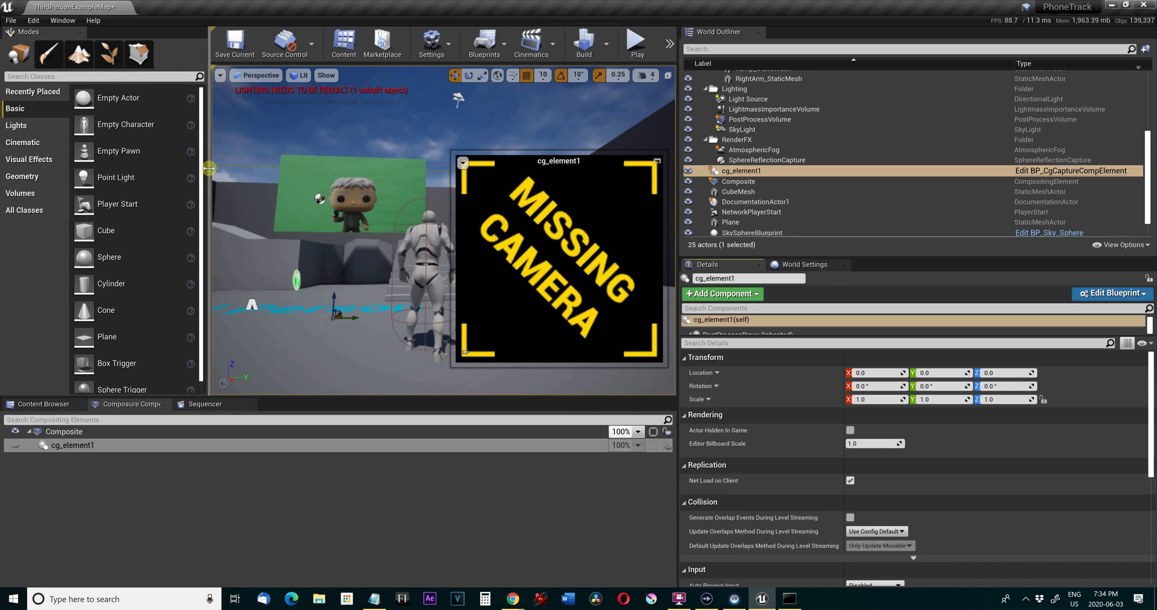
{"action": "left_click", "coordinate": [27, 143]}
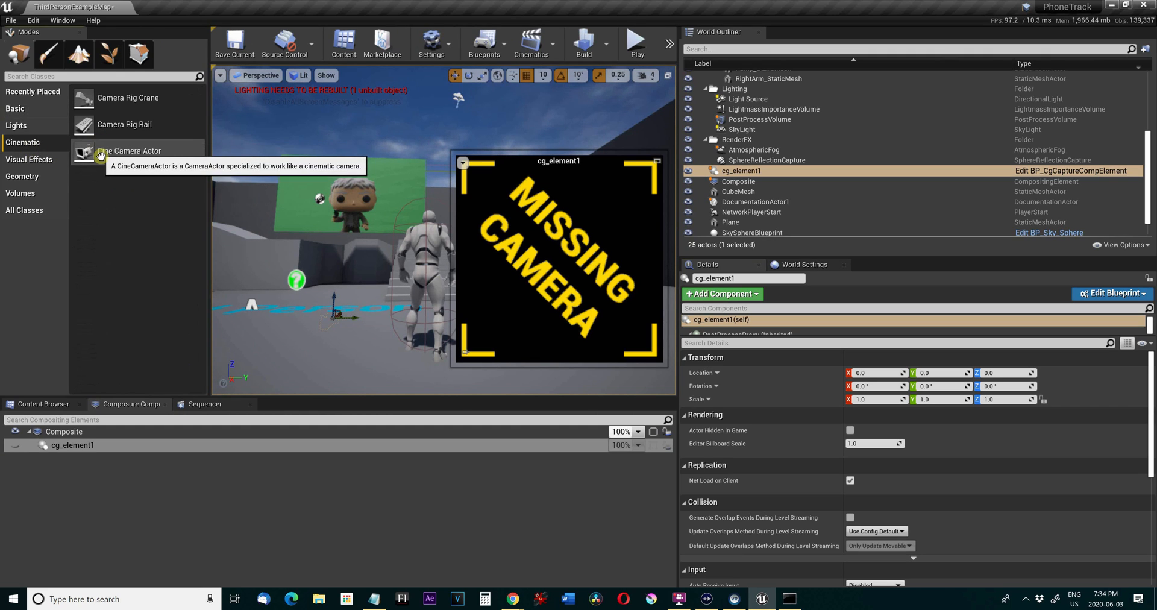
{"action": "left_click_drag", "start_coordinate": [100, 155], "coordinate": [263, 269]}
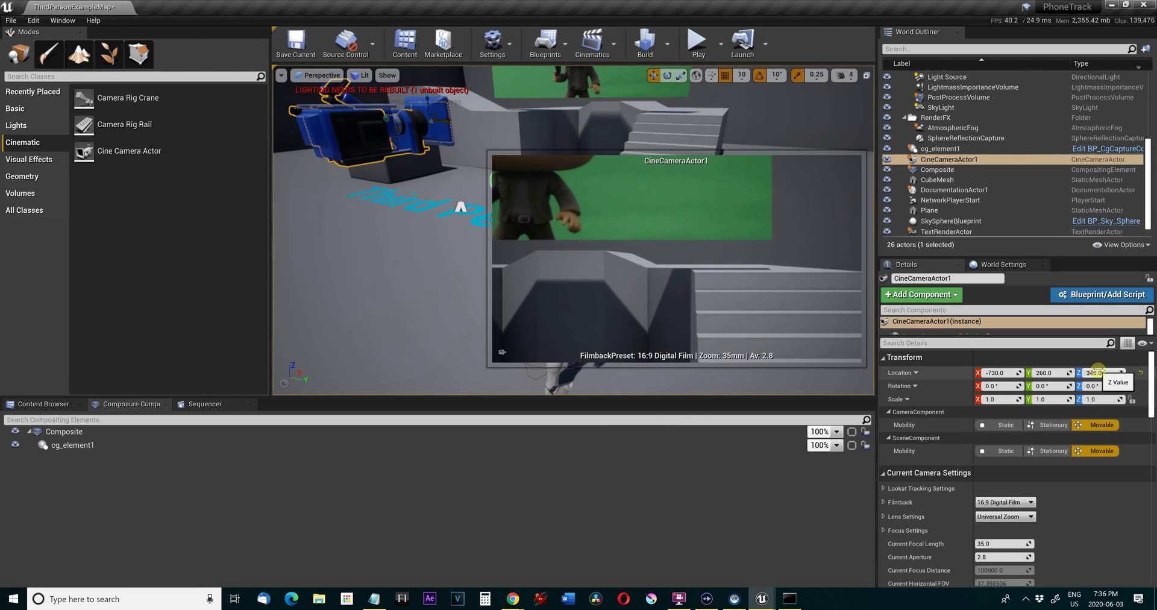
{"action": "left_click_drag", "start_coordinate": [1096, 369], "coordinate": [1006, 372]}
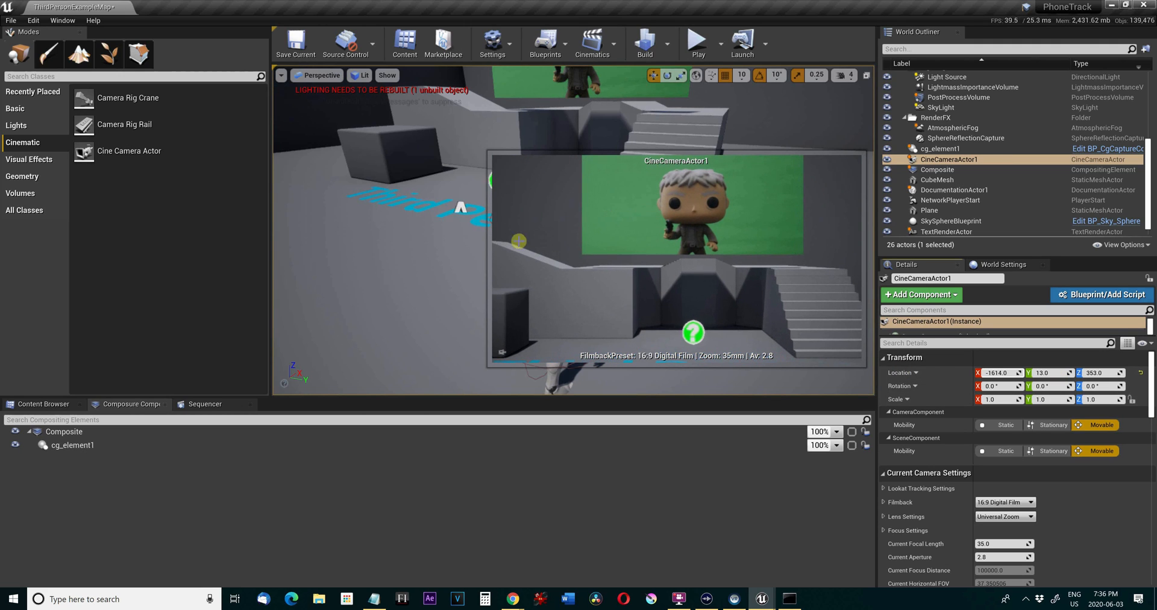
Check the CG layer's camera preview and set the Target Camera Actor of Composite to CineCameraActor1.
{"action": "left_click", "coordinate": [359, 326]}
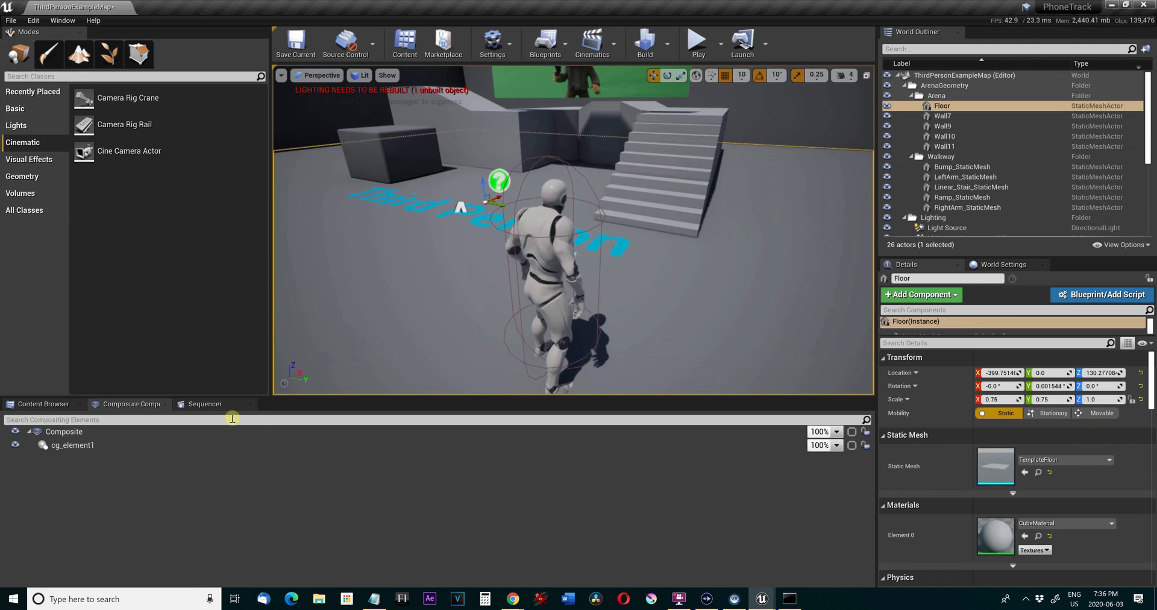
{"action": "left_click", "coordinate": [86, 433]}
{"action": "left_click", "coordinate": [84, 445]}
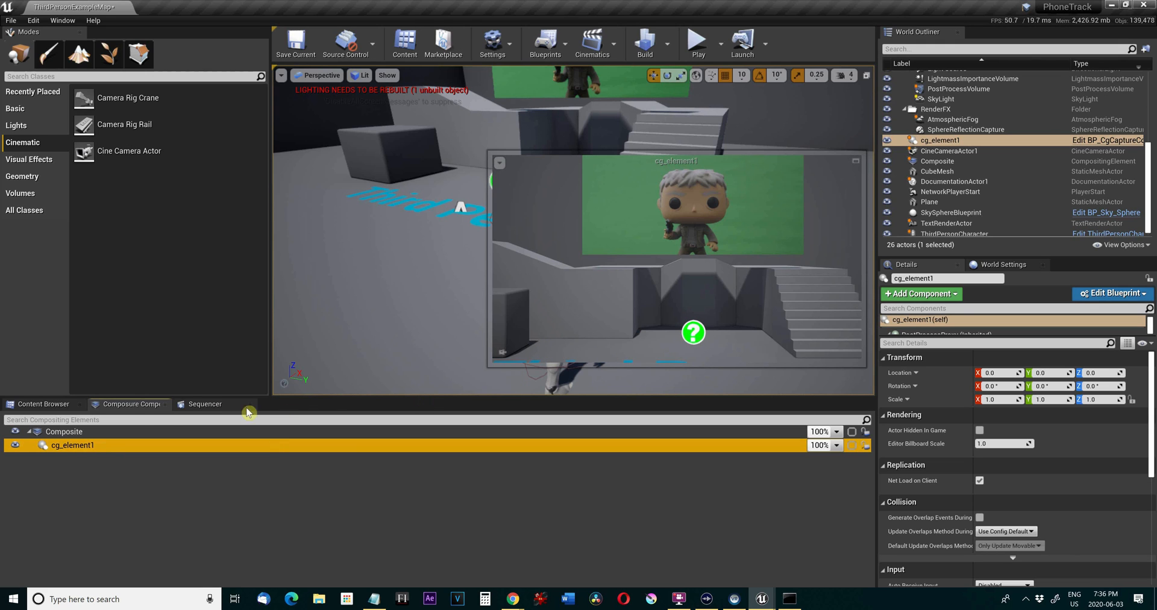
{"action": "left_click", "coordinate": [100, 434]}
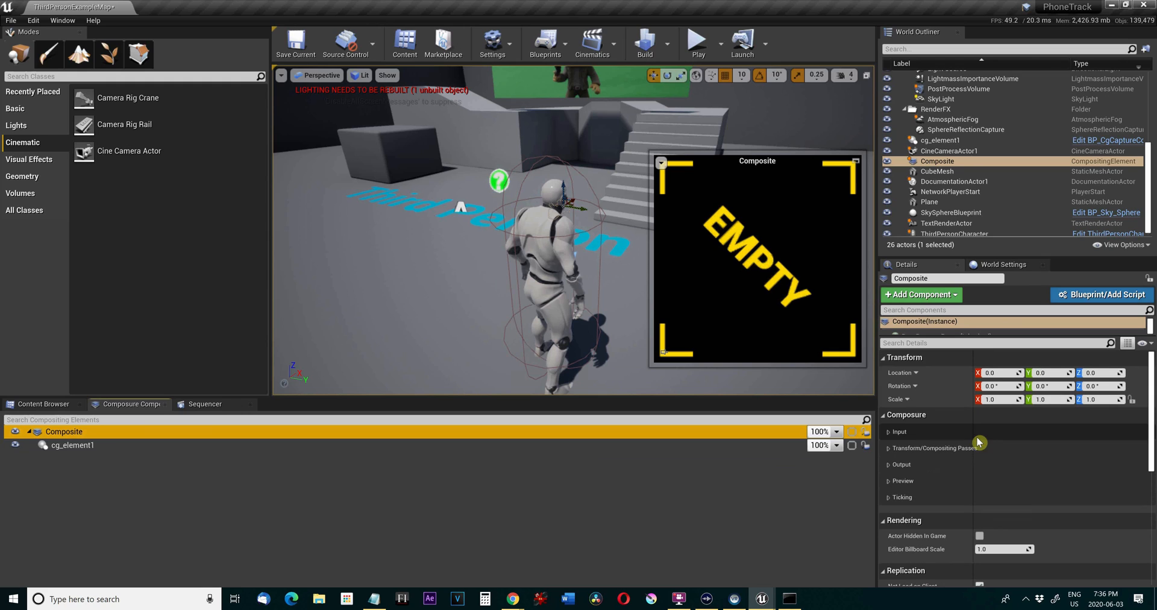
{"action": "left_click", "coordinate": [888, 432]}
{"action": "left_click", "coordinate": [1031, 463]}
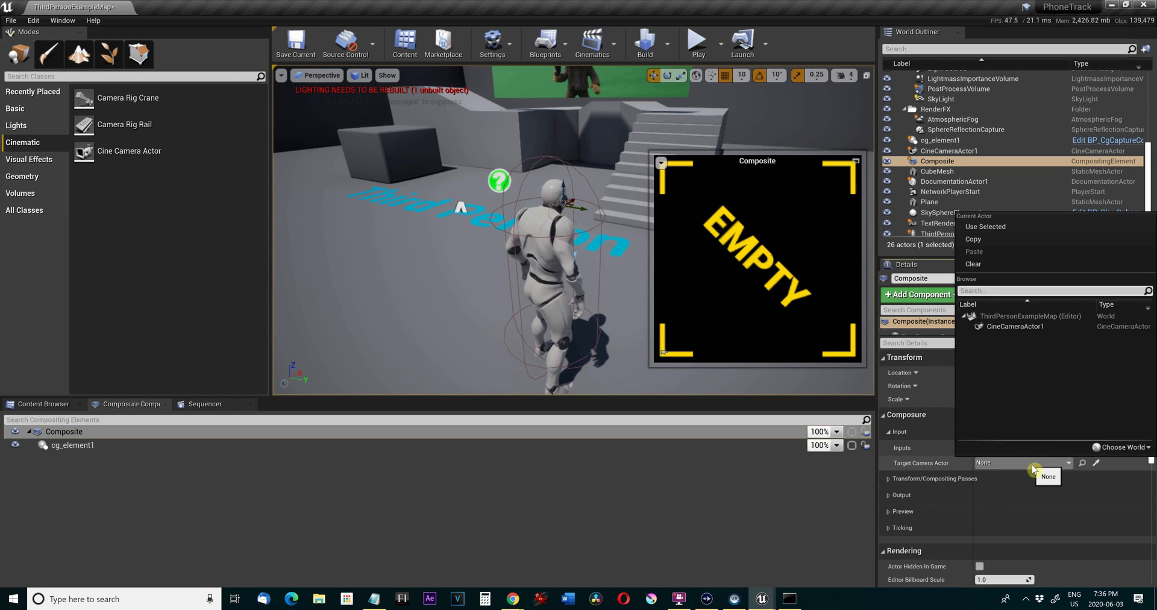
{"action": "left_click", "coordinate": [1034, 327]}
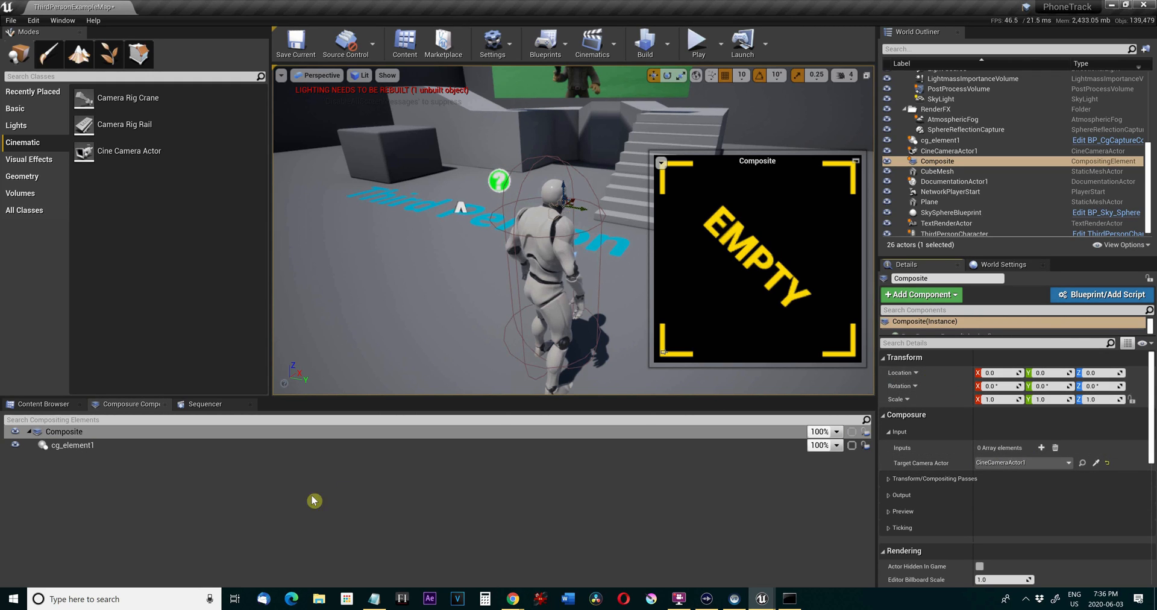
Add a Media Plate layer element under Composite and accept its default name.
{"action": "left_click", "coordinate": [128, 445]}
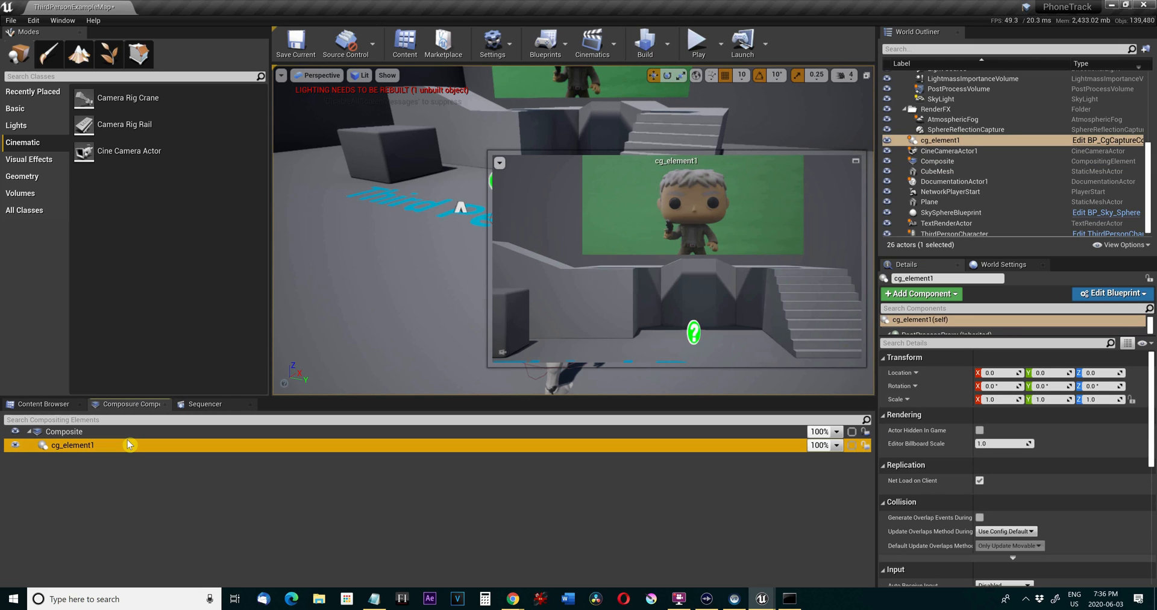
{"action": "left_click", "coordinate": [88, 429]}
{"action": "right_click", "coordinate": [88, 429]}
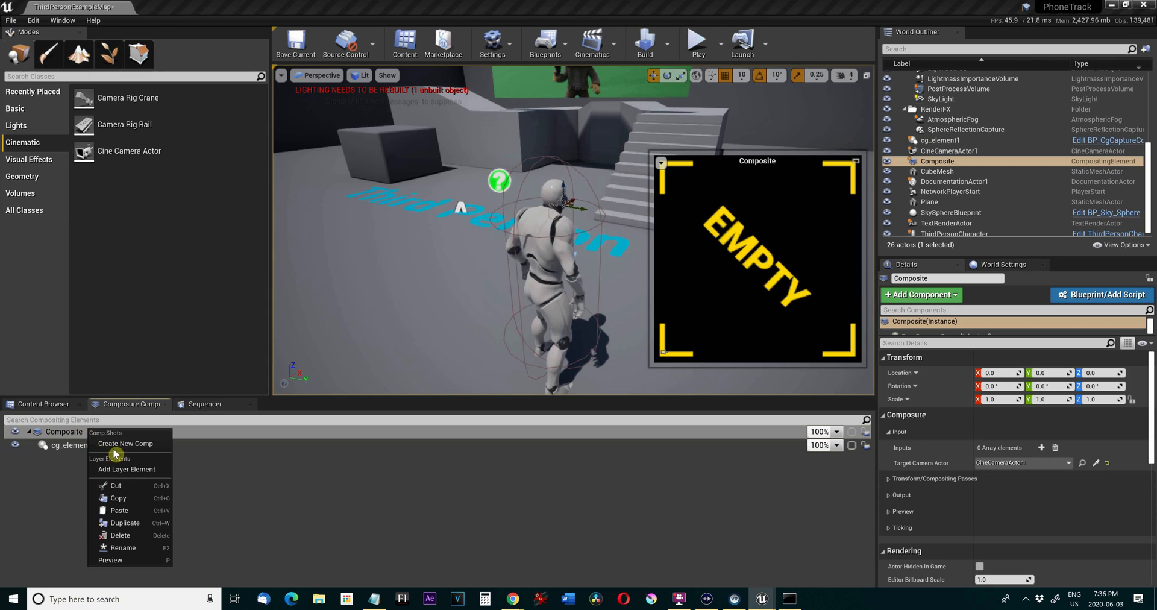
{"action": "left_click", "coordinate": [127, 468]}
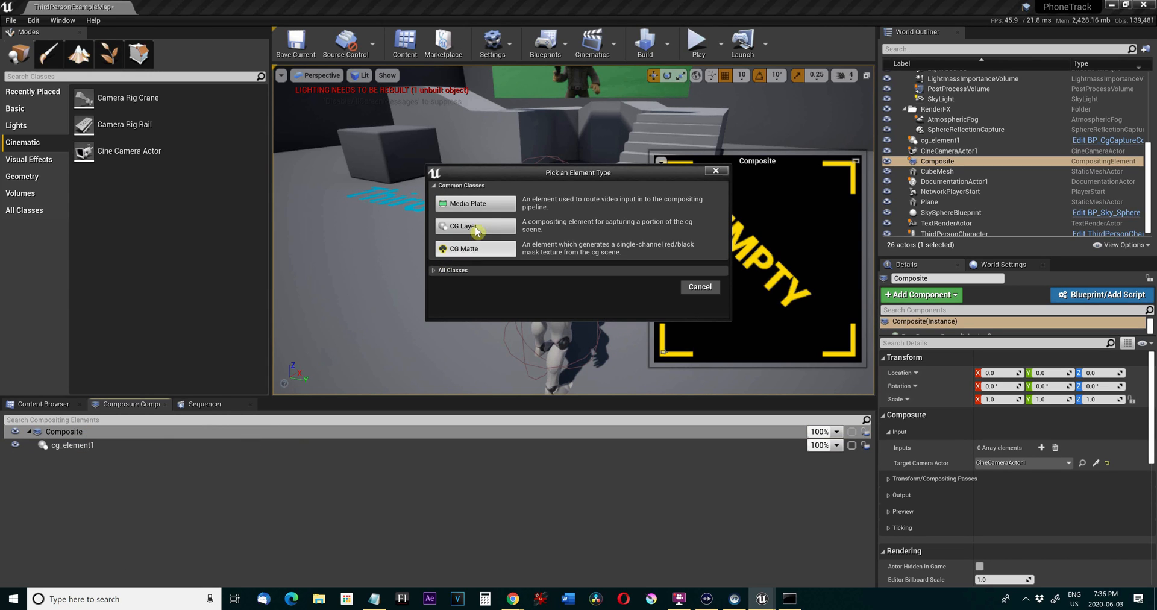
{"action": "left_click", "coordinate": [476, 203]}
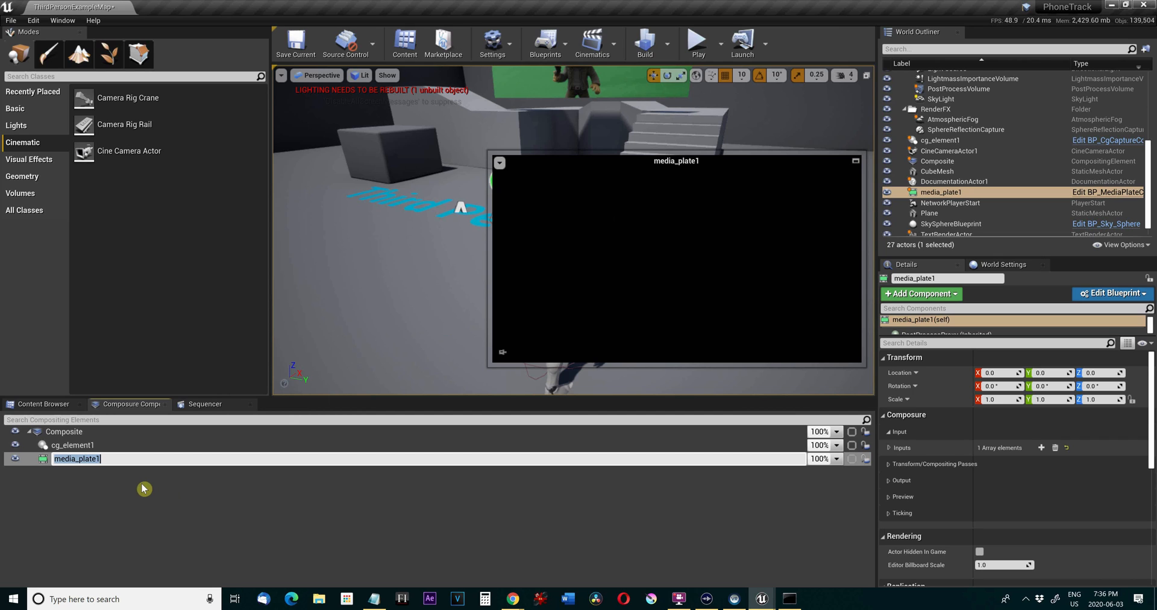
{"action": "key", "text": "Return"}
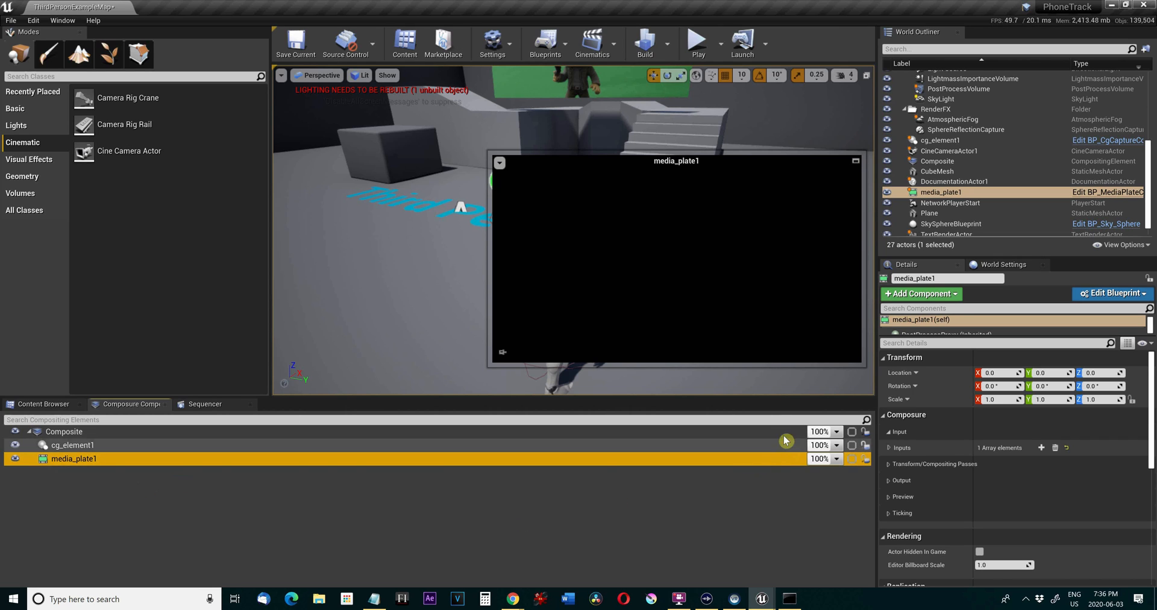
Expand the media plate's MediaSource input and set its Media Source to the Input_Video media texture.
{"action": "left_click", "coordinate": [890, 449]}
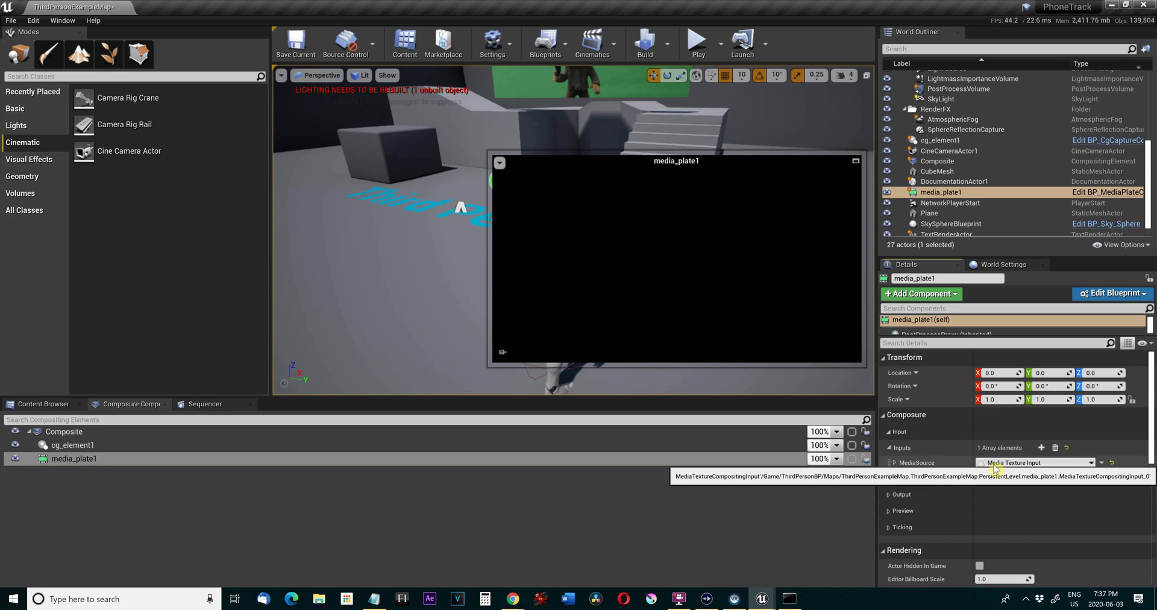
{"action": "left_click", "coordinate": [894, 462]}
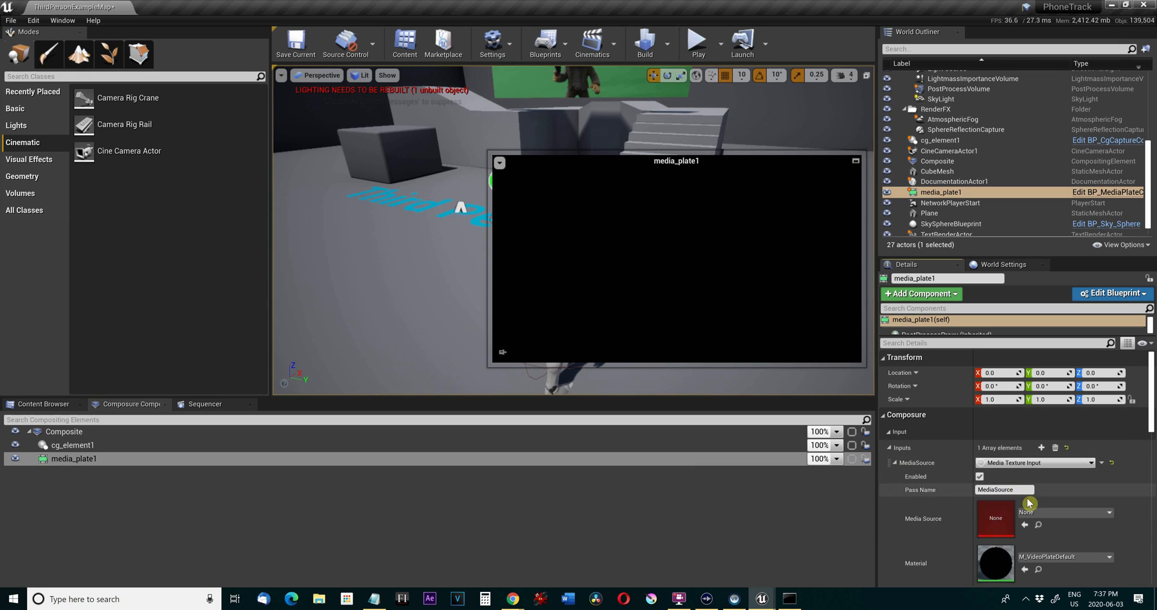
{"action": "scroll", "coordinate": [1021, 500], "scroll_direction": "down", "scroll_amount": 1}
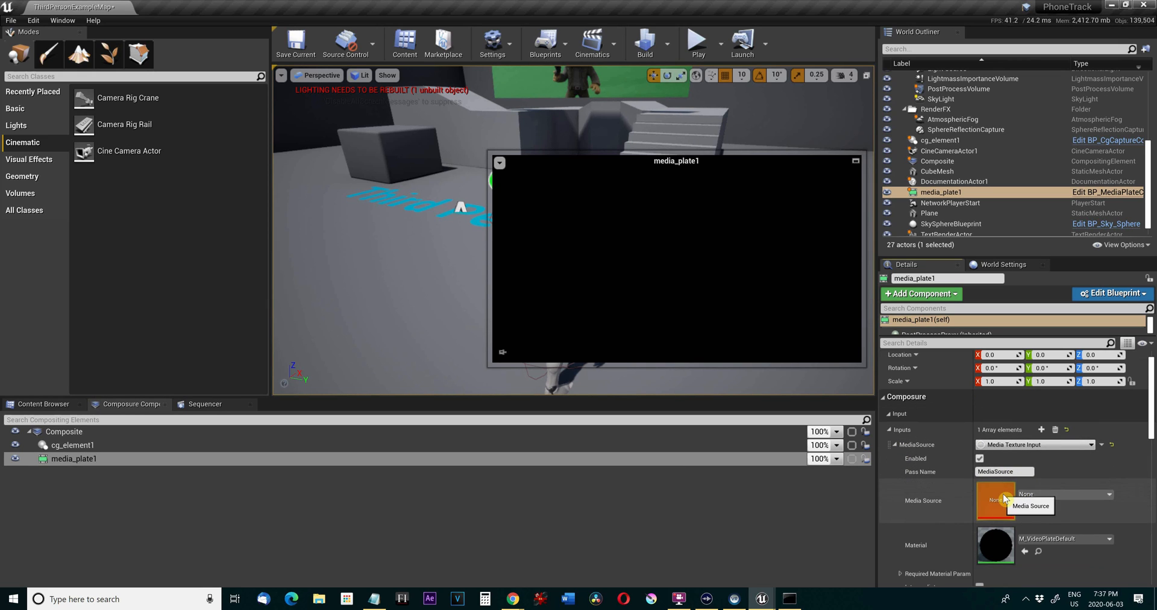
{"action": "left_click", "coordinate": [1051, 494]}
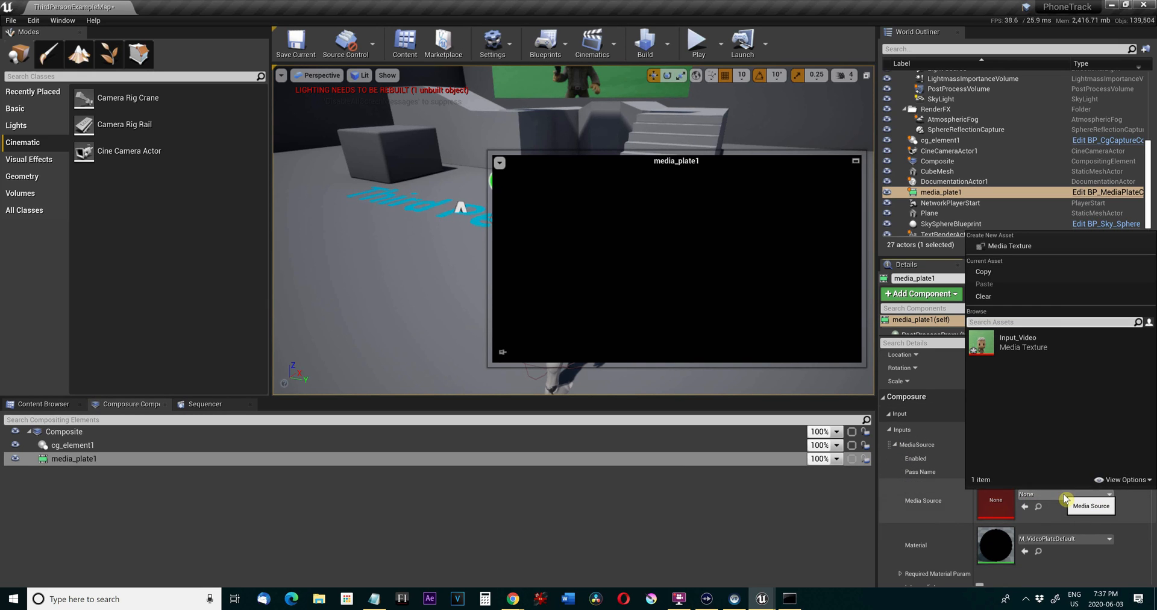
{"action": "left_click", "coordinate": [1053, 345]}
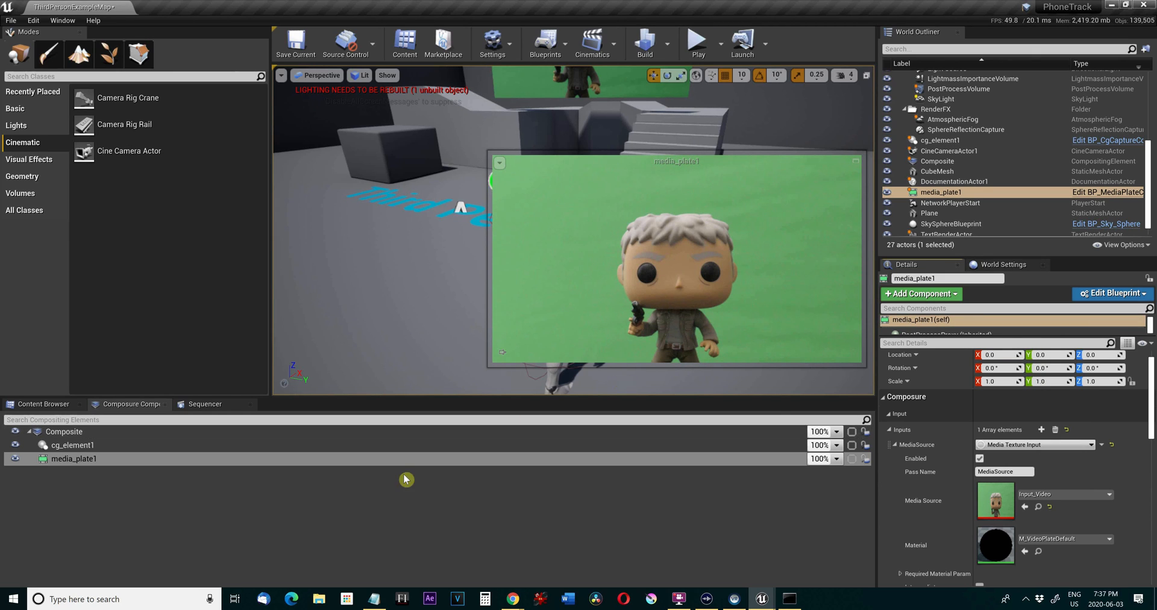
Open the Input media player from the Movies folder, start the live video capture device, and put the player window away.
{"action": "left_click", "coordinate": [58, 403]}
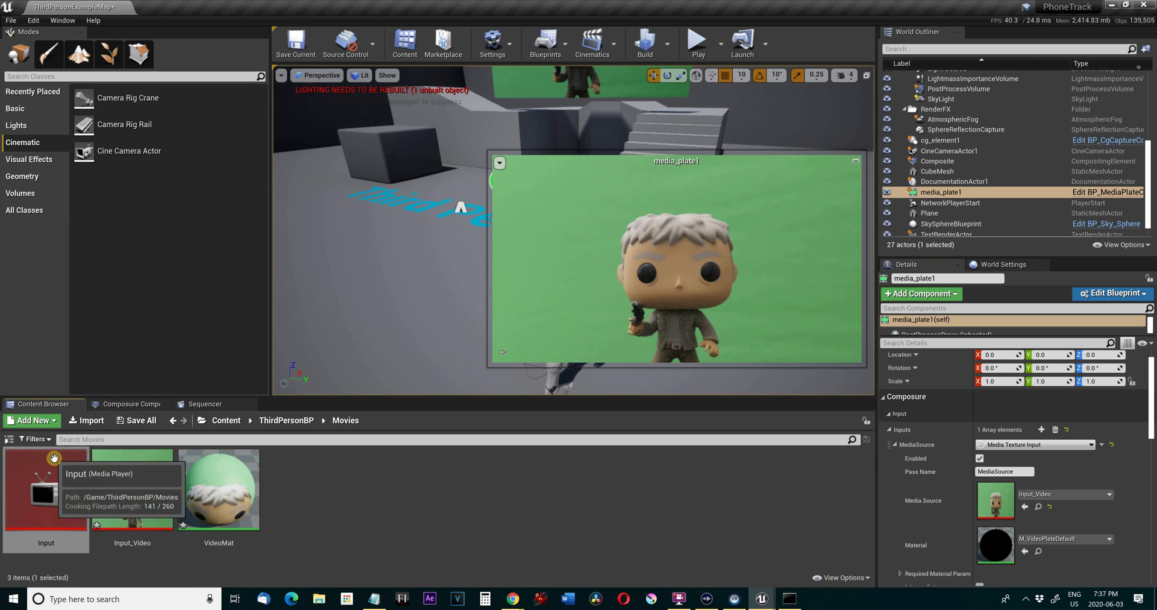
{"action": "double_click", "coordinate": [55, 457]}
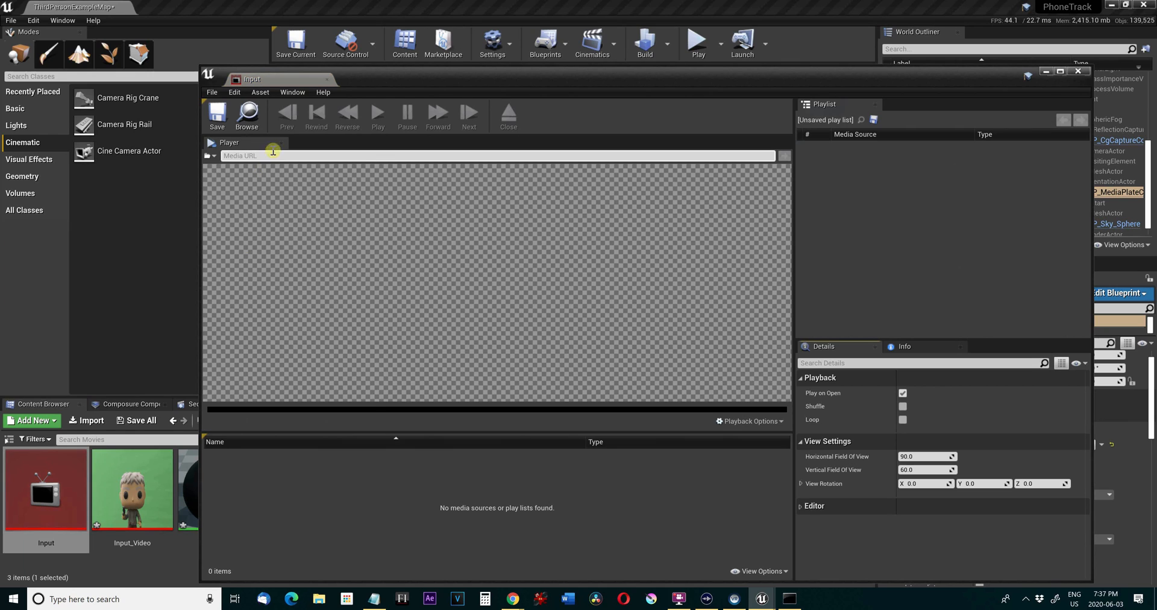
{"action": "left_click", "coordinate": [210, 155]}
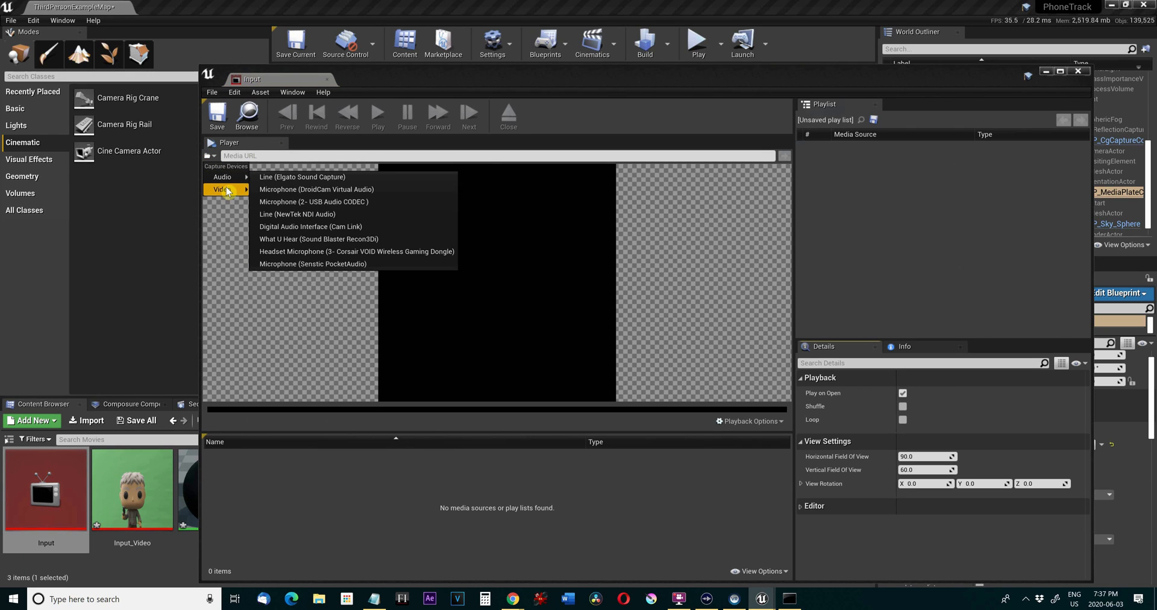
{"action": "mouse_move", "coordinate": [226, 189]}
{"action": "left_click", "coordinate": [263, 188]}
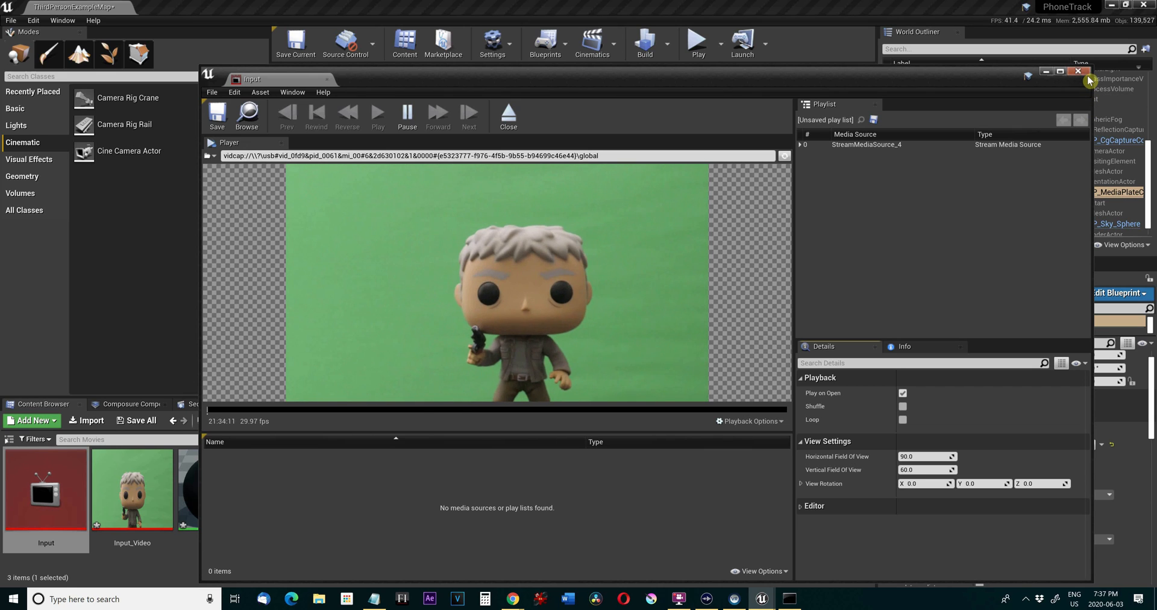
{"action": "double_click", "coordinate": [1043, 66]}
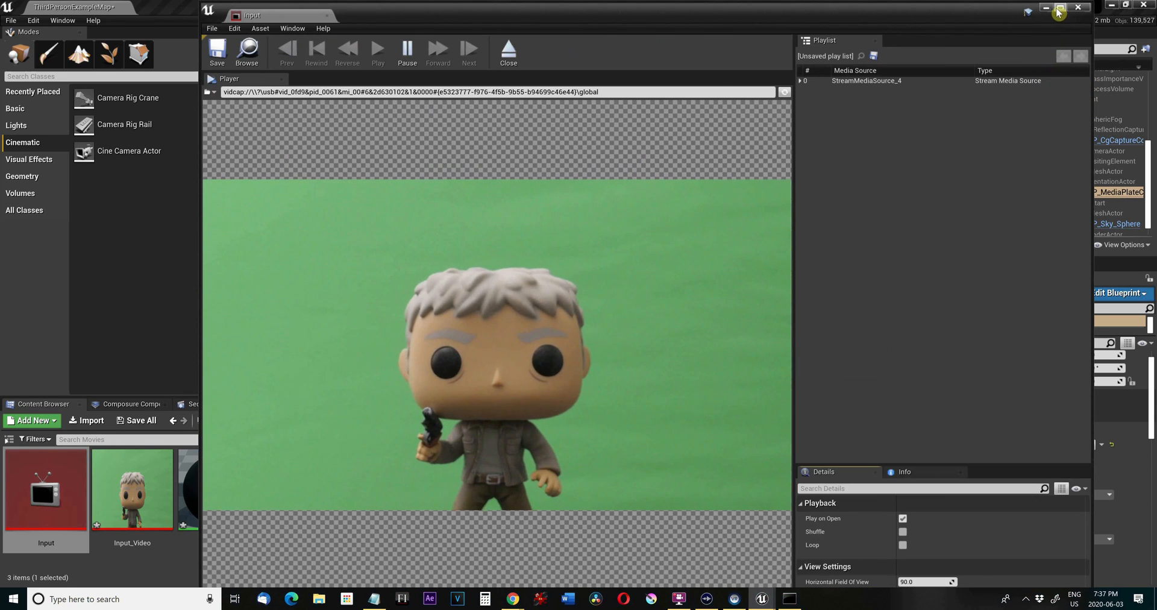
{"action": "left_click", "coordinate": [1058, 11]}
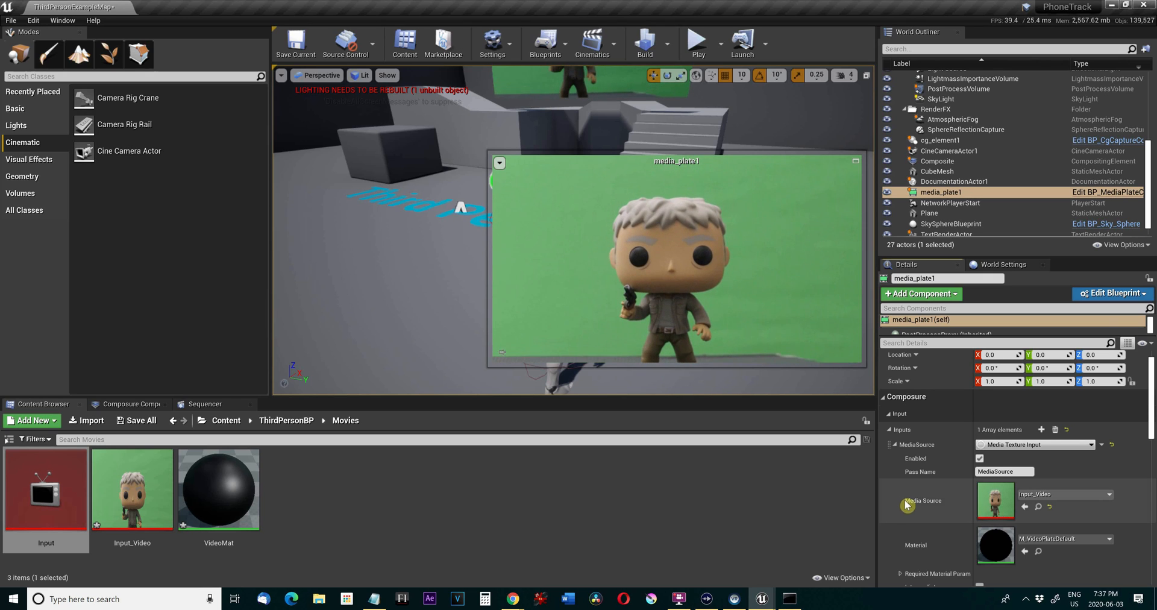
Expand the media plate's transform passes and add one key color element to the Chroma Keying pass.
{"action": "scroll", "coordinate": [915, 506], "scroll_direction": "down", "scroll_amount": 2}
{"action": "scroll", "coordinate": [921, 511], "scroll_direction": "down", "scroll_amount": 2}
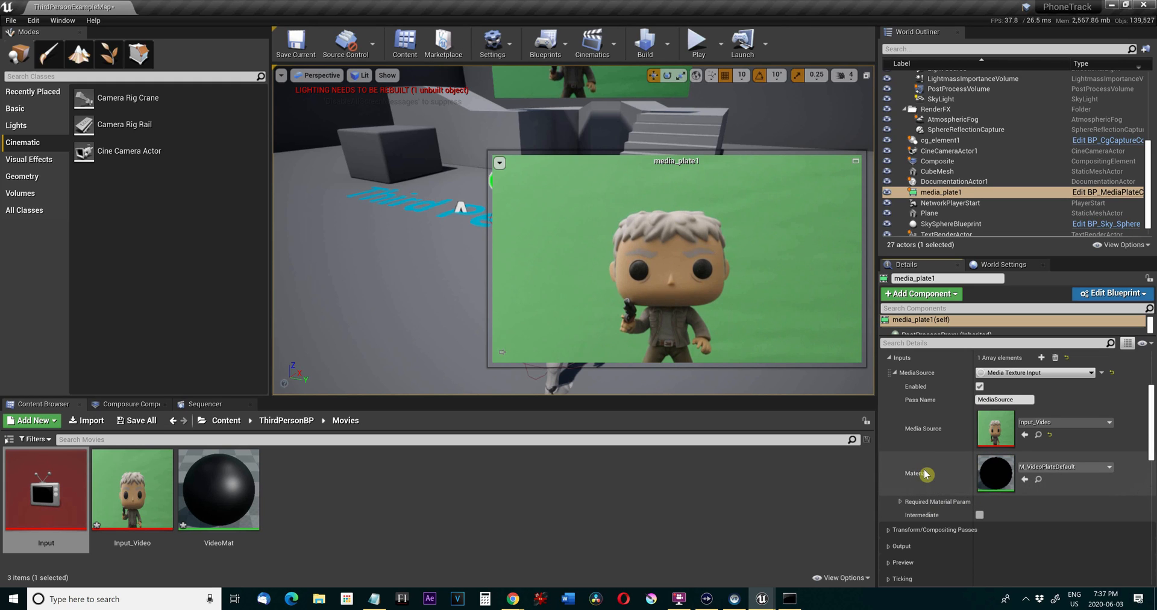
{"action": "scroll", "coordinate": [926, 467], "scroll_direction": "down", "scroll_amount": 1}
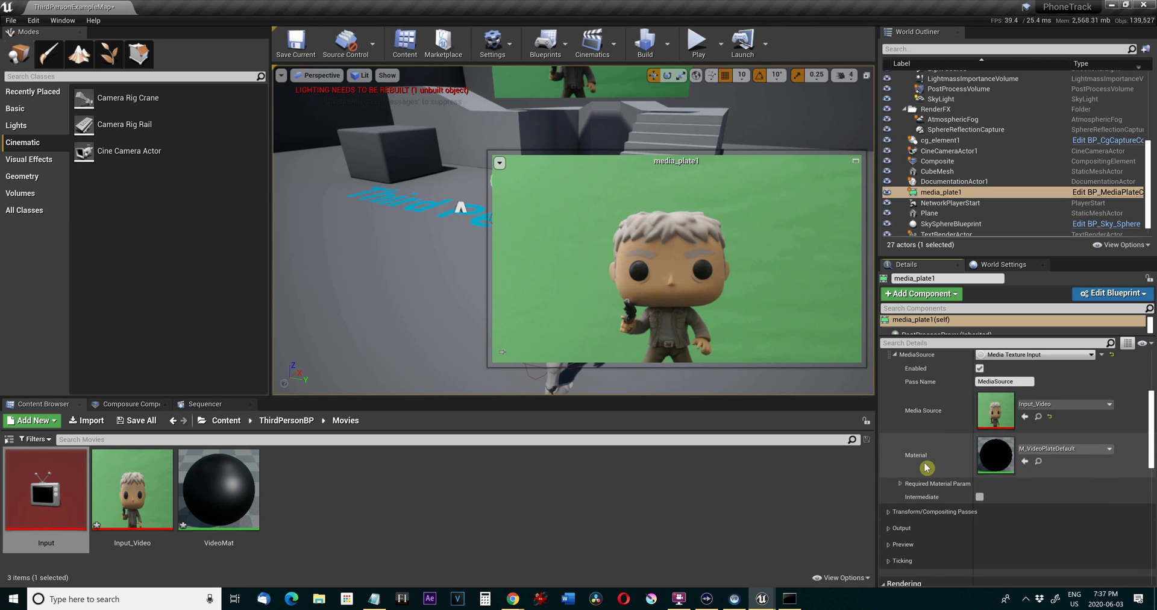
{"action": "left_click", "coordinate": [888, 513]}
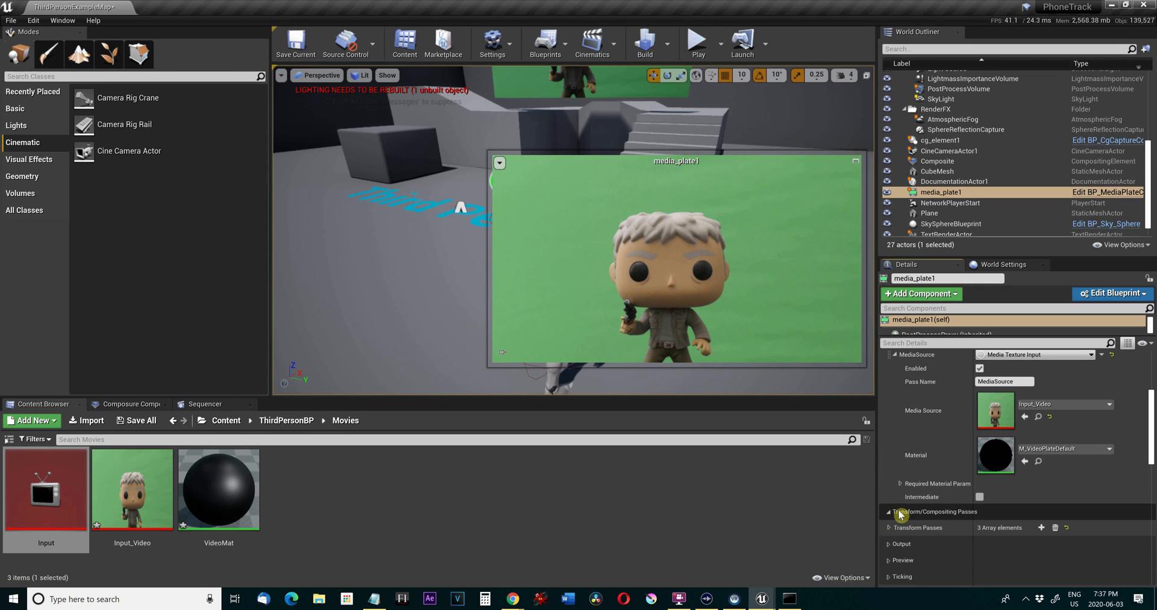
{"action": "left_click", "coordinate": [889, 527]}
{"action": "scroll", "coordinate": [962, 491], "scroll_direction": "down", "scroll_amount": 1}
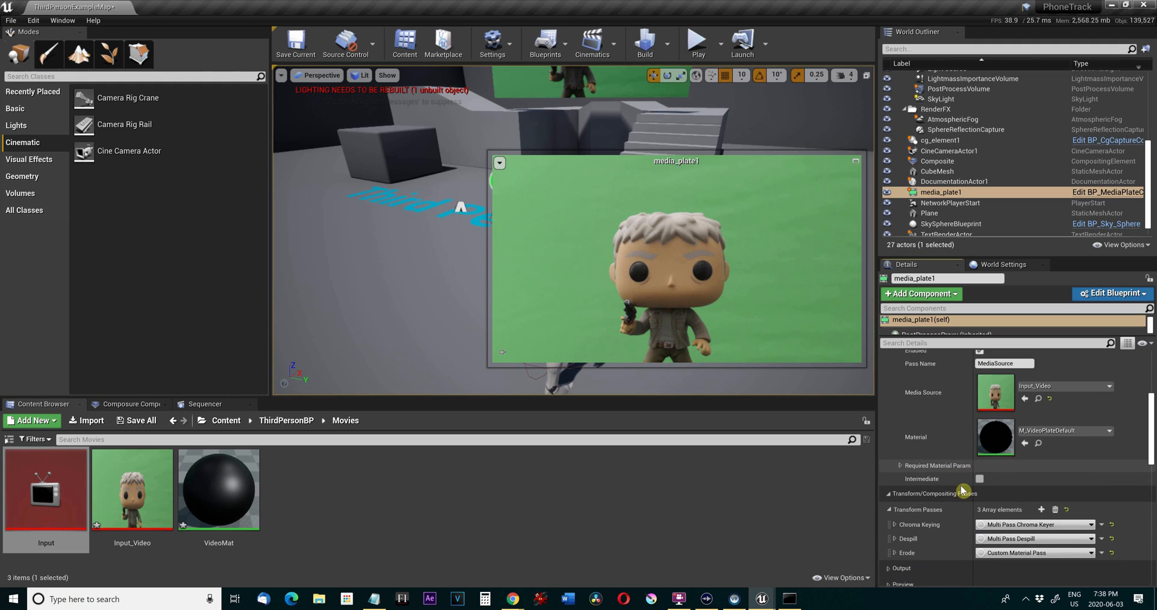
{"action": "scroll", "coordinate": [963, 491], "scroll_direction": "down", "scroll_amount": 3}
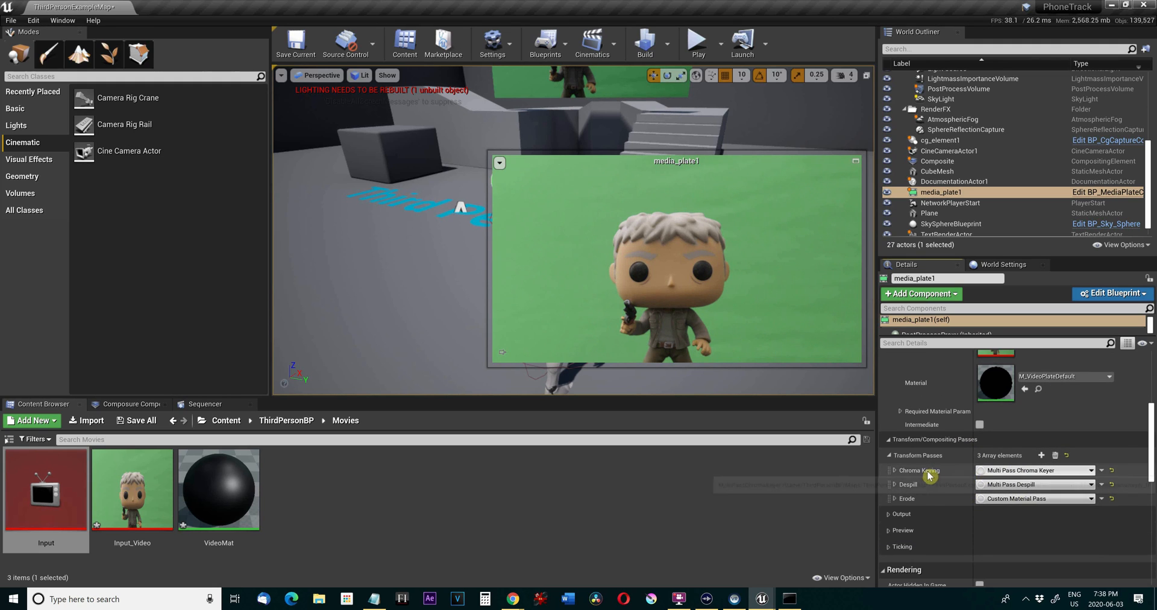
{"action": "left_click", "coordinate": [895, 471]}
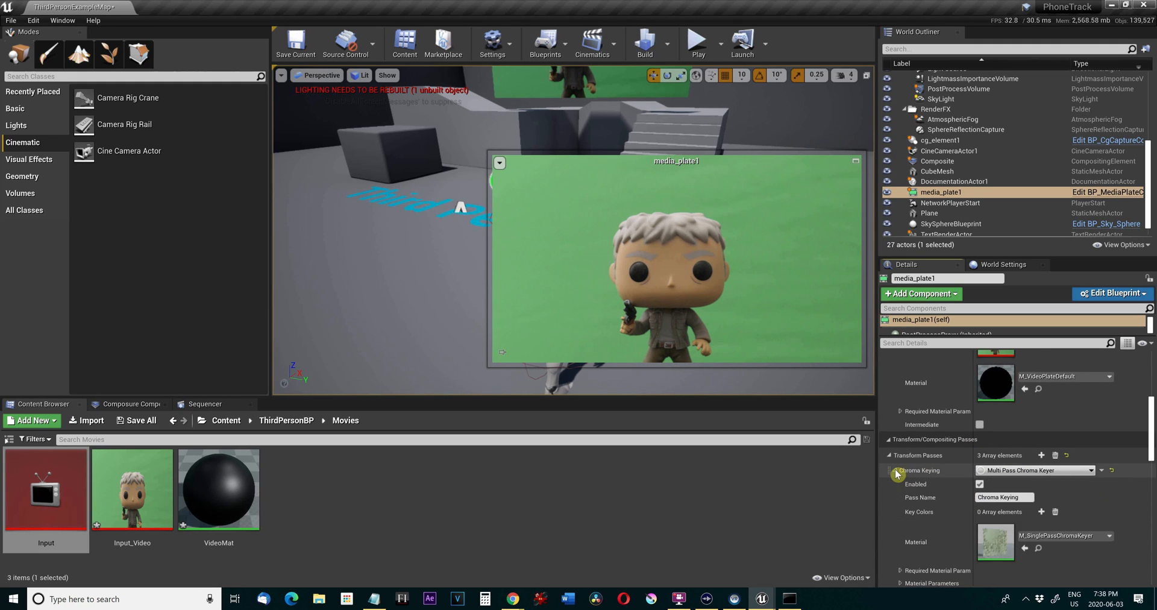
{"action": "scroll", "coordinate": [909, 475], "scroll_direction": "down", "scroll_amount": 1}
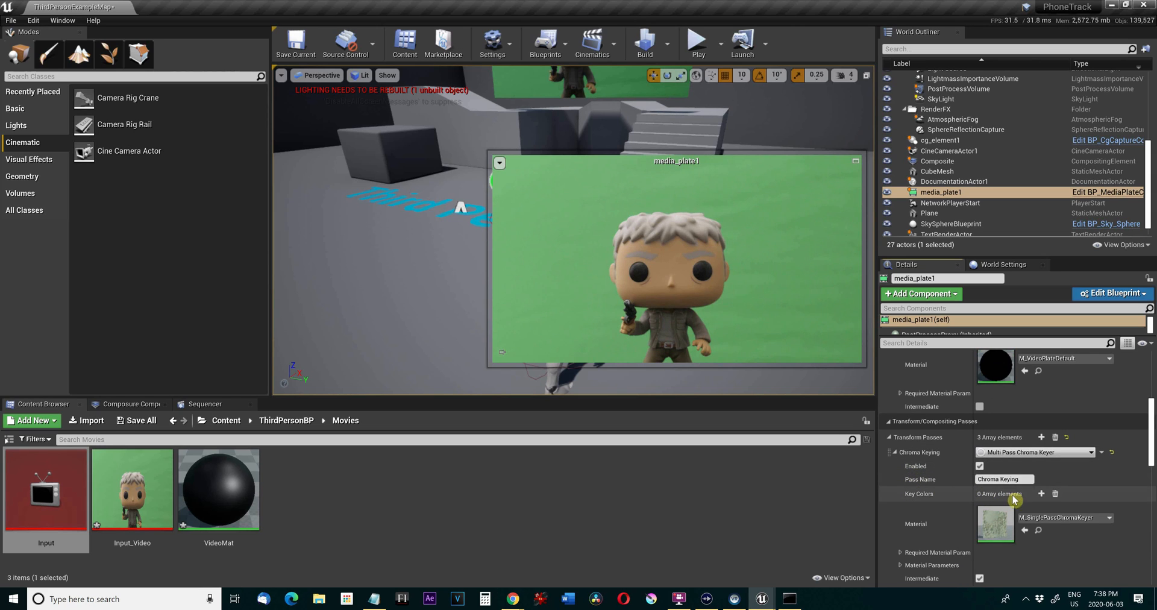
{"action": "scroll", "coordinate": [1018, 506], "scroll_direction": "down", "scroll_amount": 1}
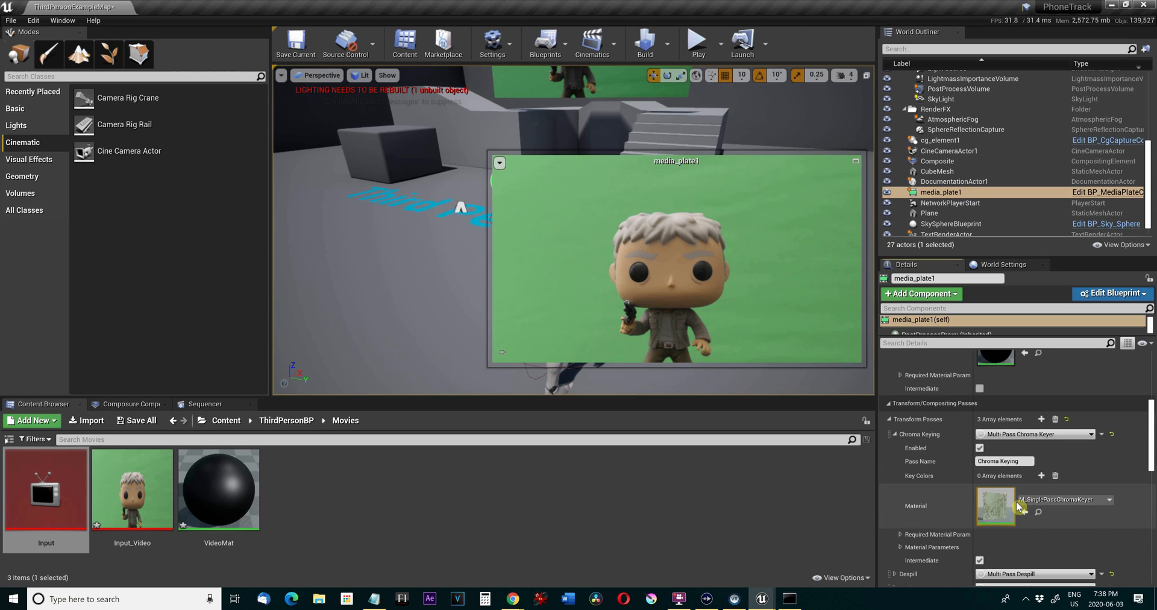
{"action": "left_click", "coordinate": [1042, 475]}
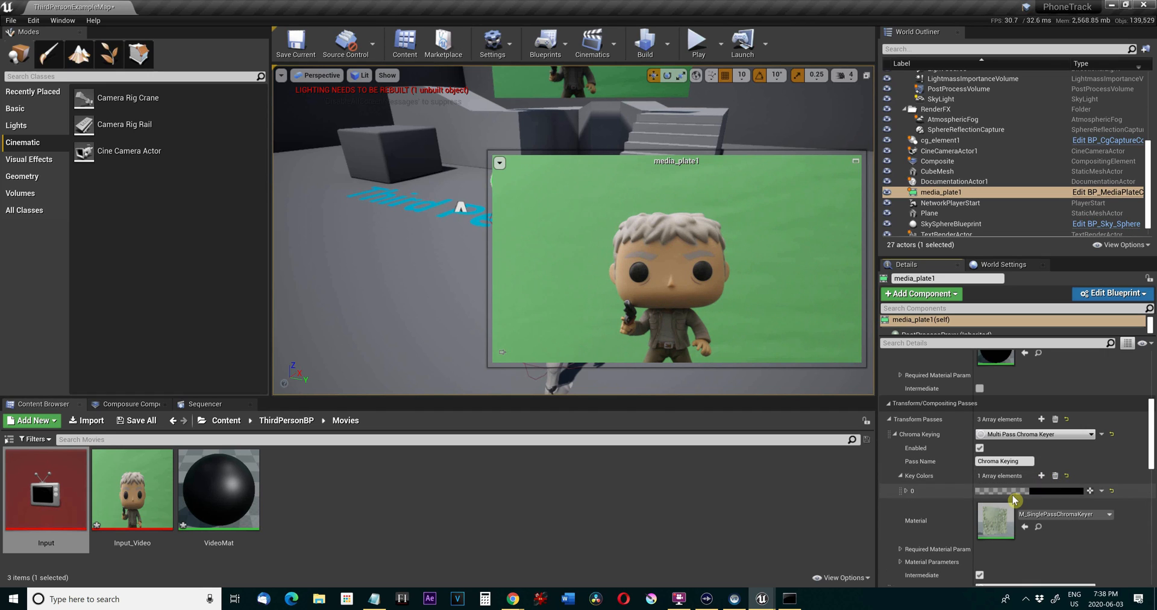
Sample the green backdrop beside the figure as the chroma key color and accept it.
{"action": "scroll", "coordinate": [1014, 499], "scroll_direction": "up", "scroll_amount": 1}
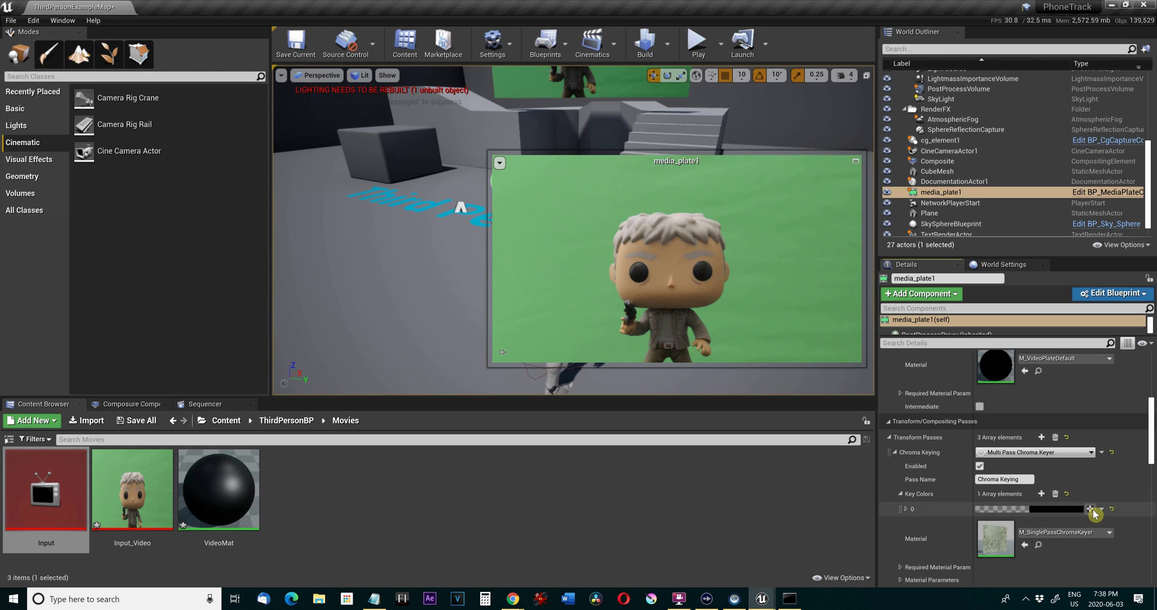
{"action": "left_click", "coordinate": [1091, 510]}
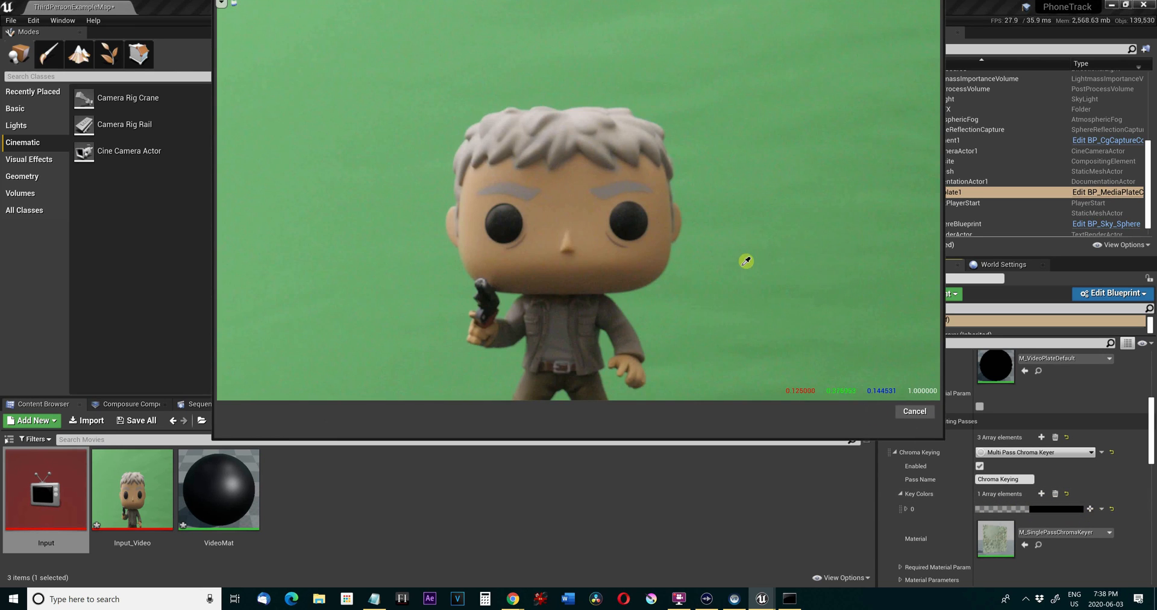
{"action": "left_click", "coordinate": [738, 253]}
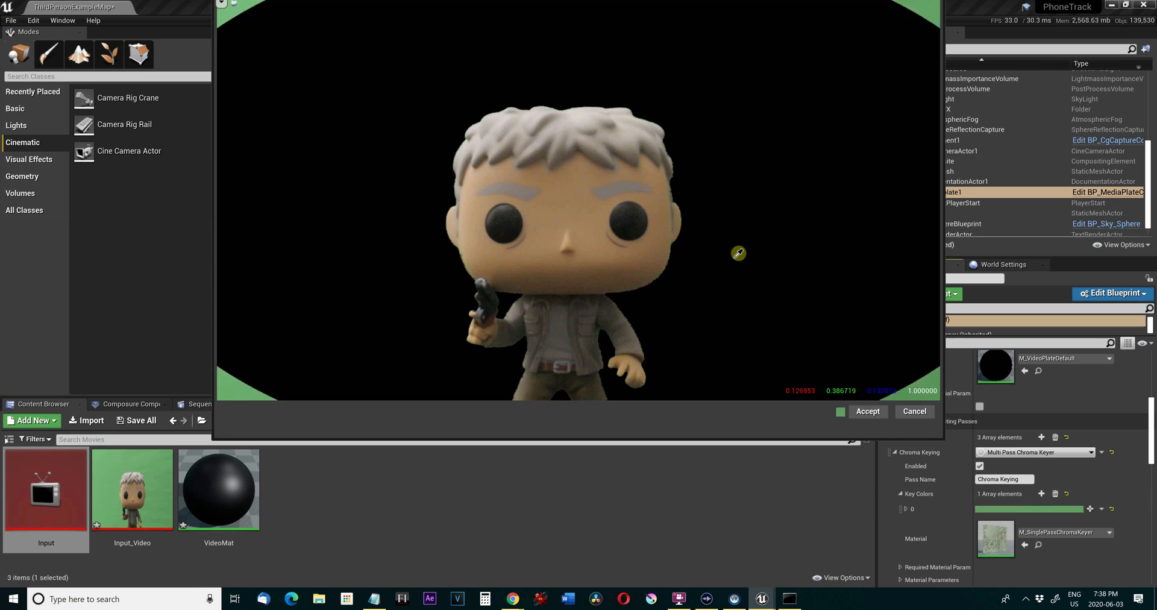
{"action": "left_click", "coordinate": [868, 411]}
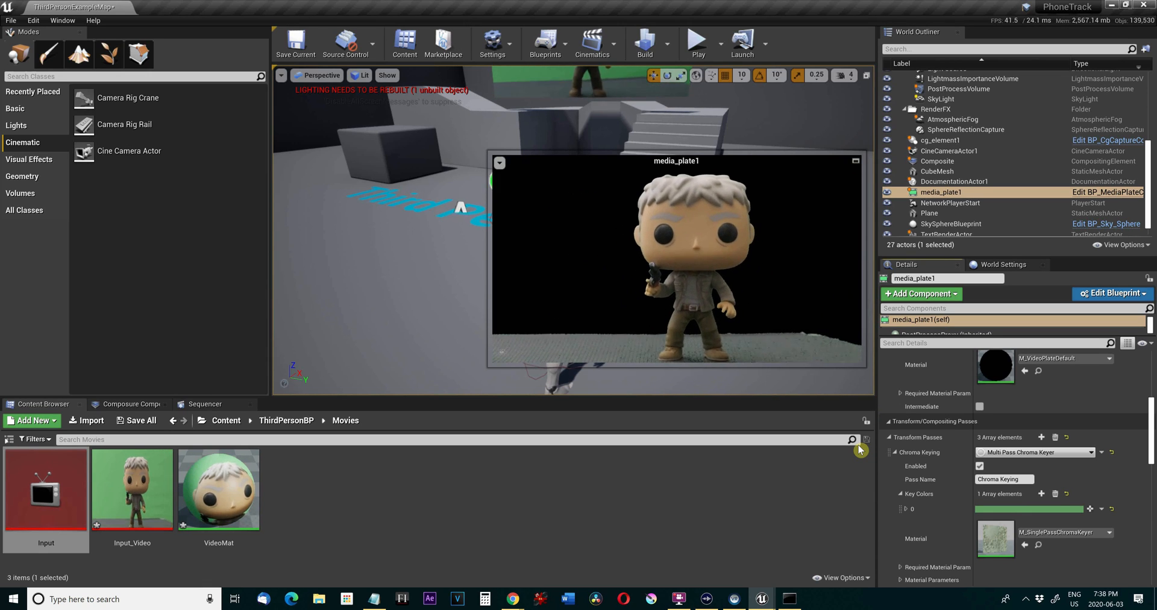
Review the pass types available for the media plate's Despill transform pass.
{"action": "scroll", "coordinate": [1053, 525], "scroll_direction": "down", "scroll_amount": 1}
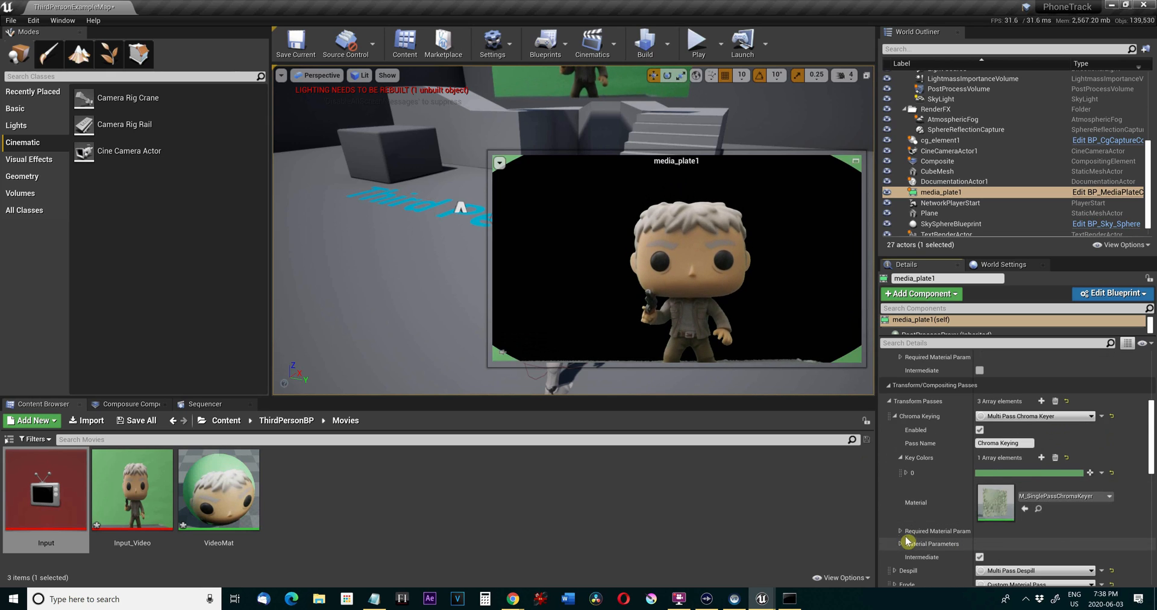
{"action": "scroll", "coordinate": [907, 519], "scroll_direction": "down", "scroll_amount": 3}
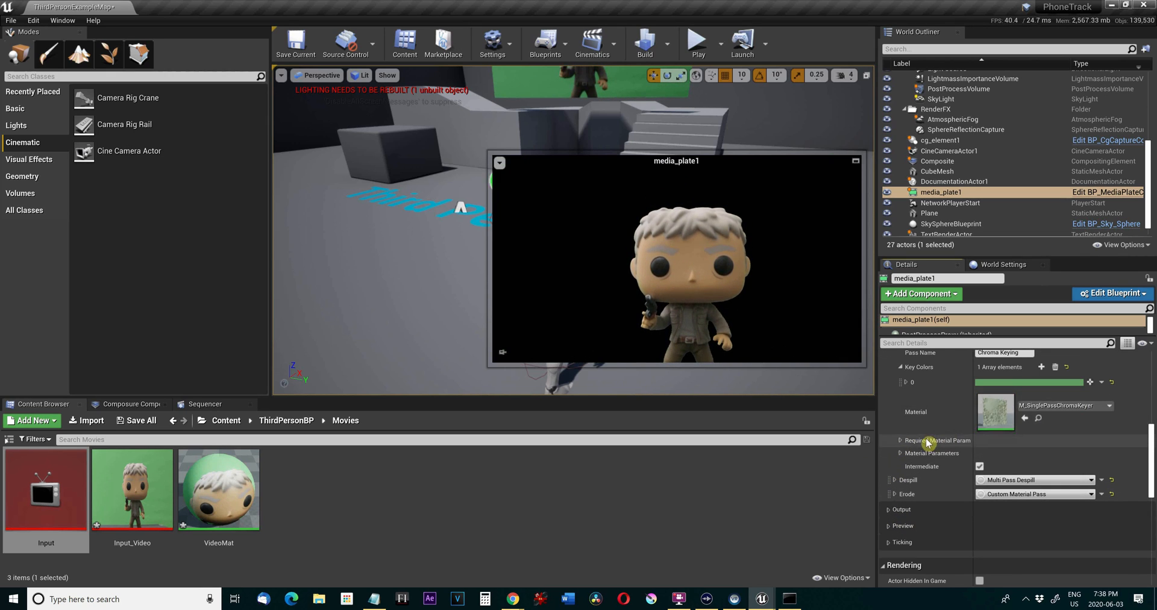
{"action": "left_click", "coordinate": [1008, 480]}
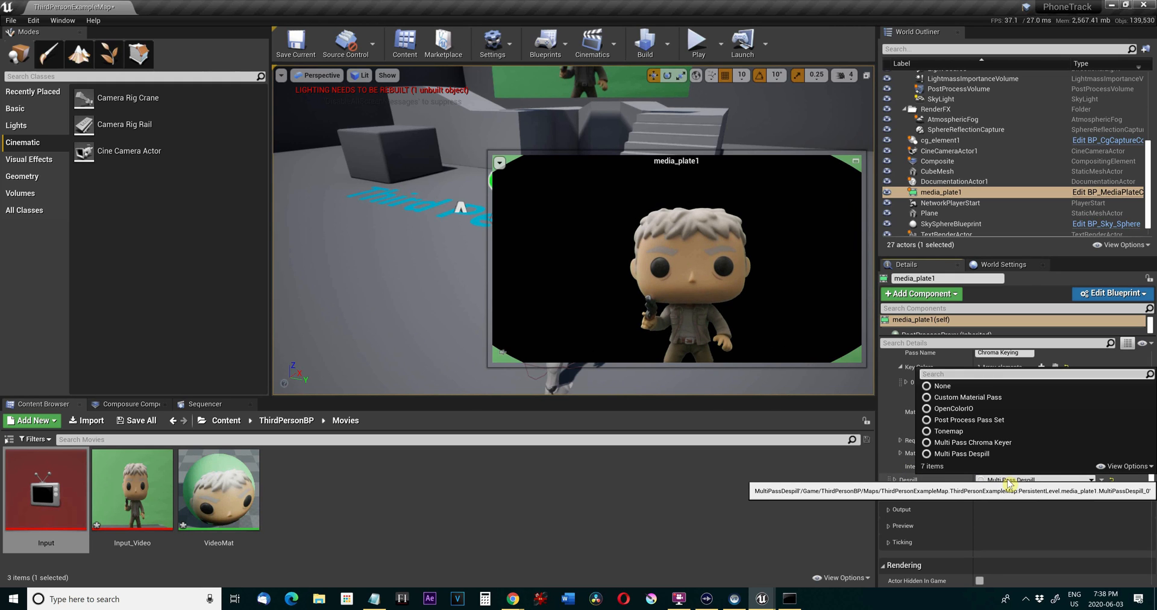
{"action": "left_click", "coordinate": [1007, 480]}
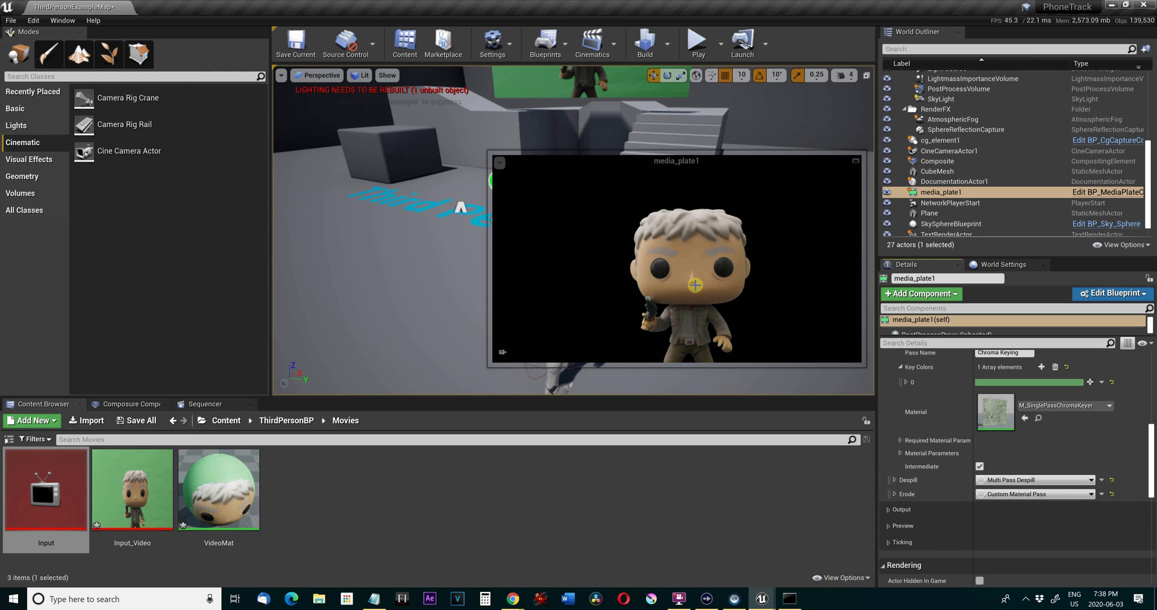
{"action": "left_click", "coordinate": [424, 476]}
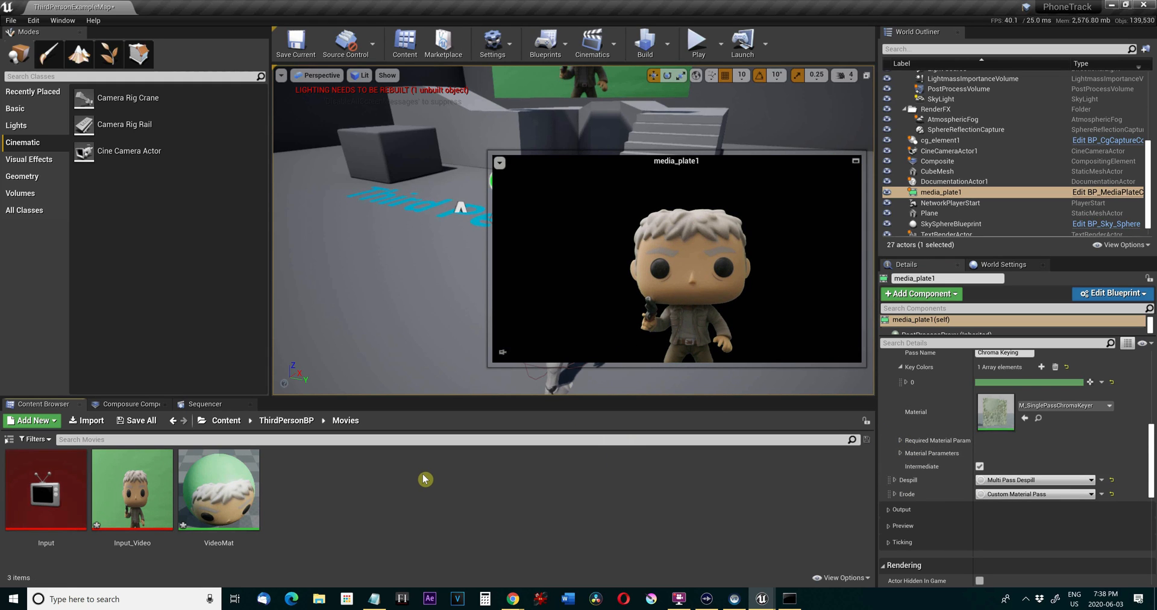
Add one transform pass to the Composite element in Composure and expand its custom material pass settings.
{"action": "left_click", "coordinate": [130, 403]}
{"action": "left_click", "coordinate": [64, 432]}
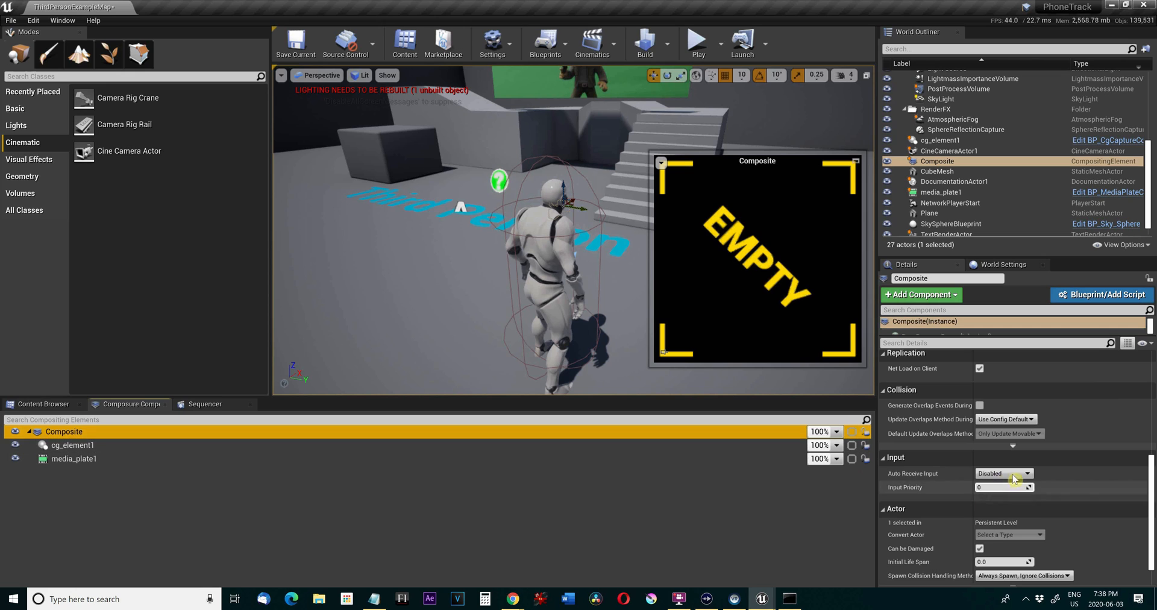
{"action": "scroll", "coordinate": [1012, 475], "scroll_direction": "up", "scroll_amount": 10}
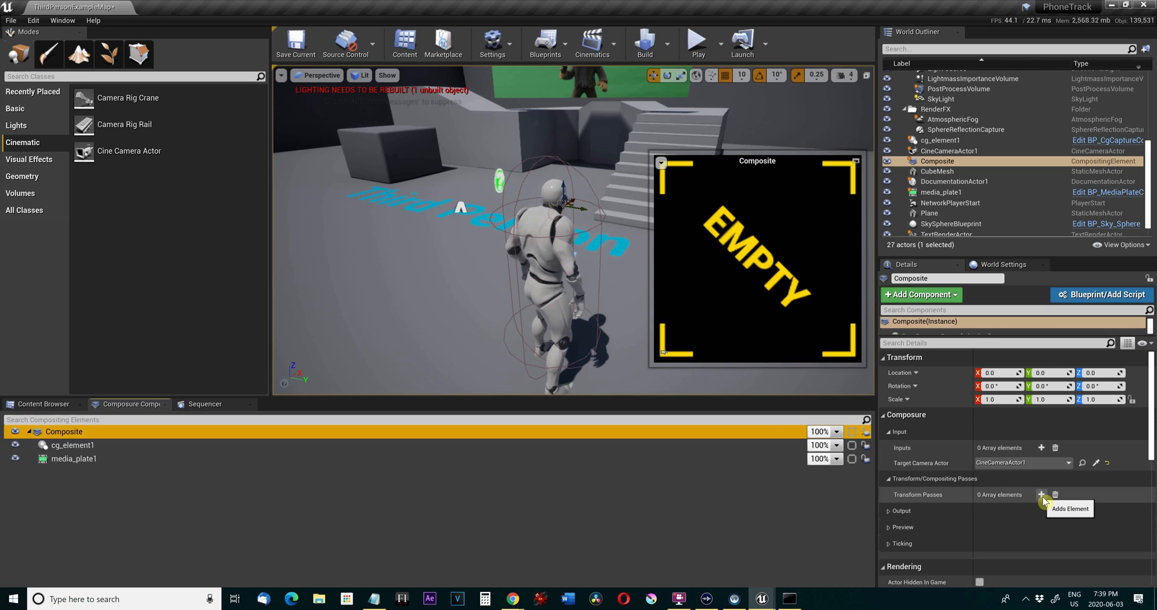
{"action": "left_click", "coordinate": [1041, 495]}
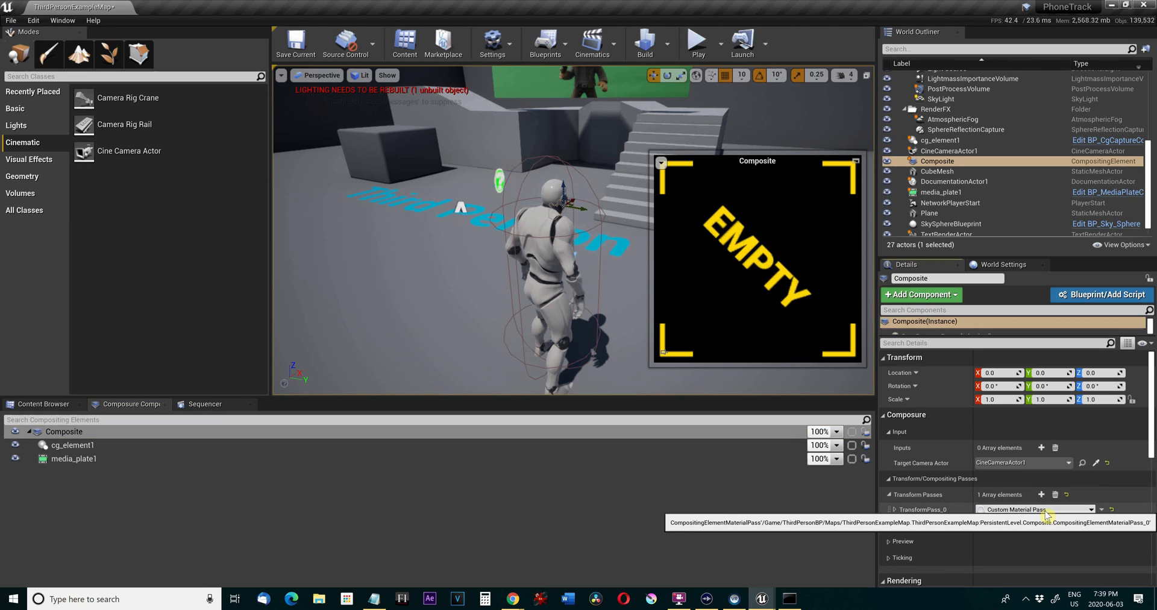
{"action": "left_click", "coordinate": [896, 509]}
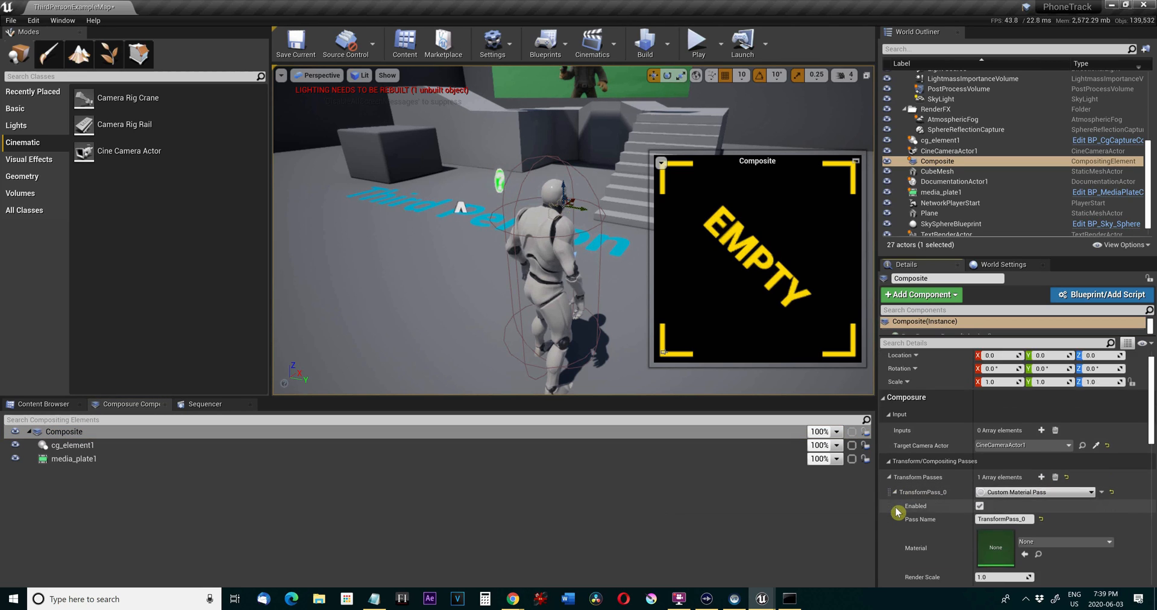
{"action": "scroll", "coordinate": [952, 521], "scroll_direction": "down", "scroll_amount": 3}
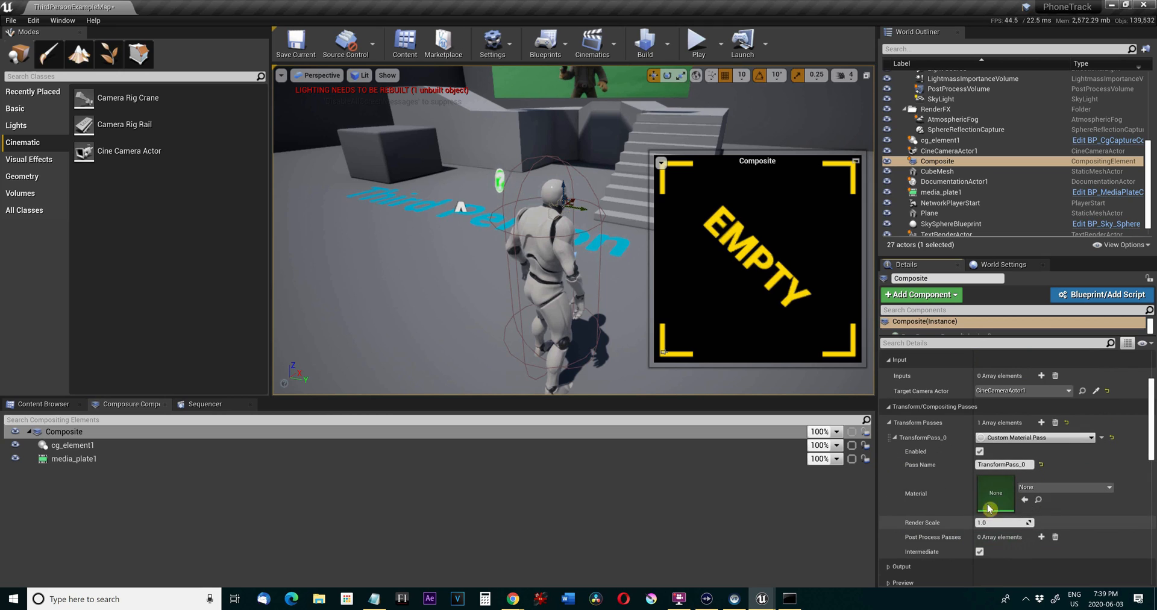
{"action": "left_click", "coordinate": [1072, 487]}
{"action": "left_click", "coordinate": [1072, 493]}
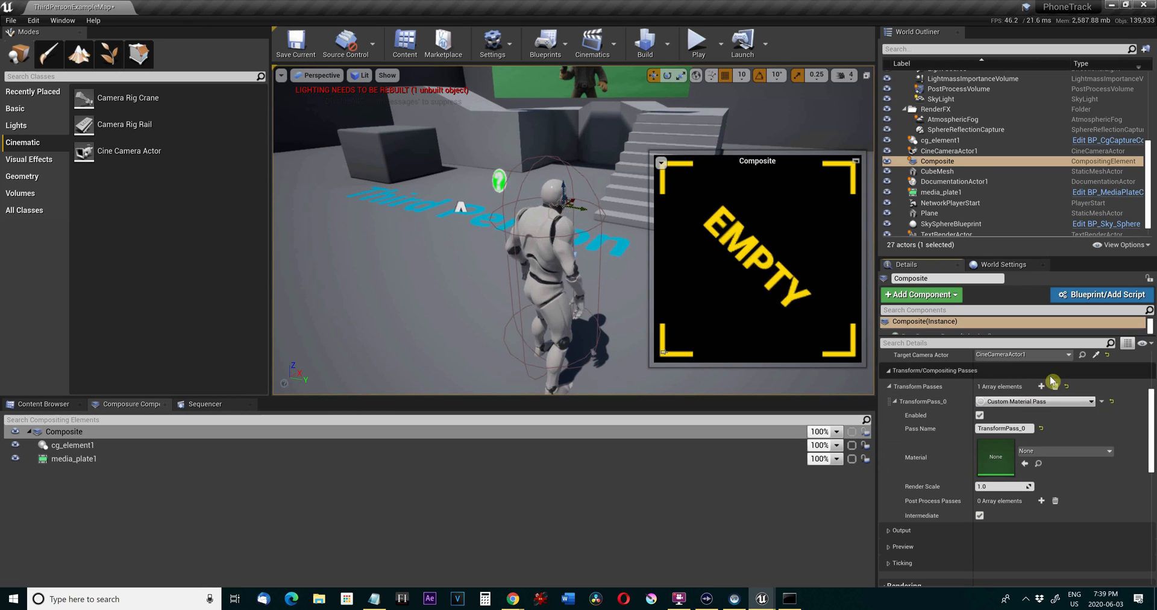
{"action": "scroll", "coordinate": [1036, 457], "scroll_direction": "down", "scroll_amount": 2}
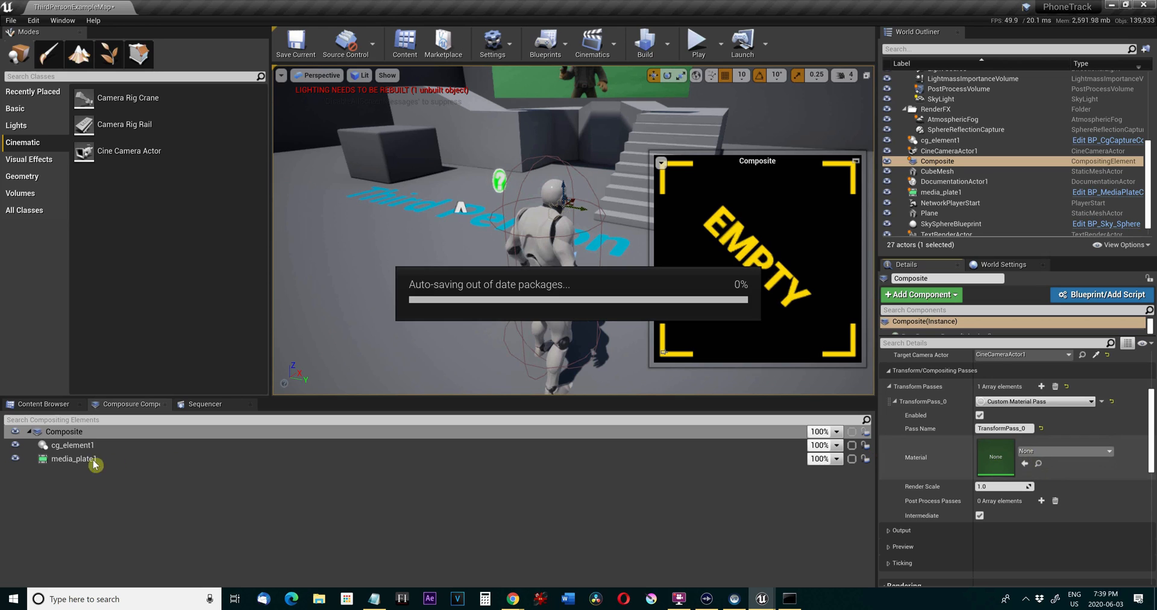
Create a new material named CompMat in the root Content folder.
{"action": "left_click", "coordinate": [44, 404]}
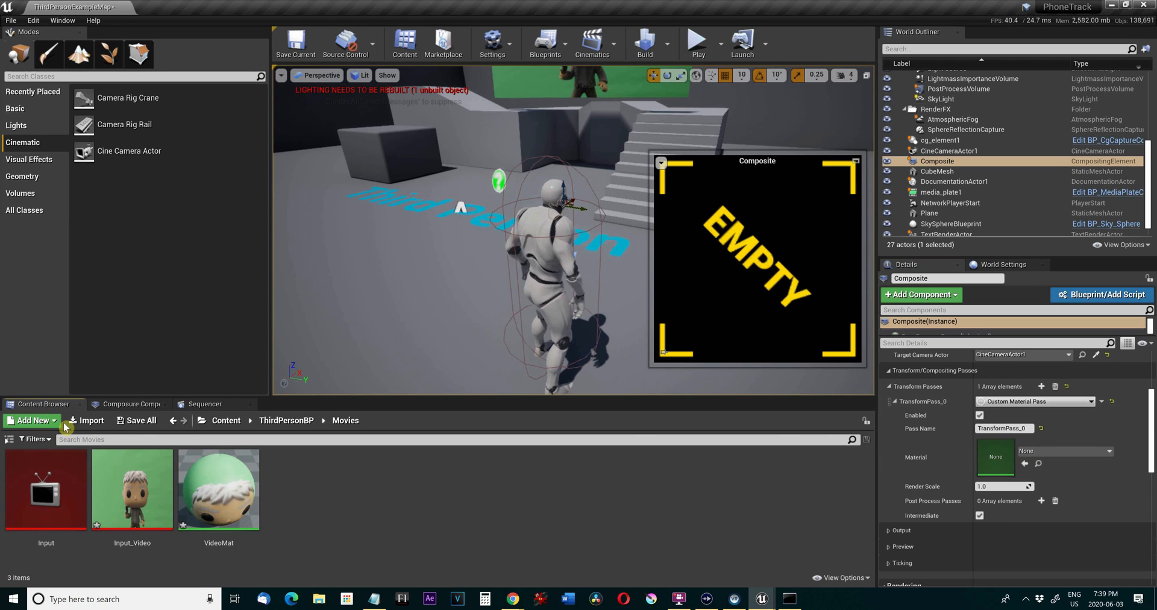
{"action": "left_click", "coordinate": [237, 424]}
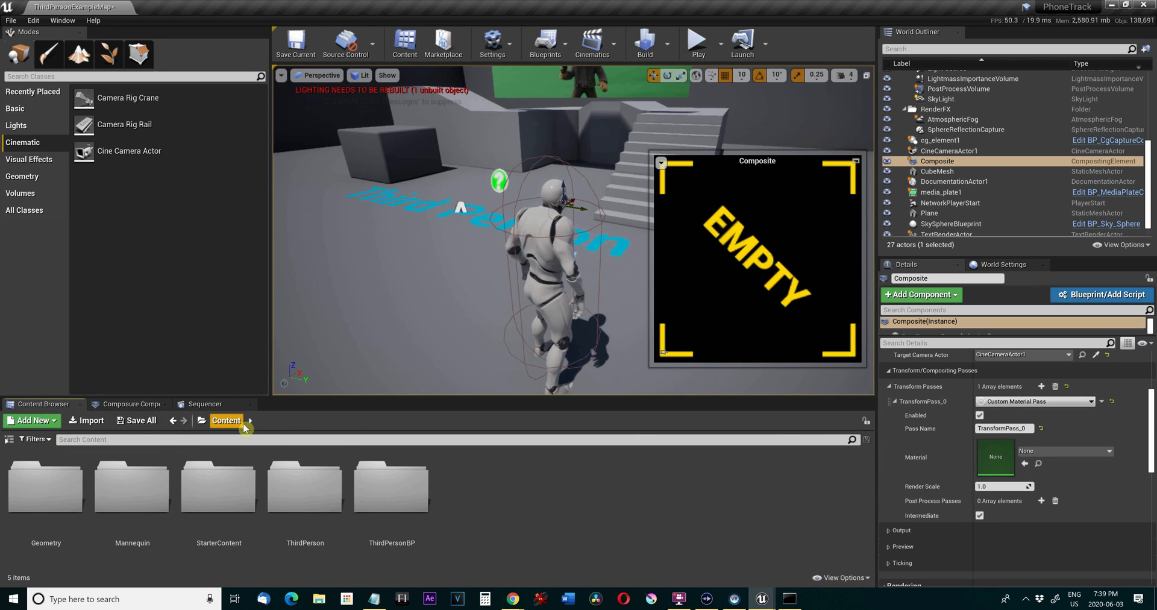
{"action": "left_click", "coordinate": [370, 479]}
{"action": "double_click", "coordinate": [387, 482]}
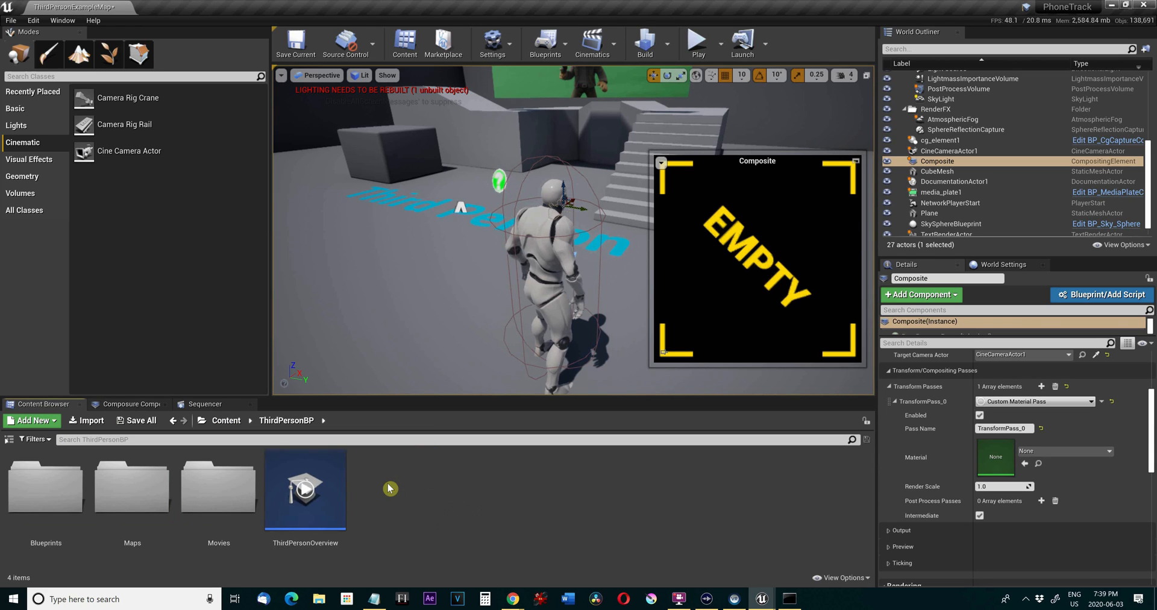
{"action": "left_click", "coordinate": [239, 423]}
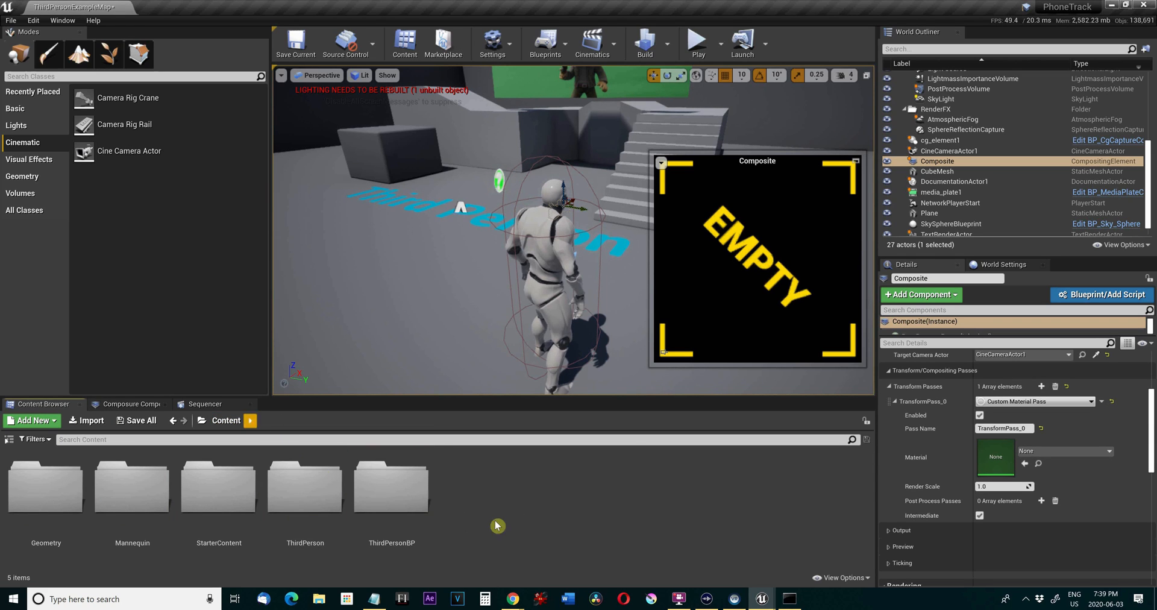
{"action": "right_click", "coordinate": [550, 501]}
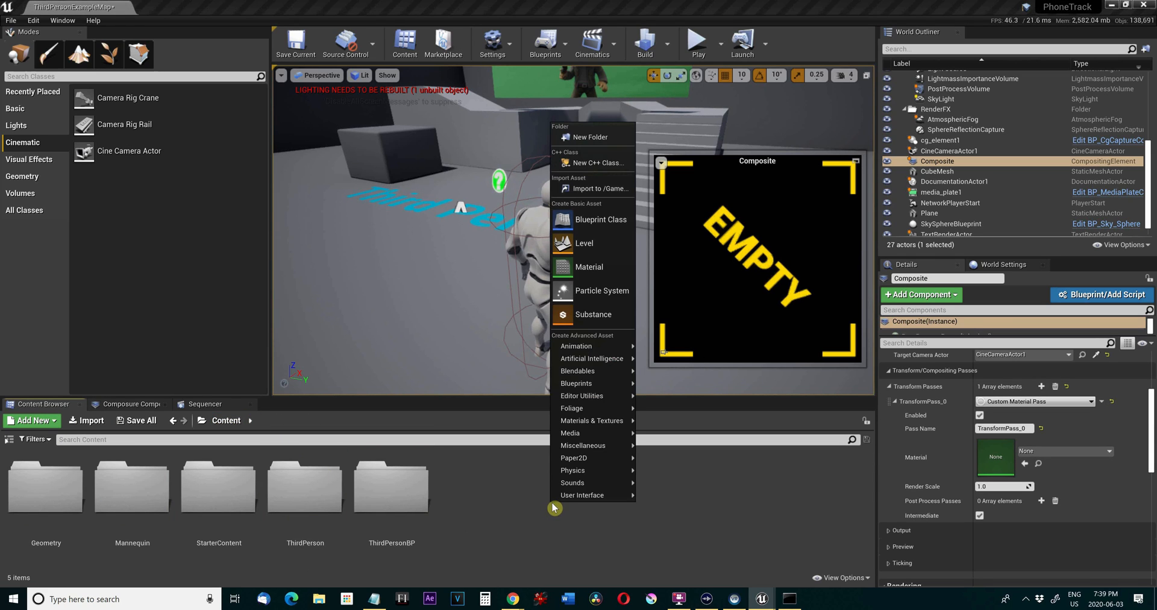
{"action": "left_click", "coordinate": [588, 266]}
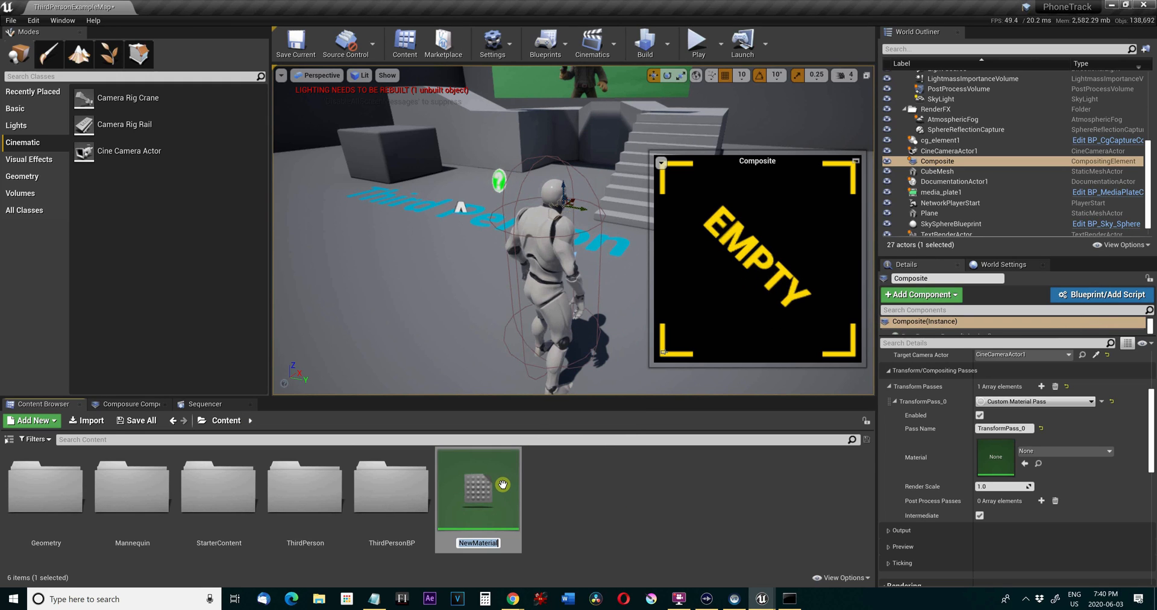
{"action": "type", "text": "CompMat"}
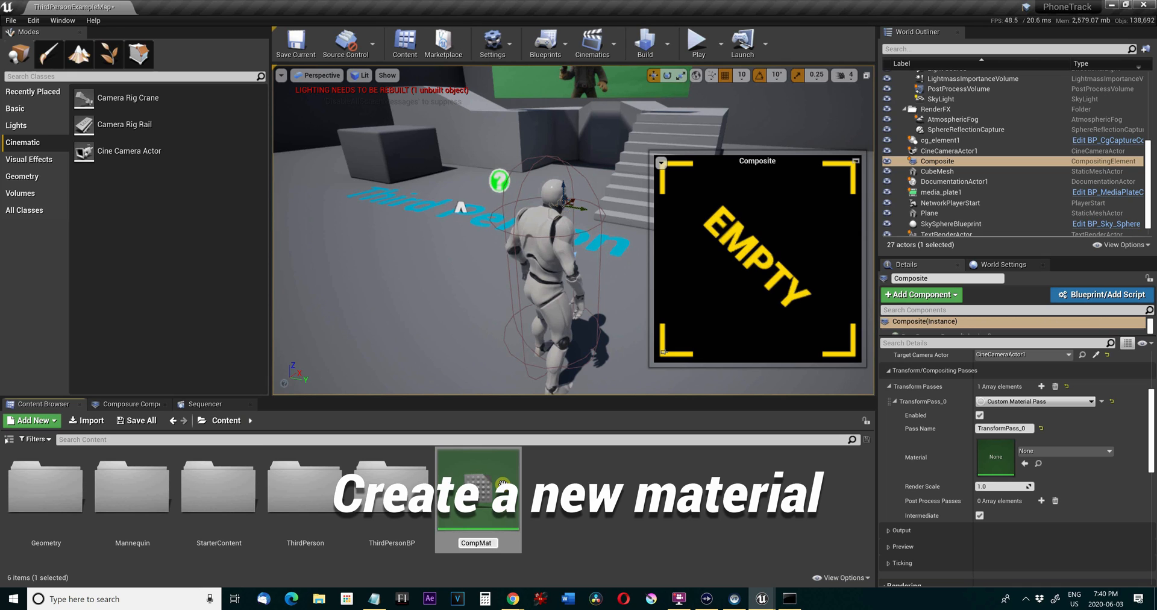
{"action": "key", "text": "Return"}
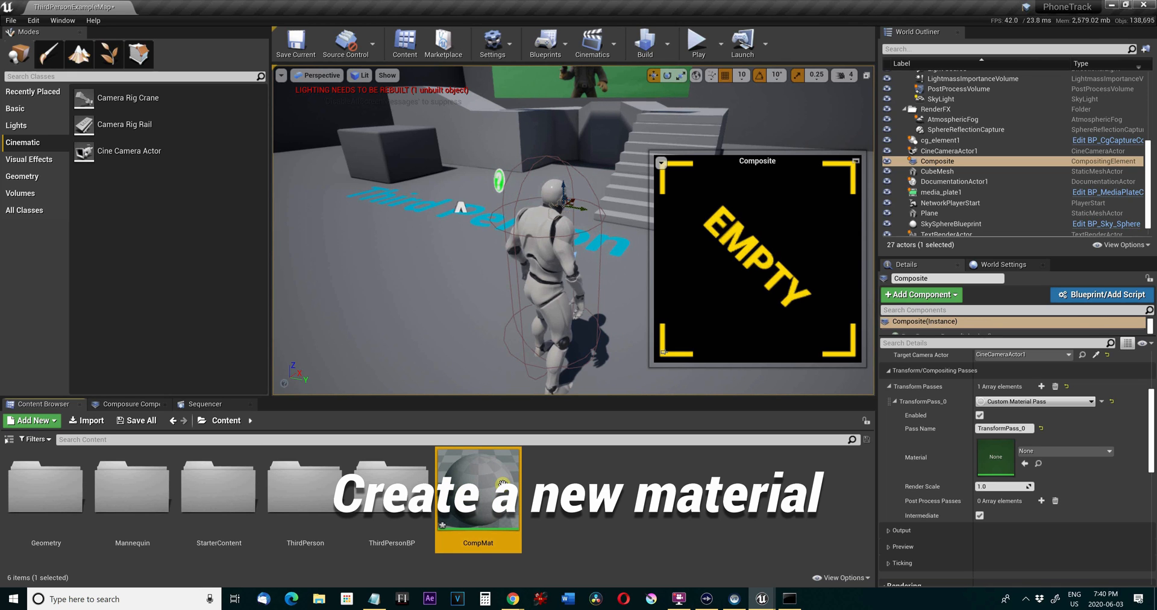
Open CompMat for editing, reposition and enlarge its editor window, and set its Material Domain to Post Process.
{"action": "double_click", "coordinate": [502, 483]}
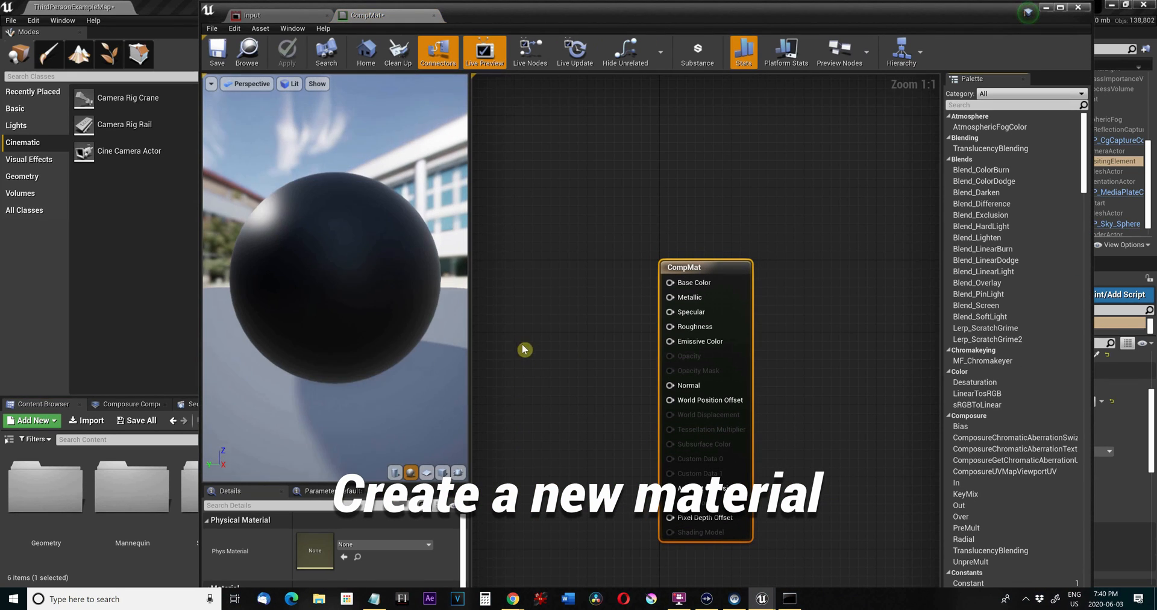
{"action": "scroll", "coordinate": [610, 303], "scroll_direction": "down", "scroll_amount": 3}
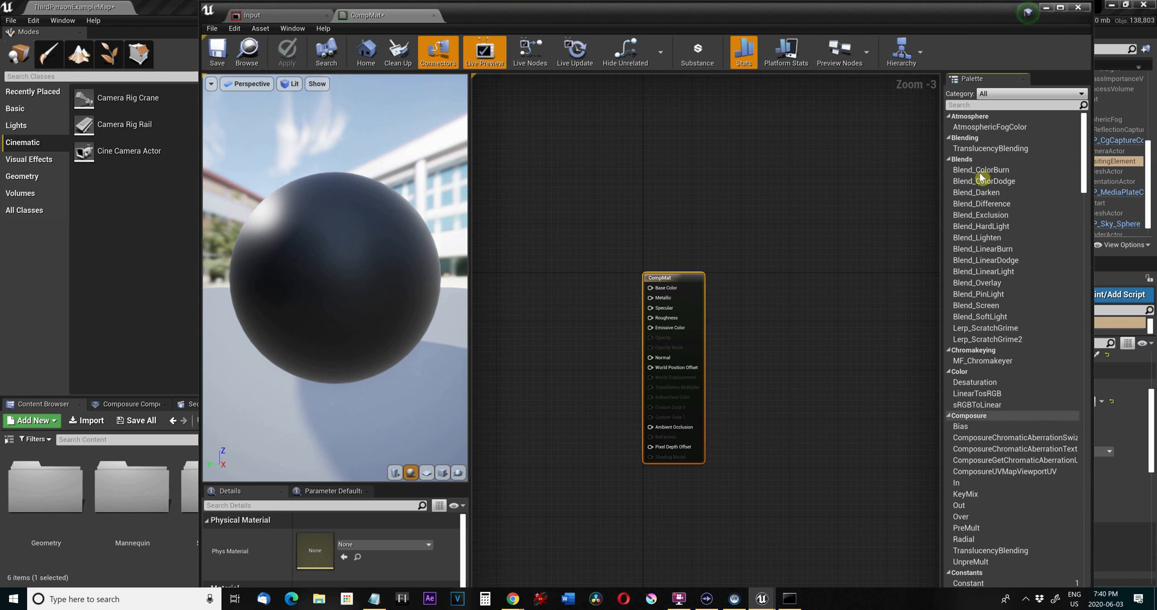
{"action": "left_click_drag", "start_coordinate": [974, 17], "coordinate": [974, 227]}
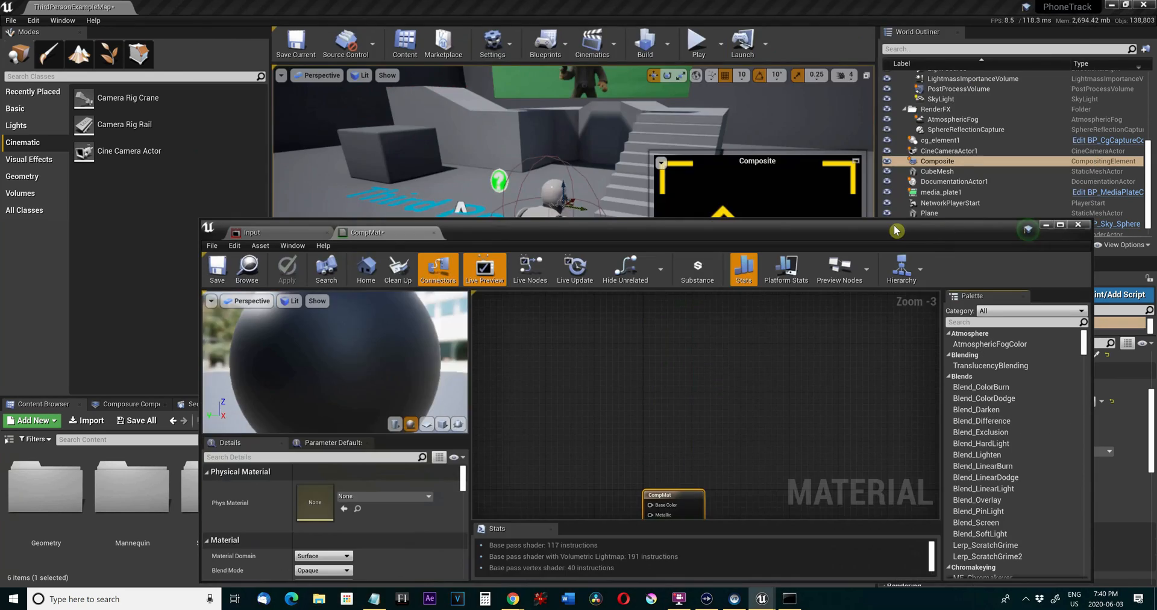
{"action": "left_click_drag", "start_coordinate": [895, 236], "coordinate": [854, 80]}
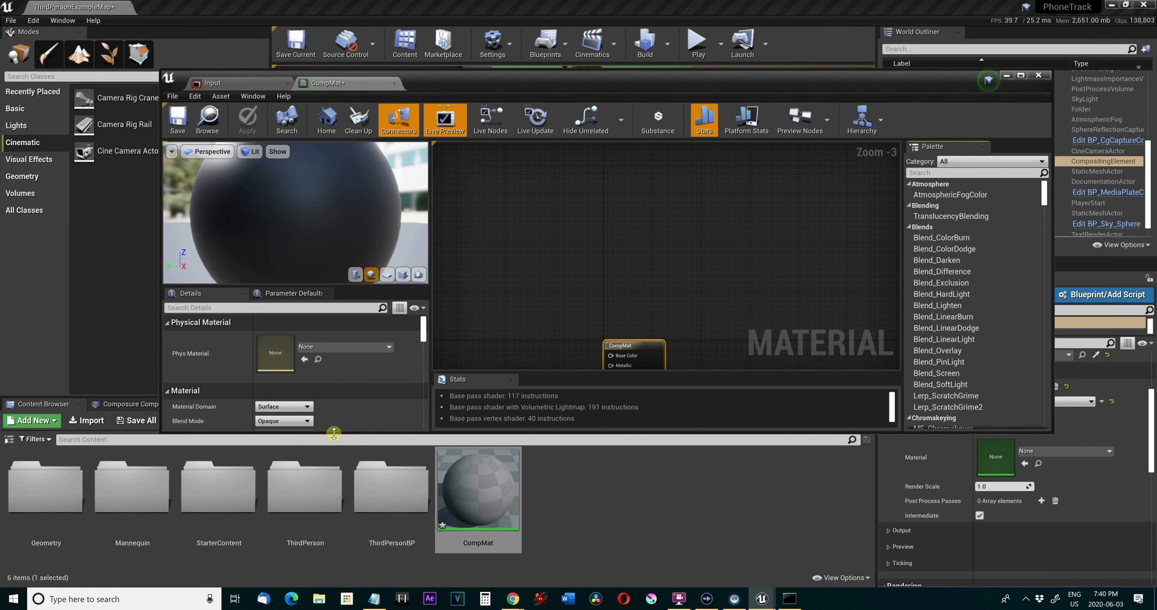
{"action": "left_click_drag", "start_coordinate": [335, 432], "coordinate": [337, 525]}
{"action": "scroll", "coordinate": [361, 450], "scroll_direction": "down", "scroll_amount": 2}
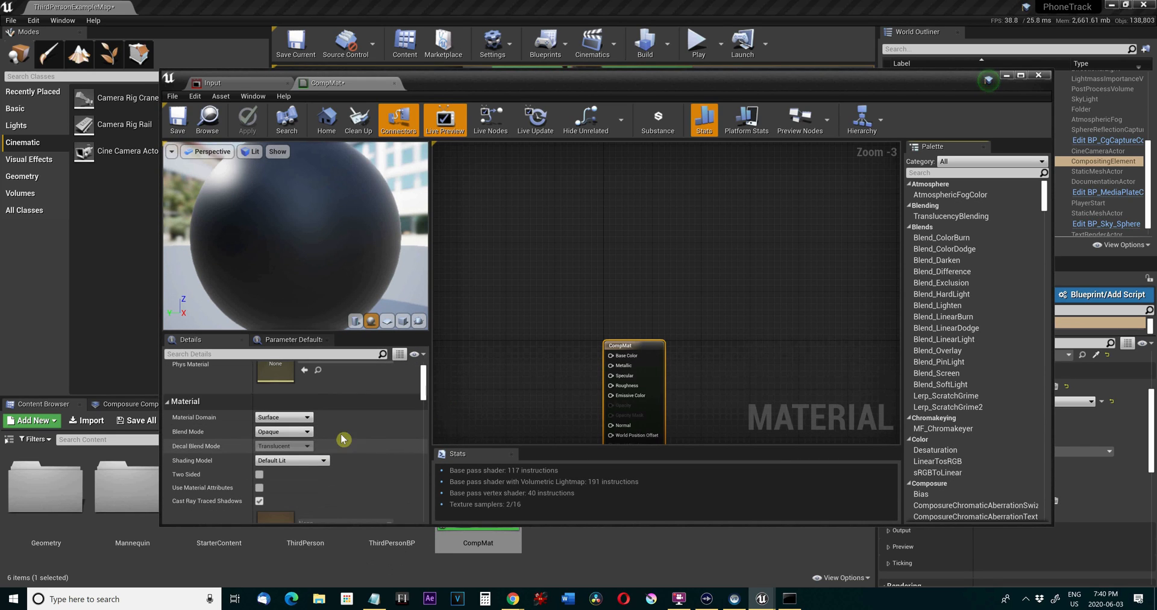
{"action": "left_click", "coordinate": [299, 418]}
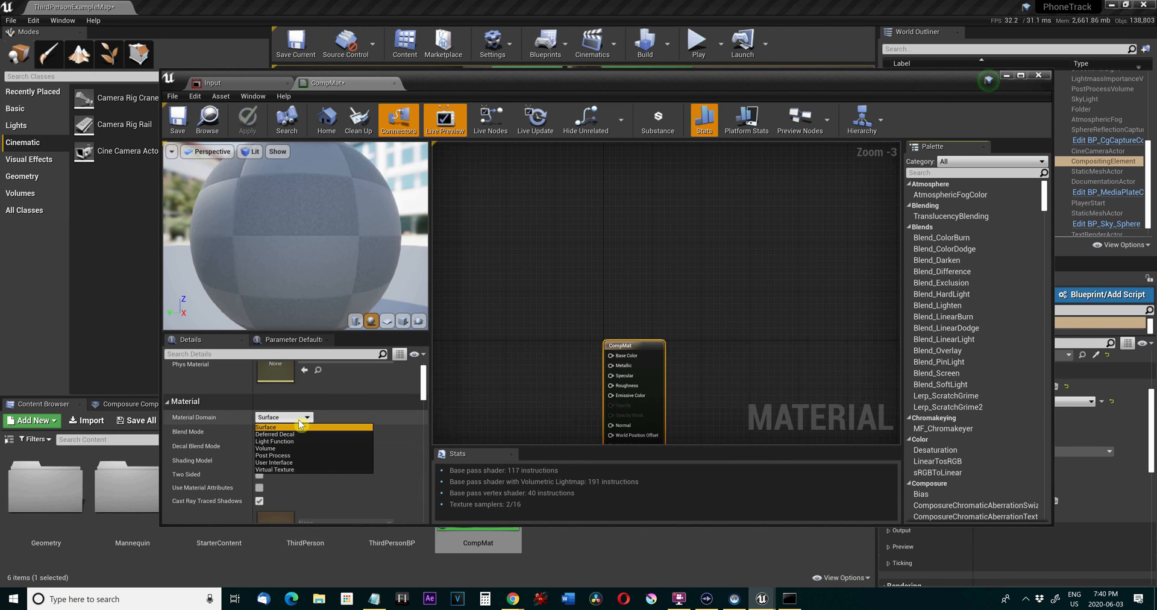
{"action": "left_click", "coordinate": [289, 456]}
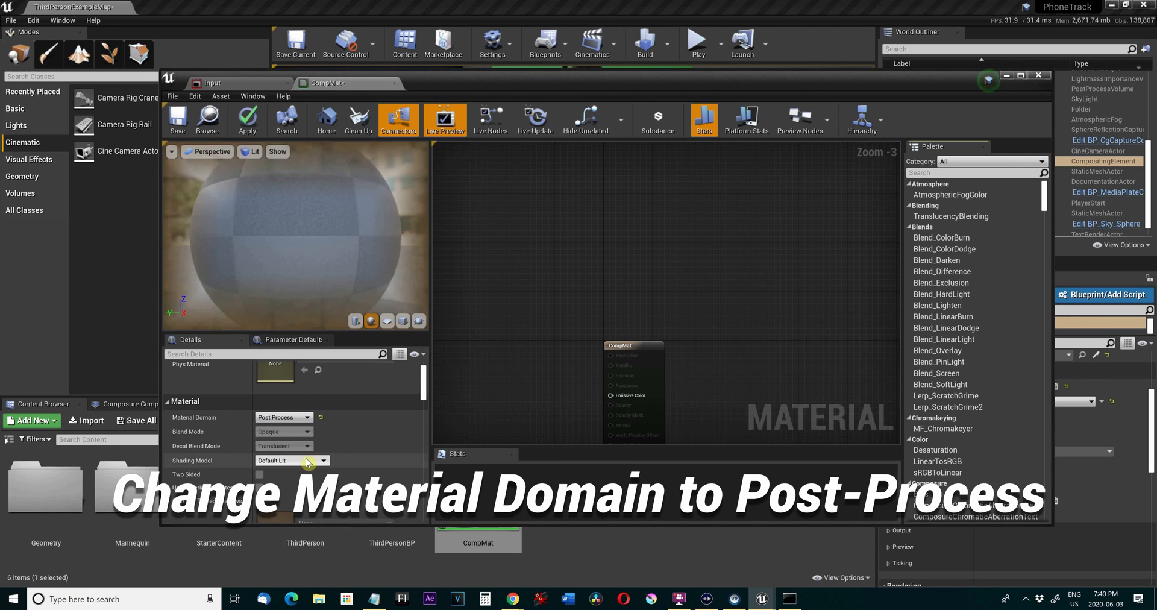
Move the CompMat result node higher in the graph and enable Output Alpha for the material.
{"action": "left_click_drag", "start_coordinate": [628, 344], "coordinate": [713, 209]}
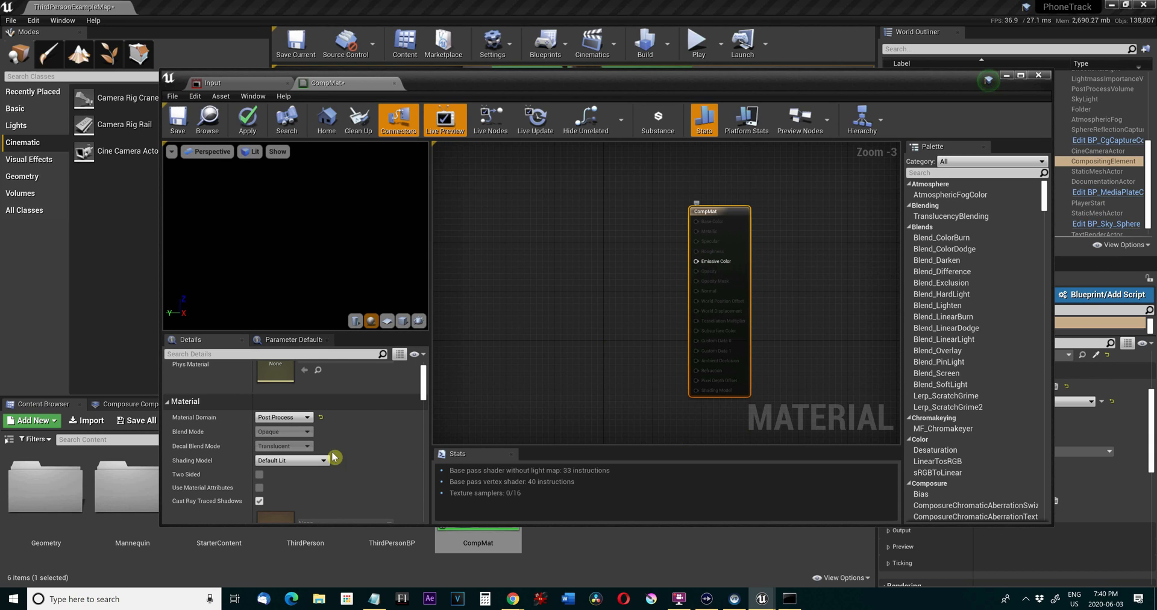
{"action": "scroll", "coordinate": [327, 486], "scroll_direction": "down", "scroll_amount": 1}
{"action": "scroll", "coordinate": [327, 485], "scroll_direction": "down", "scroll_amount": 2}
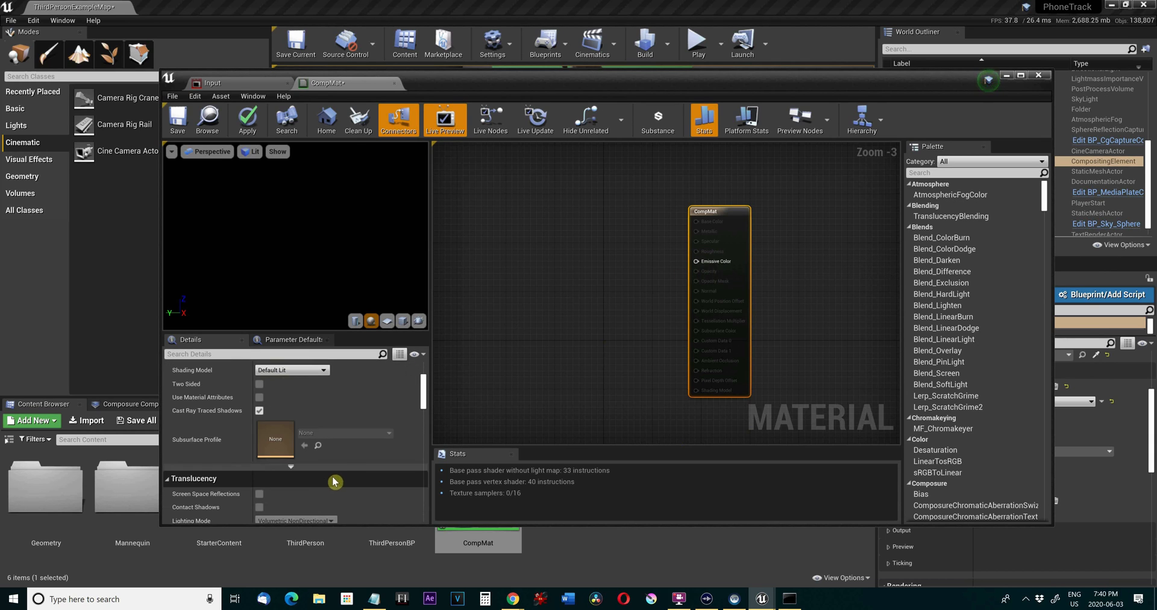
{"action": "left_click", "coordinate": [321, 354]}
{"action": "type", "text": "opa"}
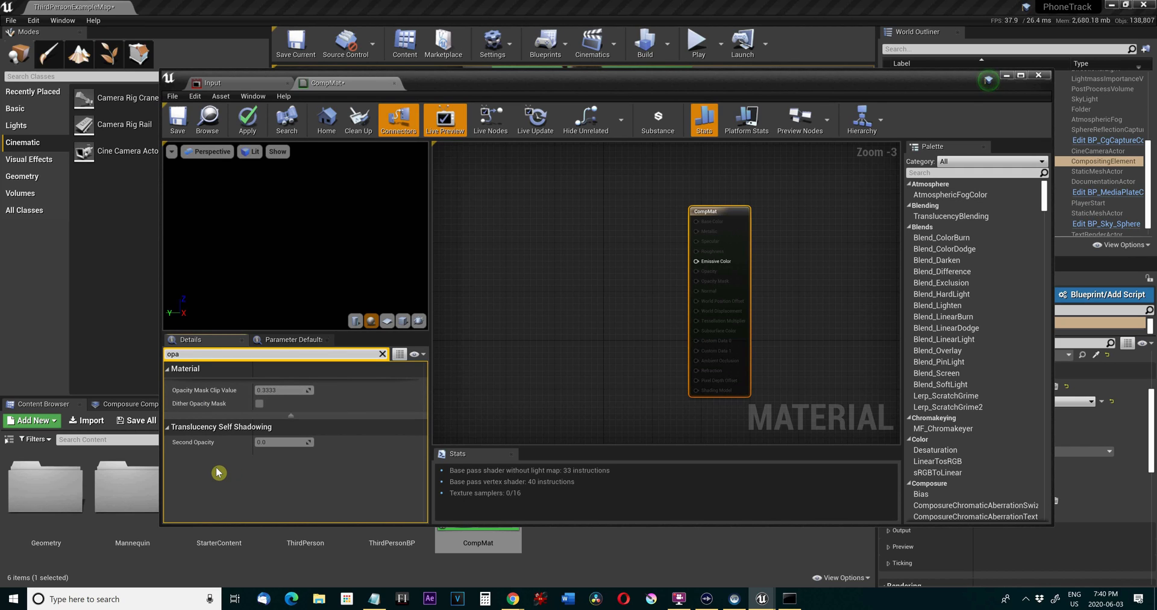
{"action": "key", "text": "BackSpace"}
{"action": "key", "text": "BackSpace"}
{"action": "key", "text": "BackSpace"}
{"action": "type", "text": "alp"}
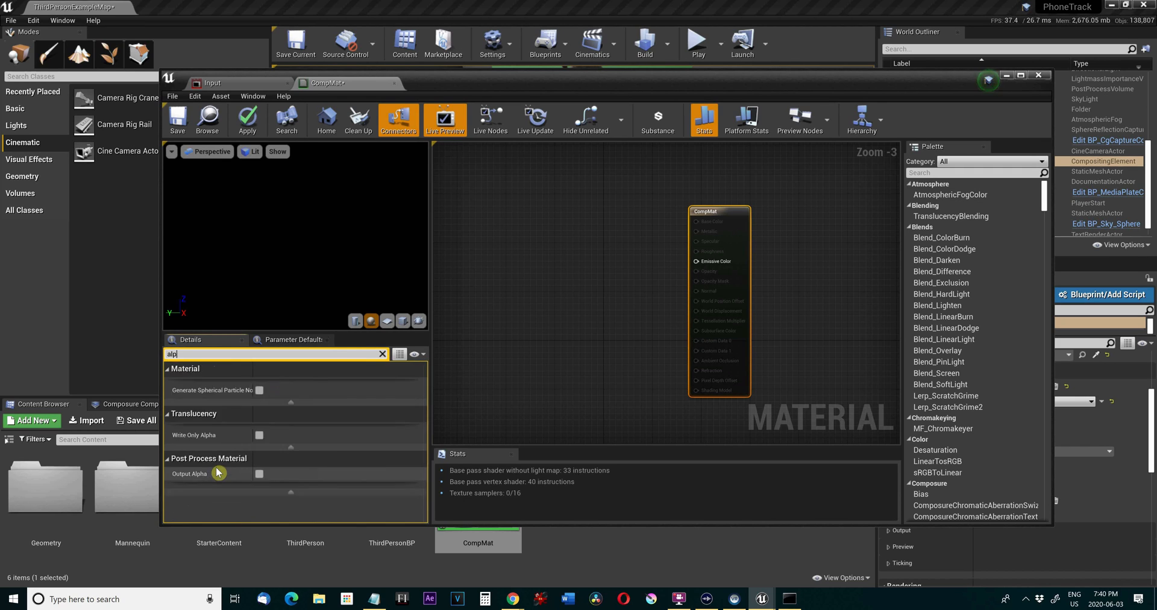
{"action": "type", "text": "ha"}
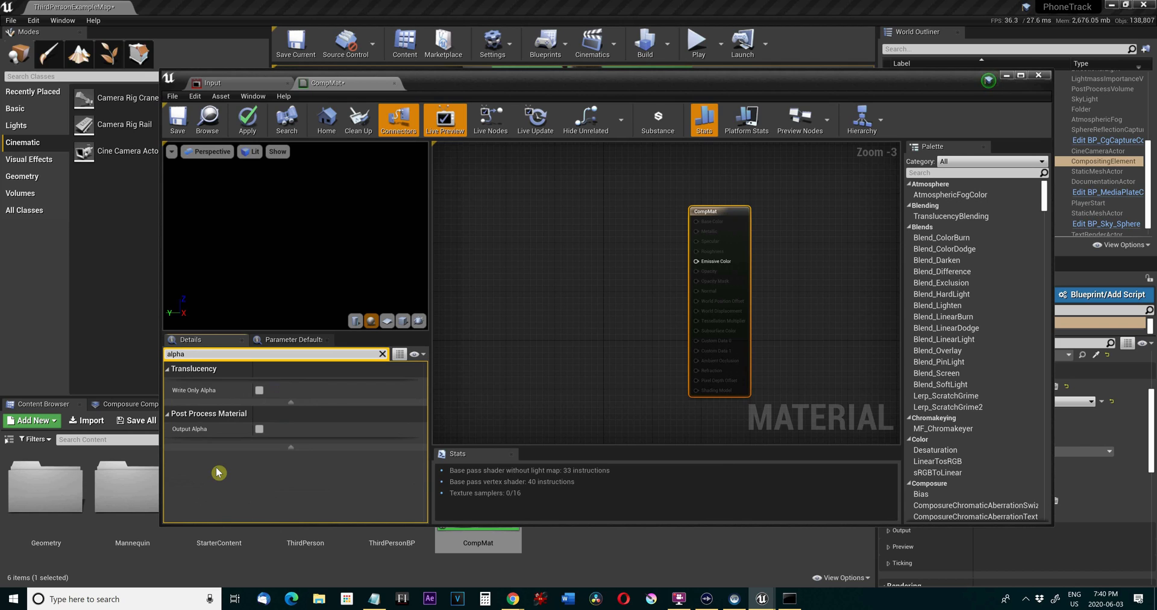
{"action": "left_click", "coordinate": [259, 429]}
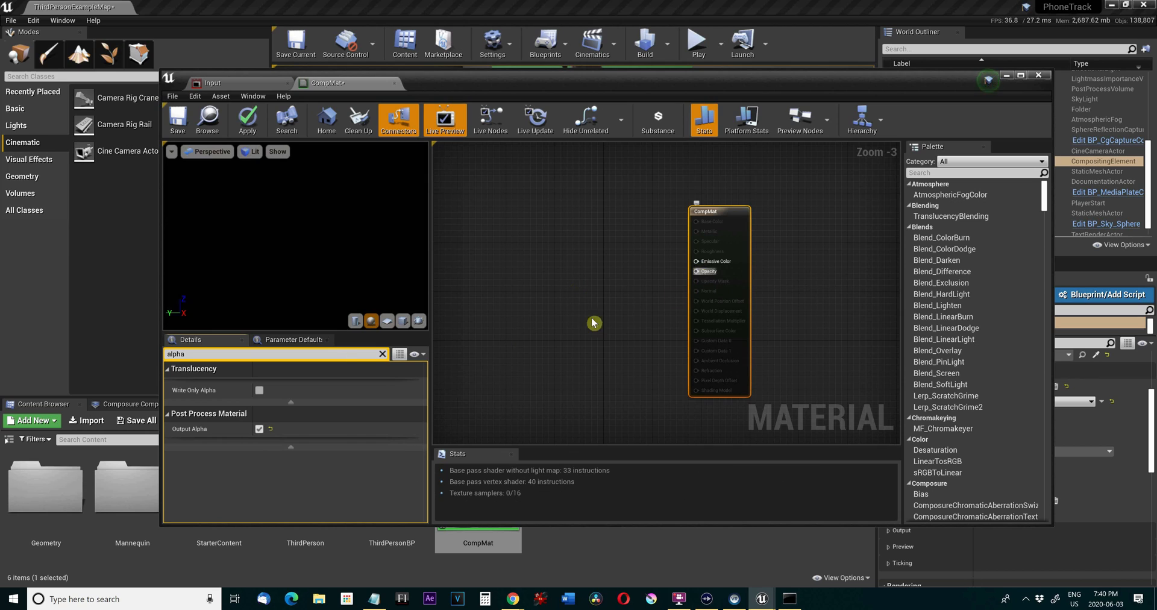
Add a TextureSampleParameter2D node to the material graph, ahead of the CompMat result node.
{"action": "left_click", "coordinate": [565, 271]}
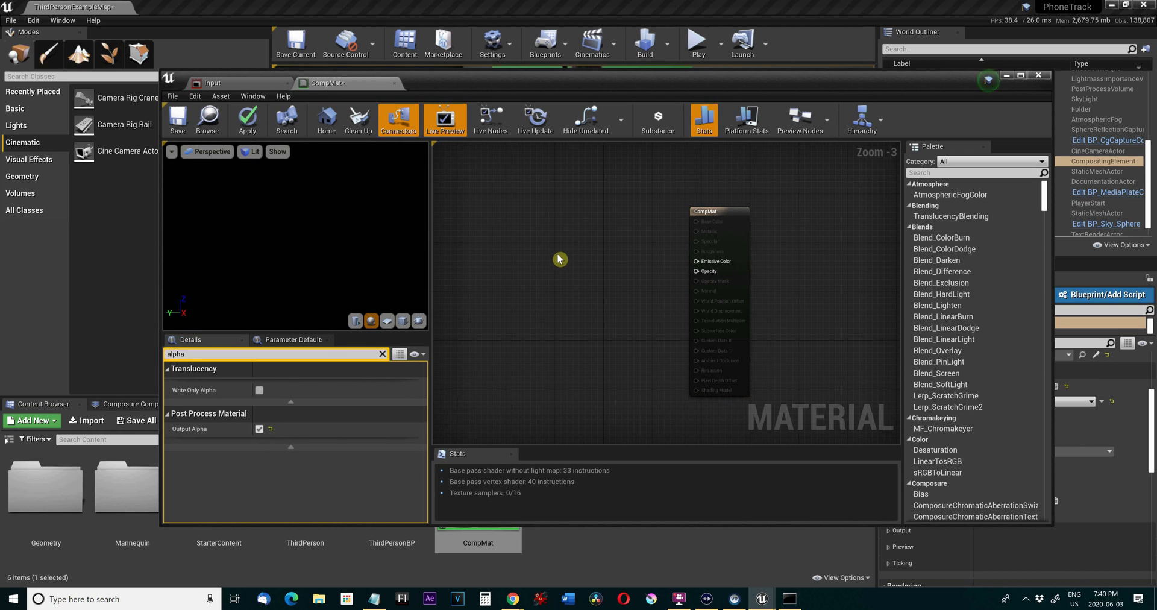
{"action": "right_click", "coordinate": [505, 218]}
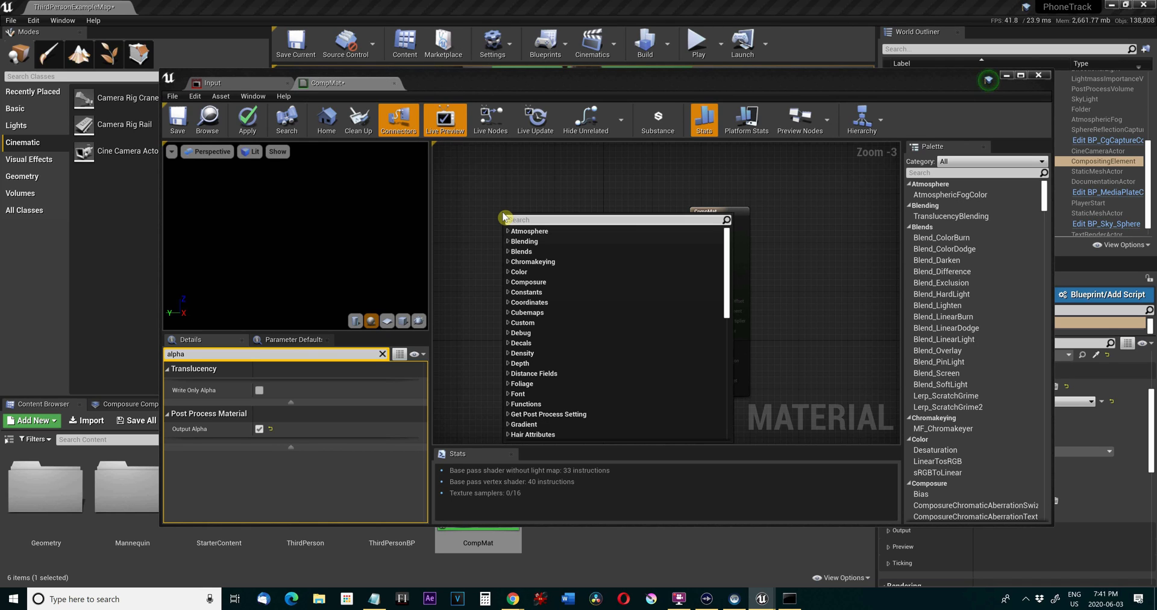
{"action": "left_click", "coordinate": [491, 230]}
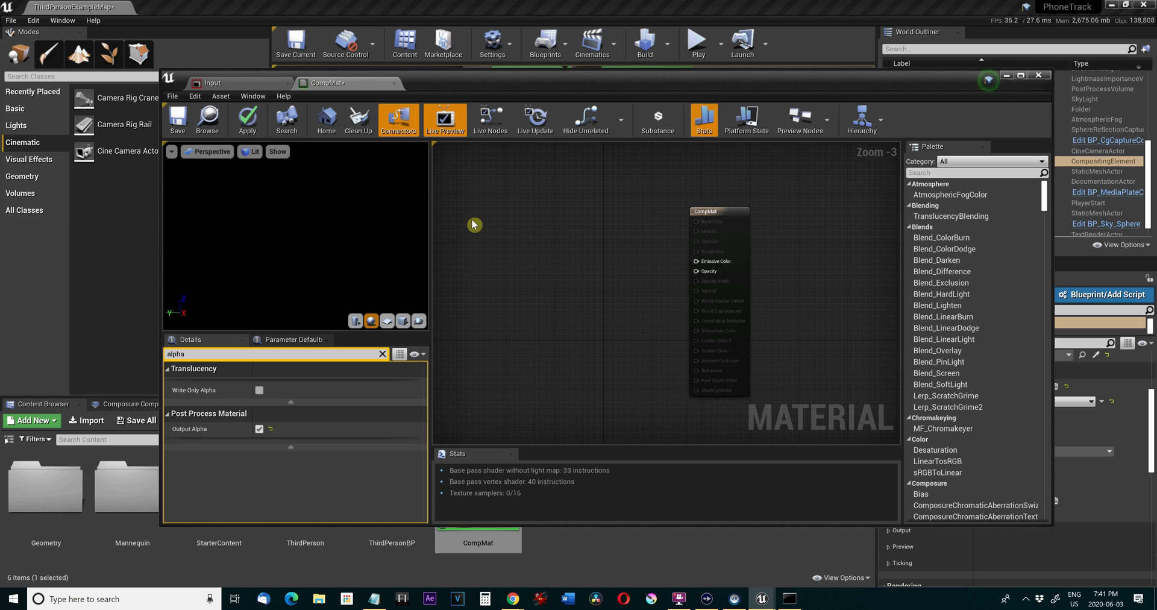
{"action": "right_click", "coordinate": [480, 213]}
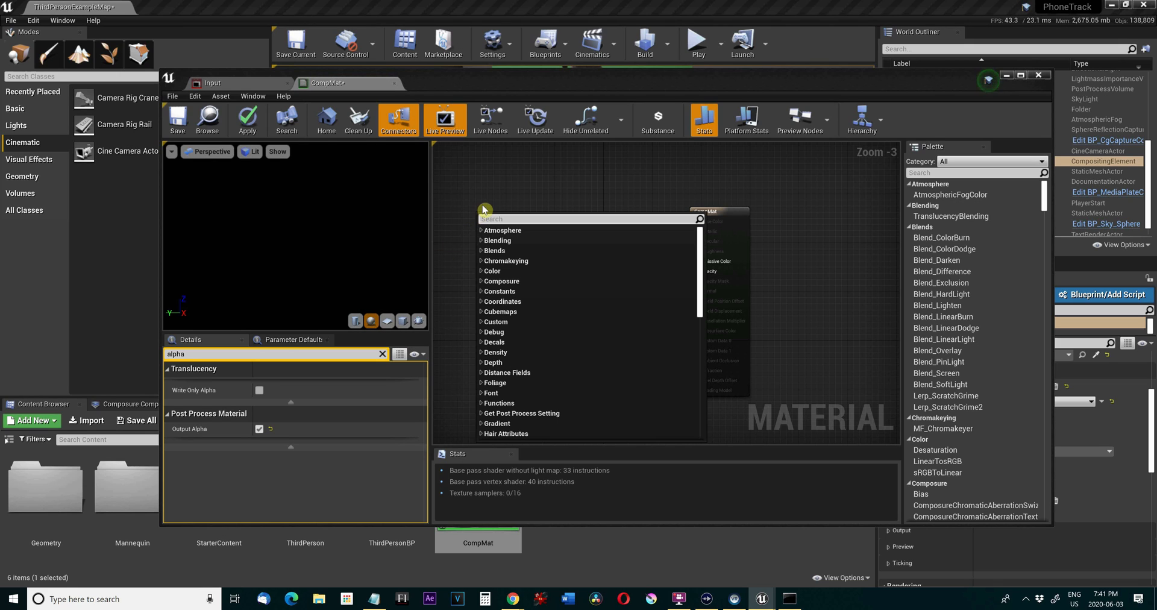
{"action": "type", "text": "p"}
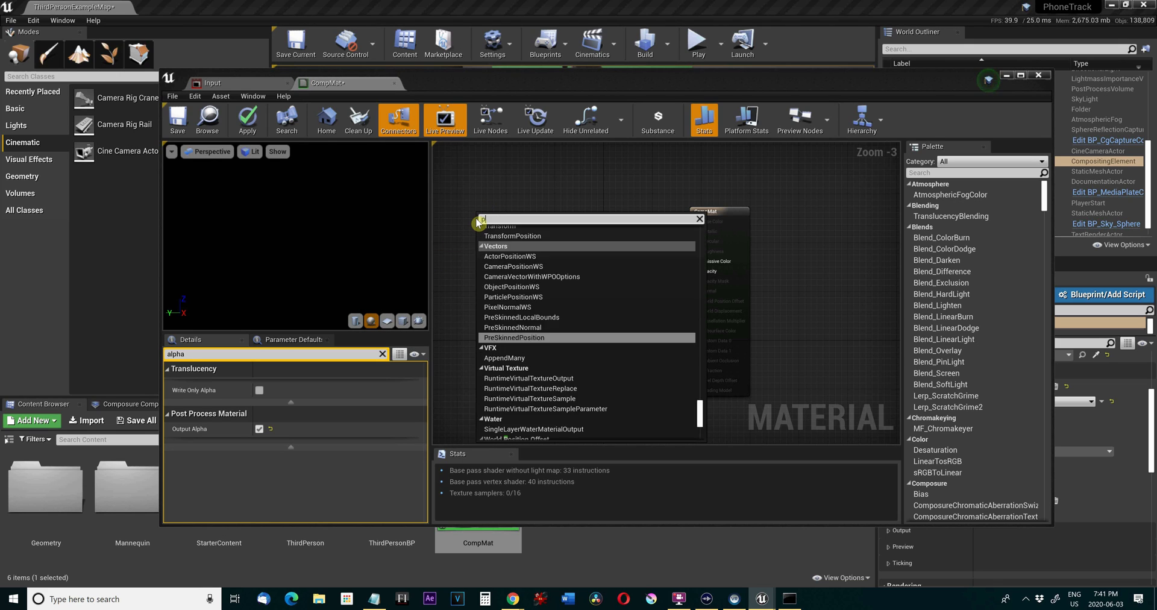
{"action": "type", "text": "aram 2d"}
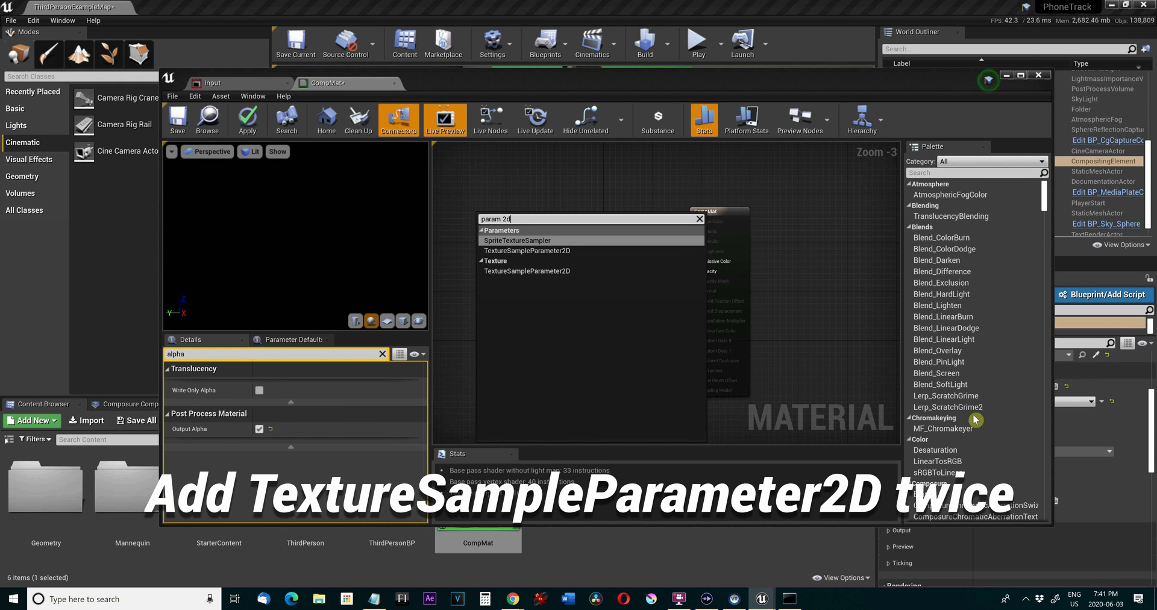
{"action": "left_click", "coordinate": [630, 250]}
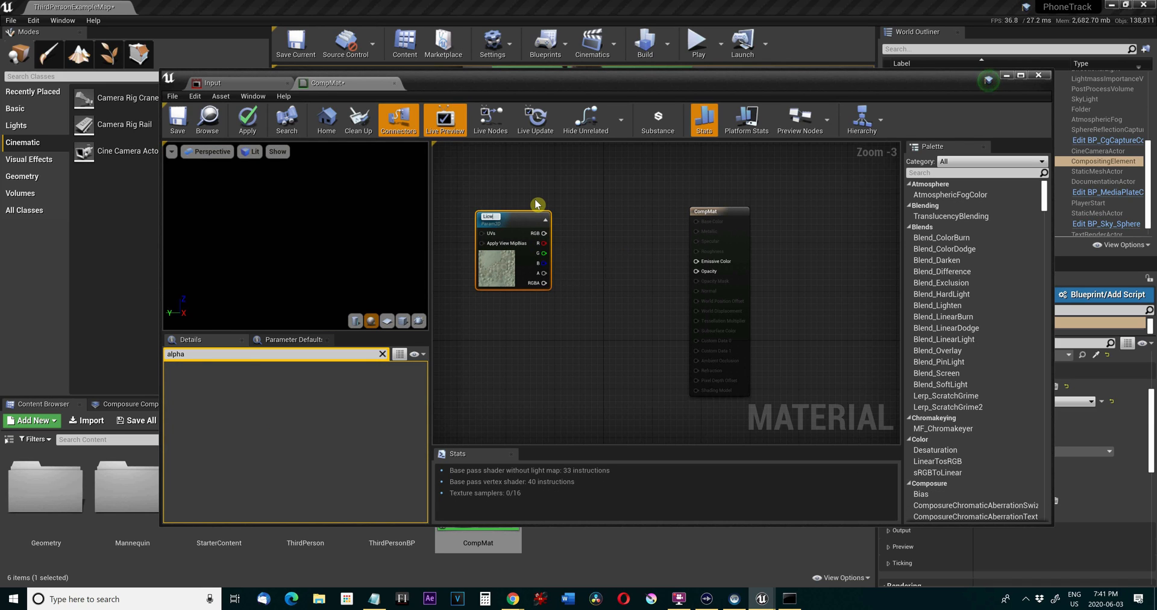
Name the texture parameter Live, and add a second TextureSampleParameter2D node named CGElement, placed below it.
{"action": "key", "text": "Return"}
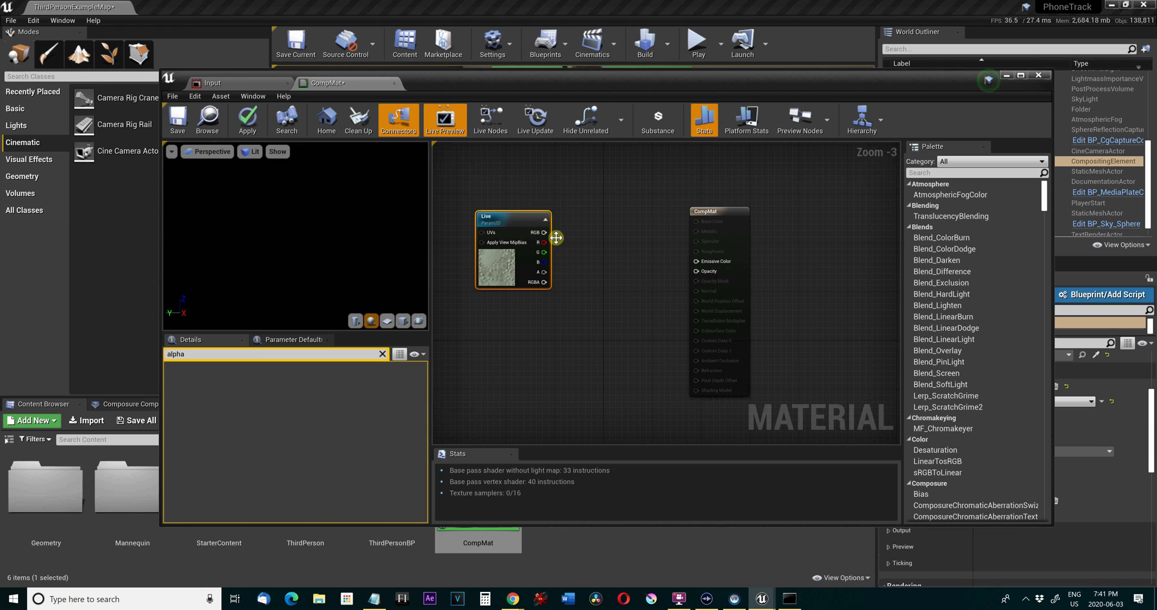
{"action": "right_click", "coordinate": [575, 264]}
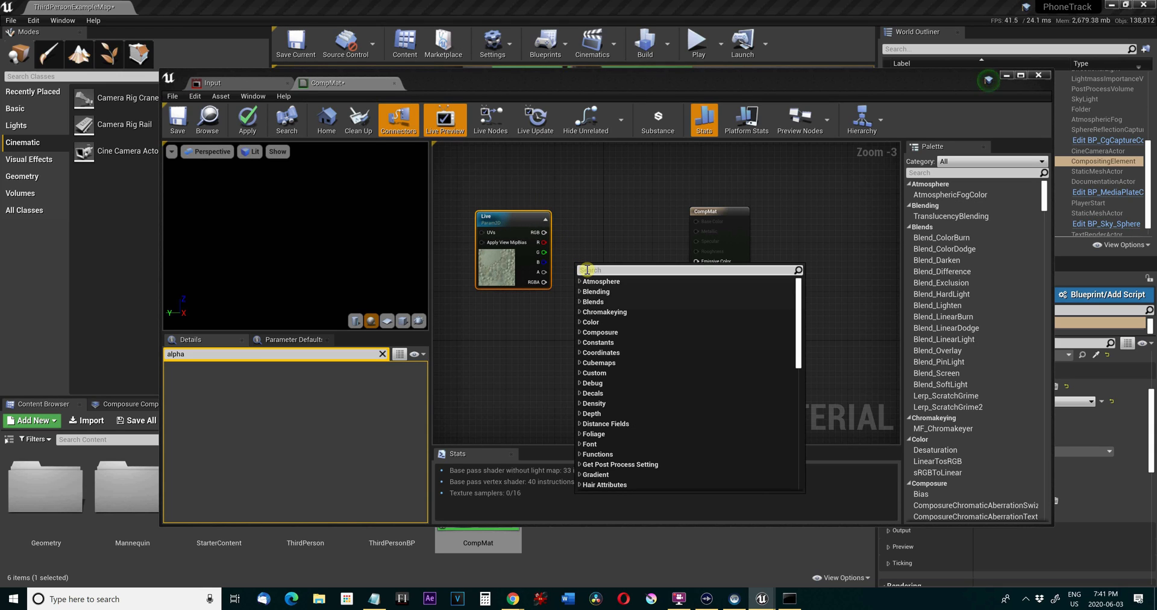
{"action": "type", "text": "2d para"}
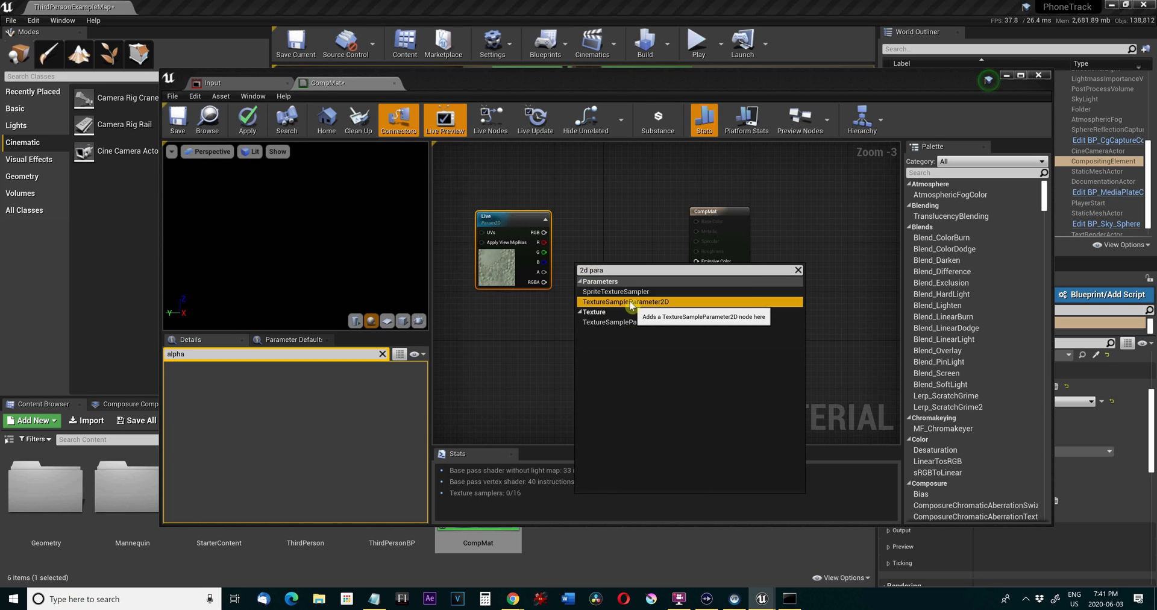
{"action": "left_click", "coordinate": [603, 302]}
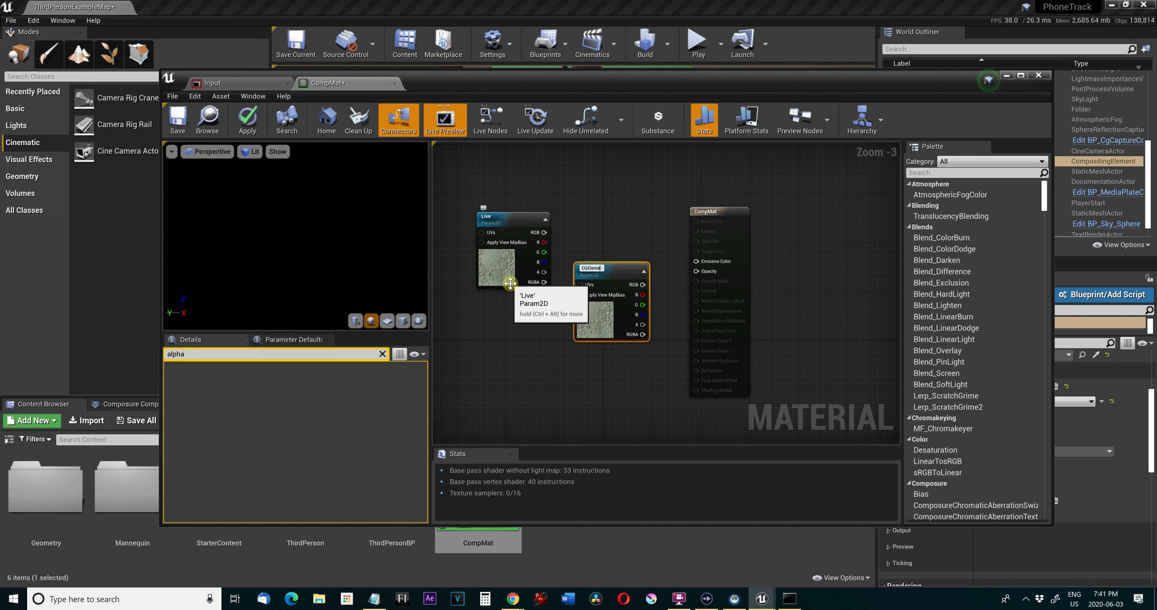
{"action": "type", "text": "CGElement"}
{"action": "key", "text": "Return"}
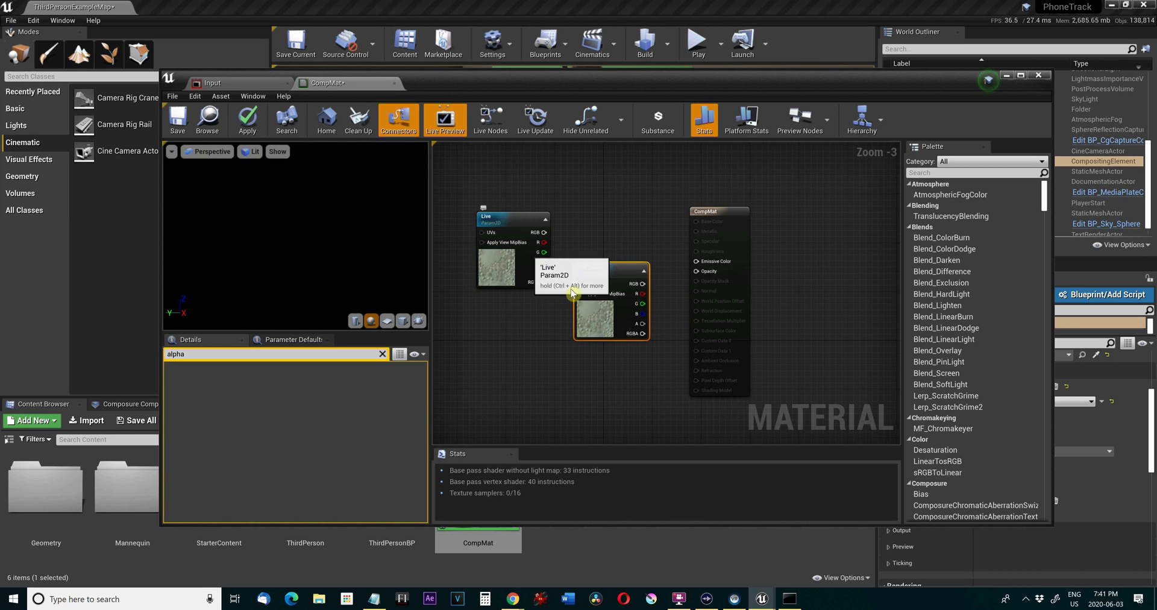
{"action": "left_click_drag", "start_coordinate": [591, 307], "coordinate": [497, 390]}
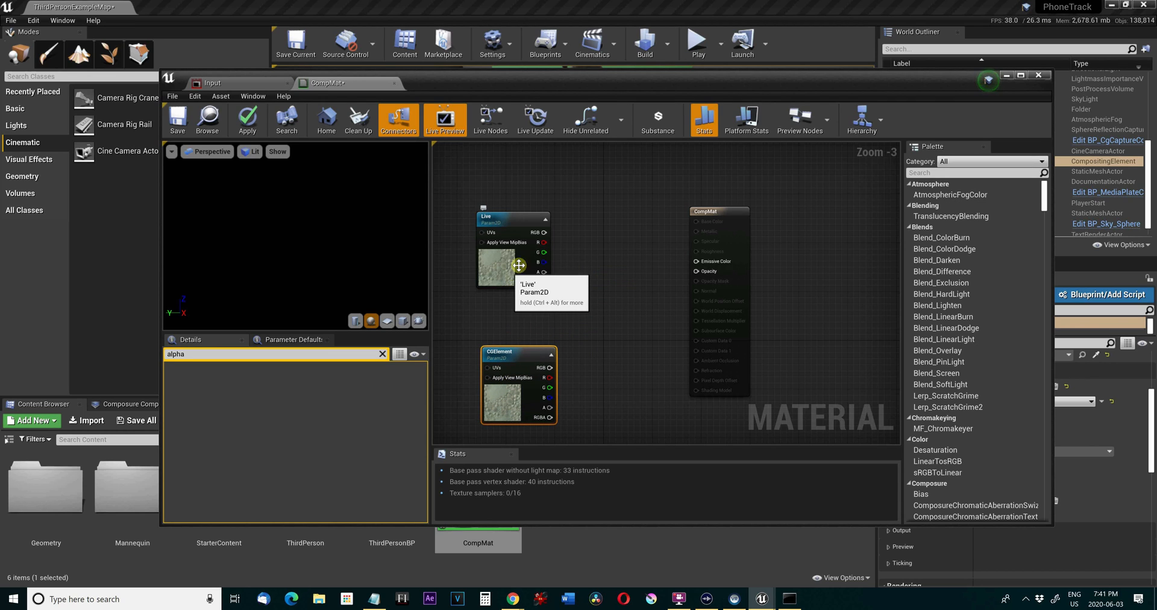
Add a Composure Over node and place it between the Live texture node and the CompMat result node.
{"action": "left_click_drag", "start_coordinate": [544, 281], "coordinate": [590, 290]}
{"action": "left_click", "coordinate": [617, 263]}
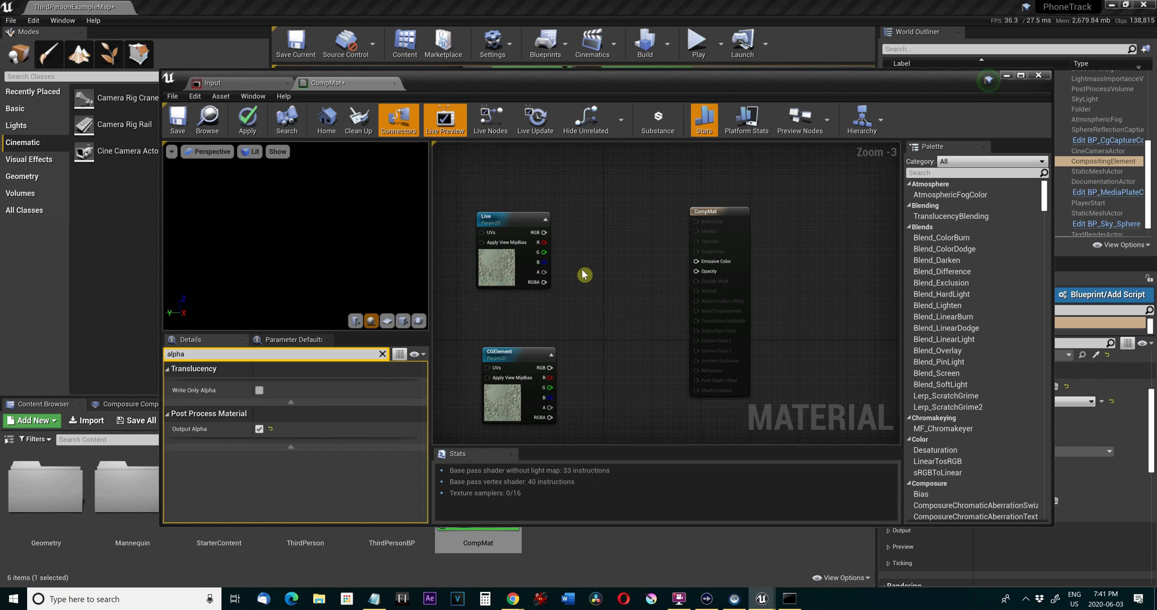
{"action": "right_click", "coordinate": [572, 239]}
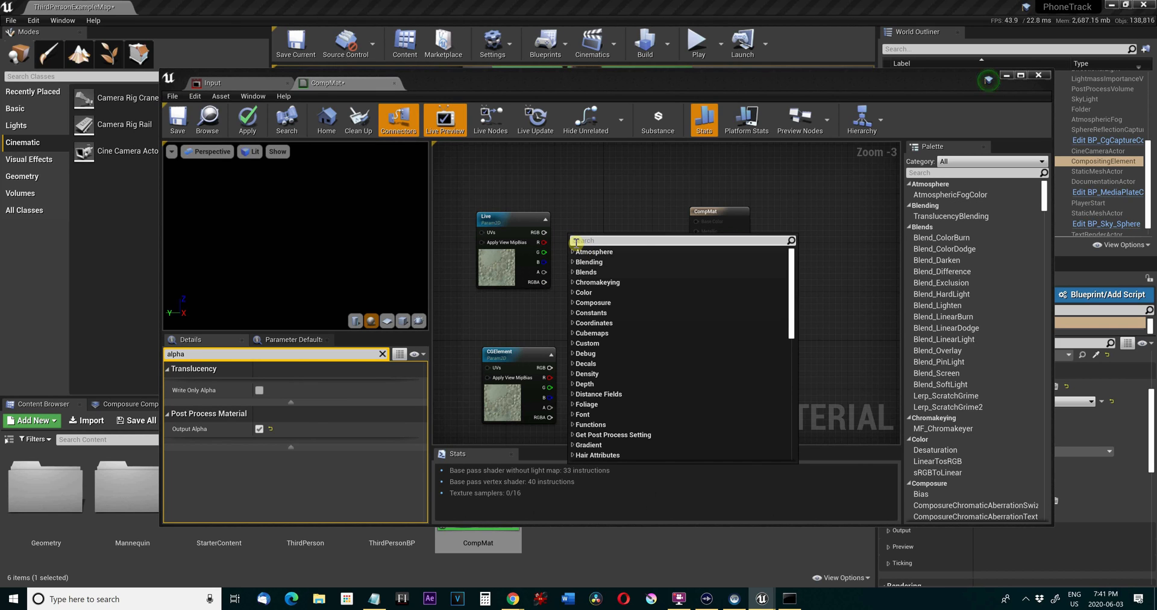
{"action": "type", "text": "over"}
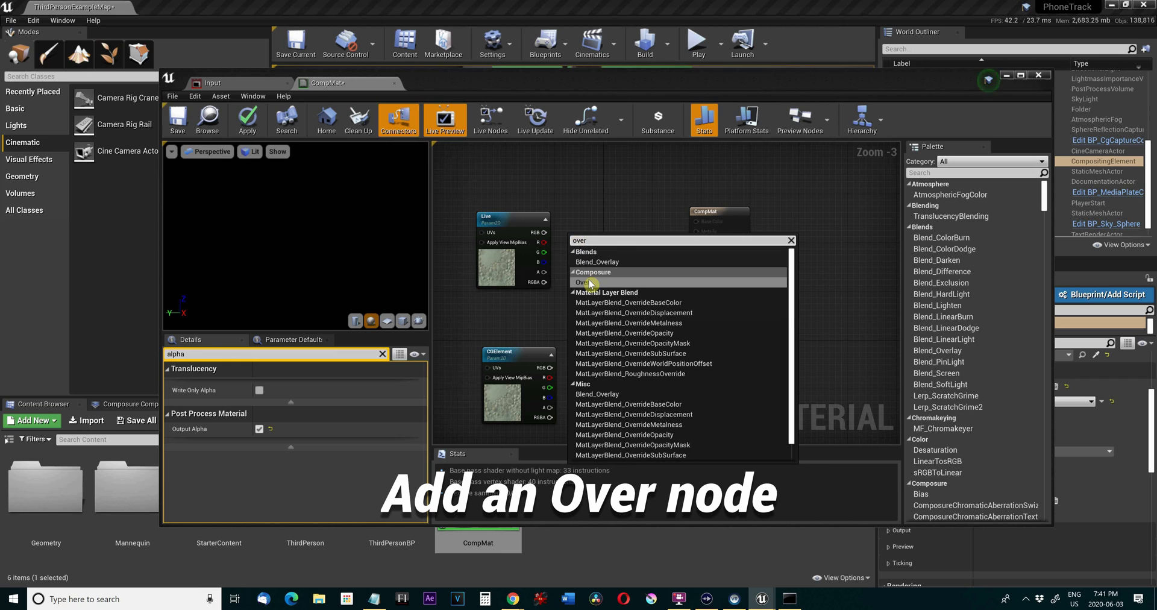
{"action": "left_click", "coordinate": [590, 283]}
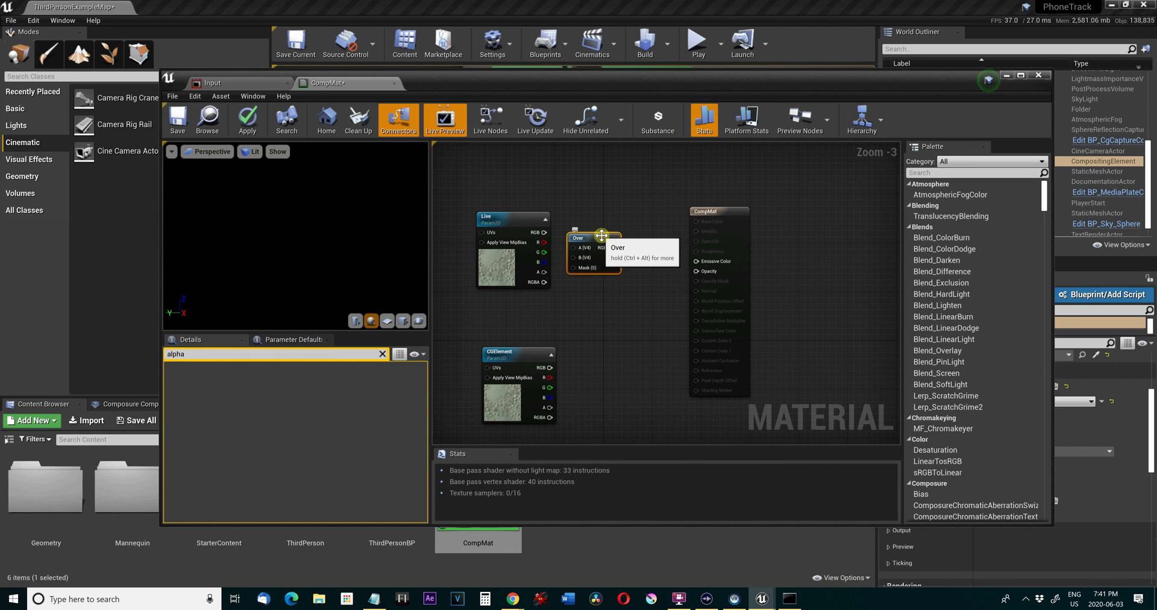
{"action": "left_click_drag", "start_coordinate": [593, 239], "coordinate": [630, 273]}
Connect Live's RGBA to Over's A, CGElement's RGBA to B and Over's RGBA to Emissive Color, then apply the material and close its editor.
{"action": "left_click_drag", "start_coordinate": [544, 282], "coordinate": [609, 282]}
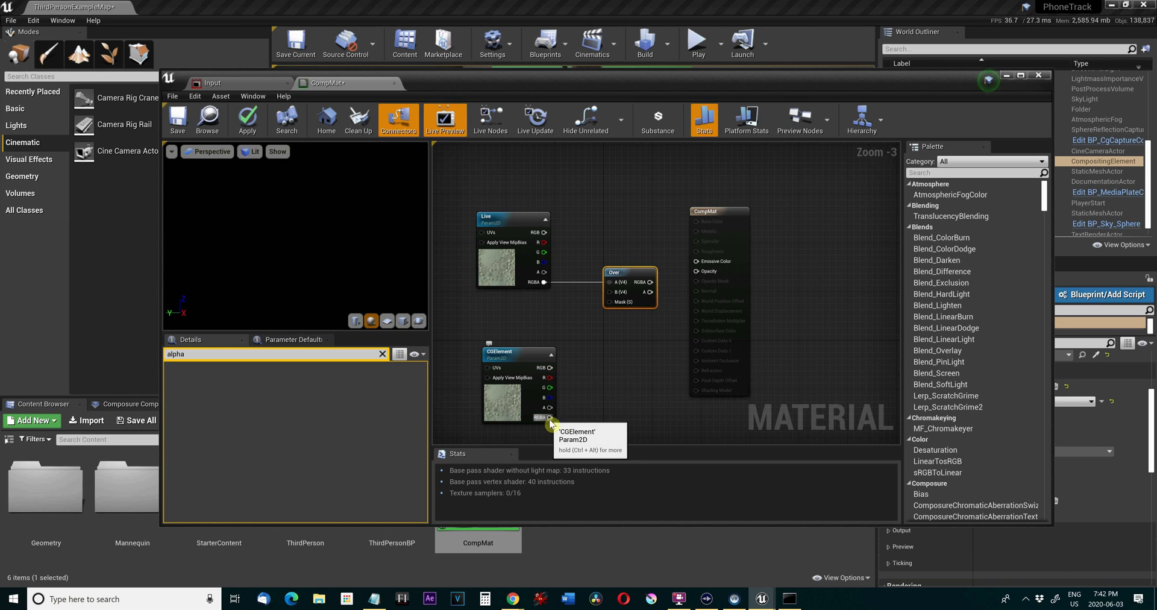
{"action": "left_click_drag", "start_coordinate": [554, 420], "coordinate": [696, 261]}
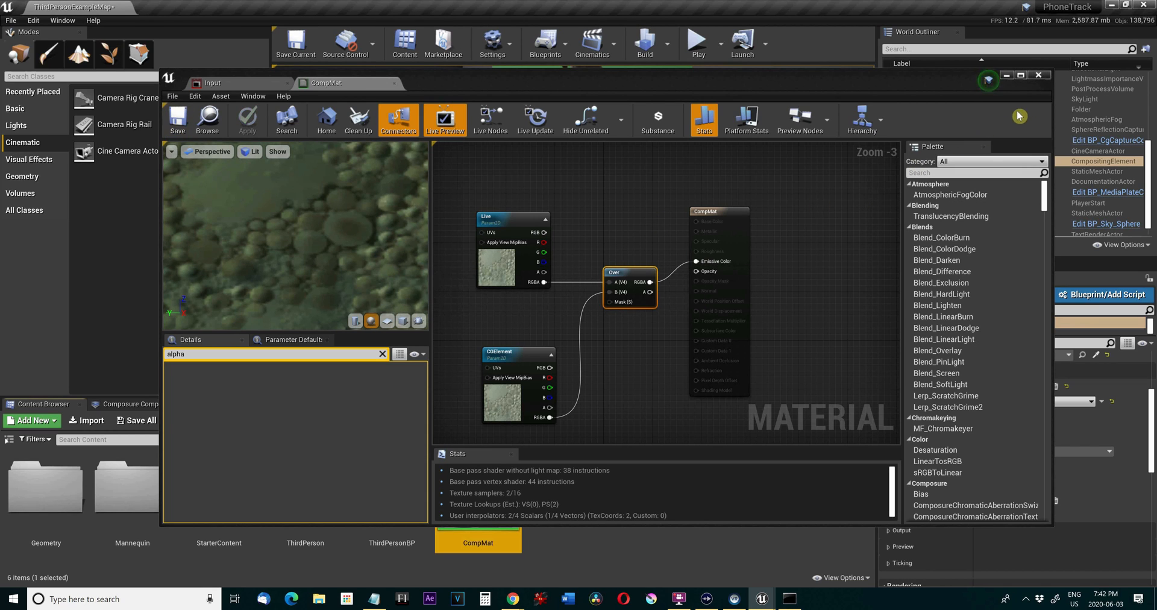
{"action": "left_click", "coordinate": [1038, 75]}
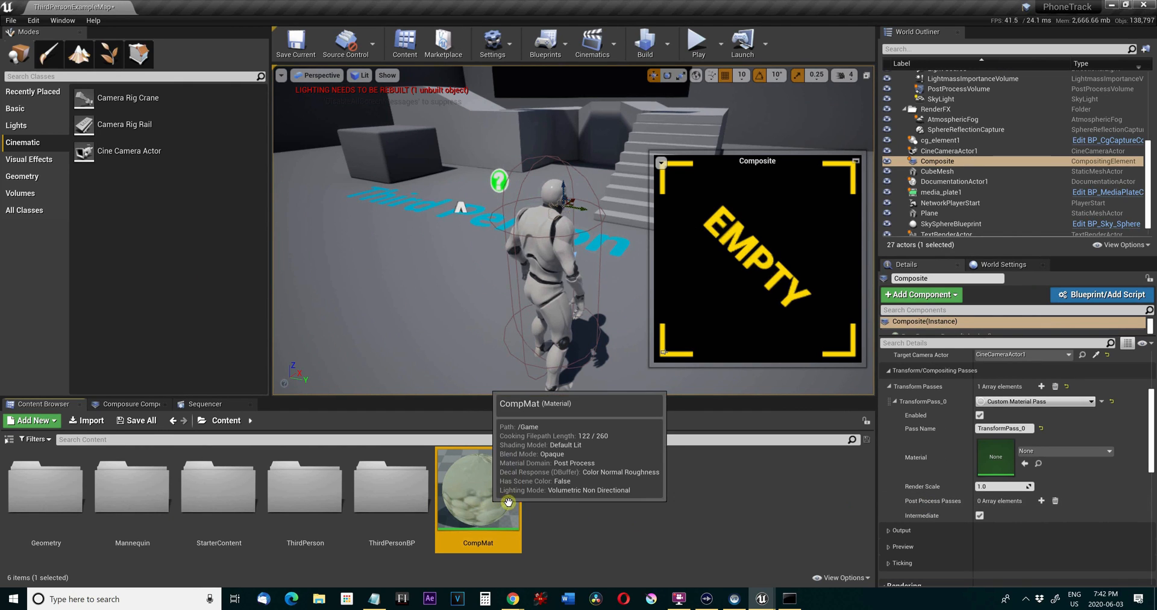
Assign CompMat as the material of the Composite's TransformPass_0 and set its Live input element to media_plate1.
{"action": "left_click_drag", "start_coordinate": [488, 499], "coordinate": [991, 445]}
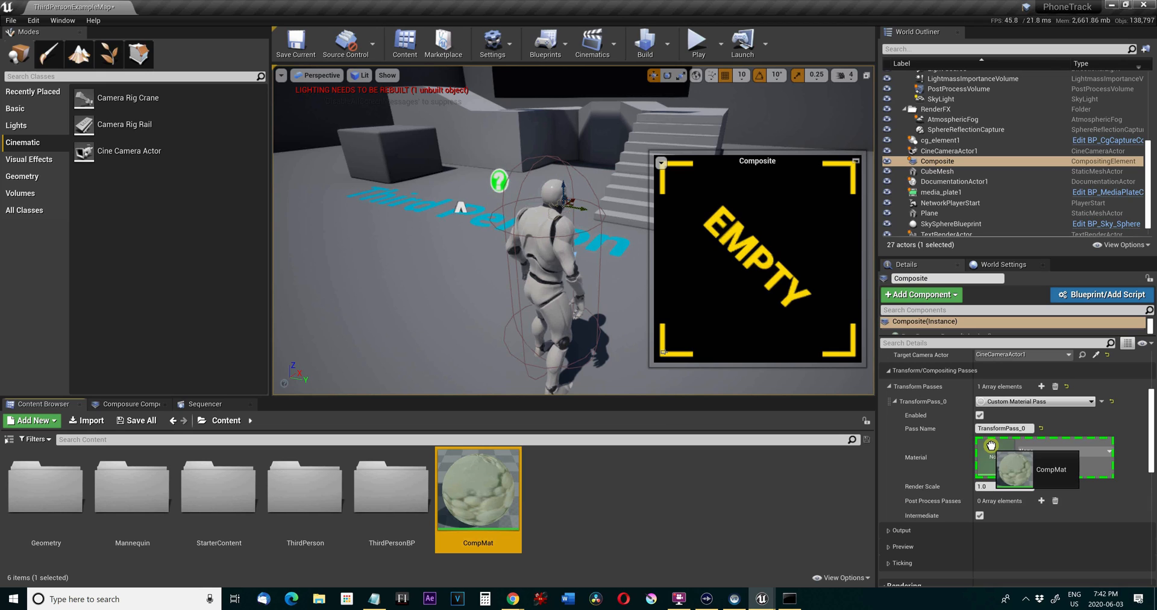
{"action": "left_click_drag", "start_coordinate": [991, 445], "coordinate": [991, 446]}
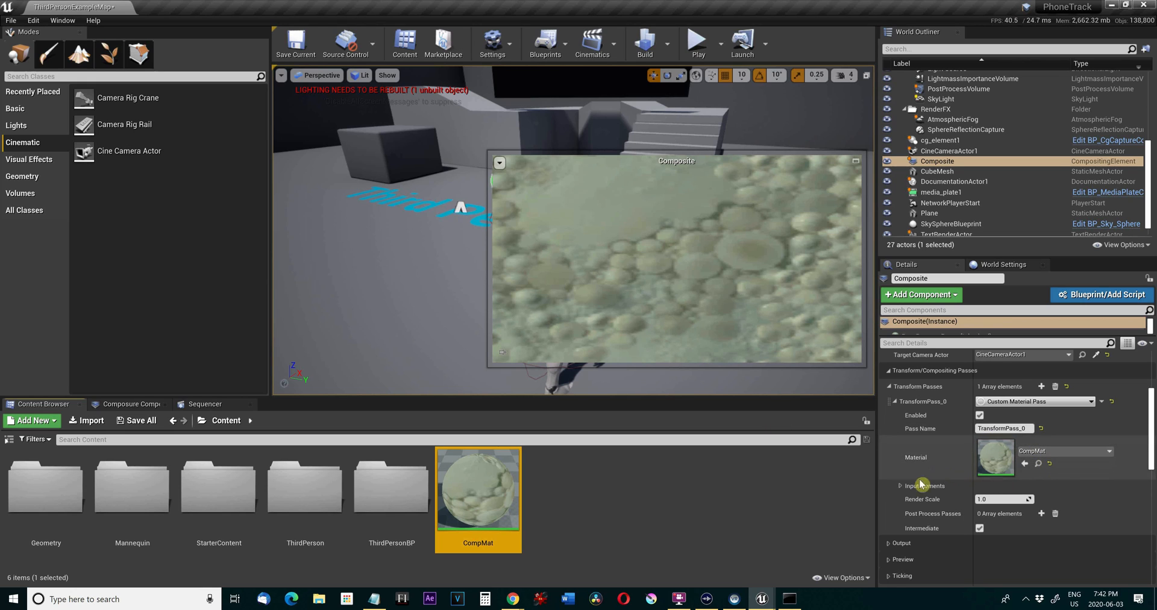
{"action": "left_click", "coordinate": [901, 485]}
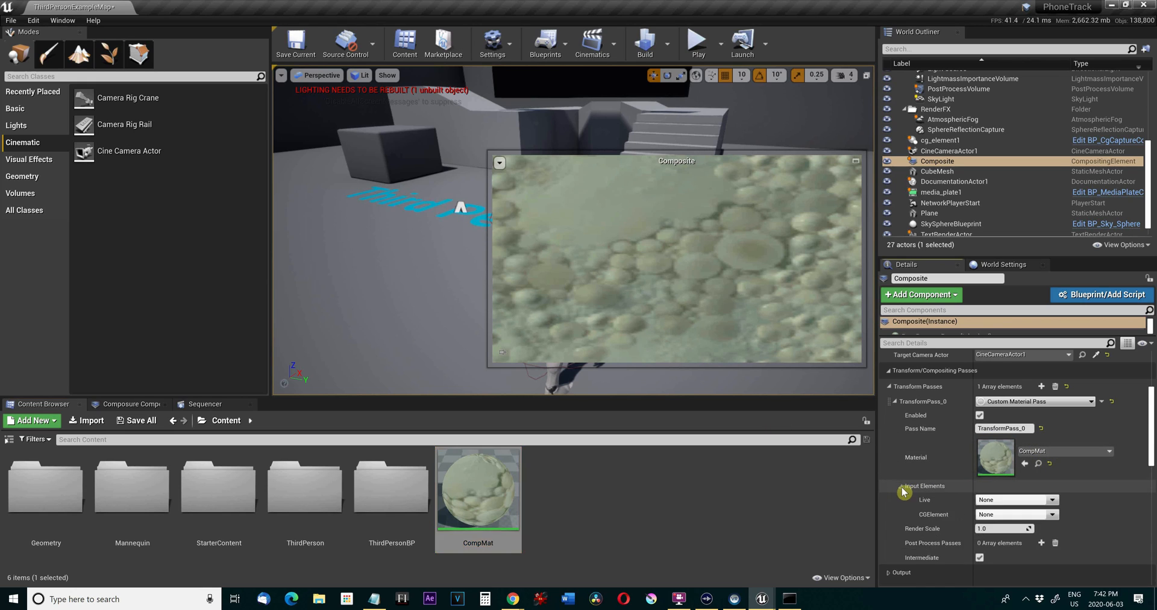
{"action": "left_click", "coordinate": [1053, 500]}
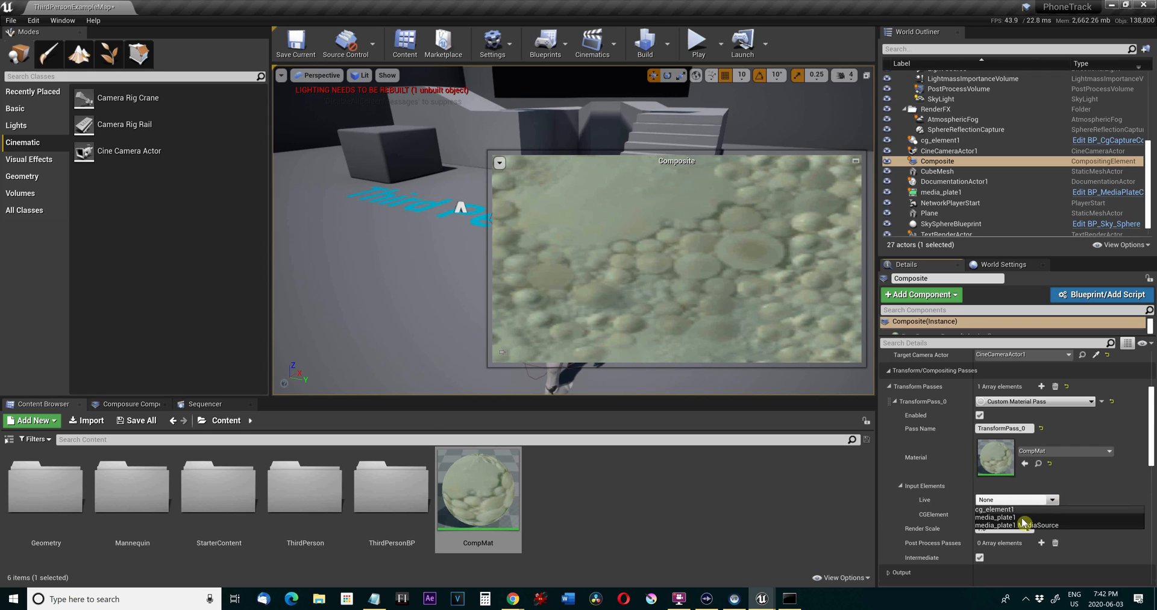
{"action": "left_click", "coordinate": [997, 517]}
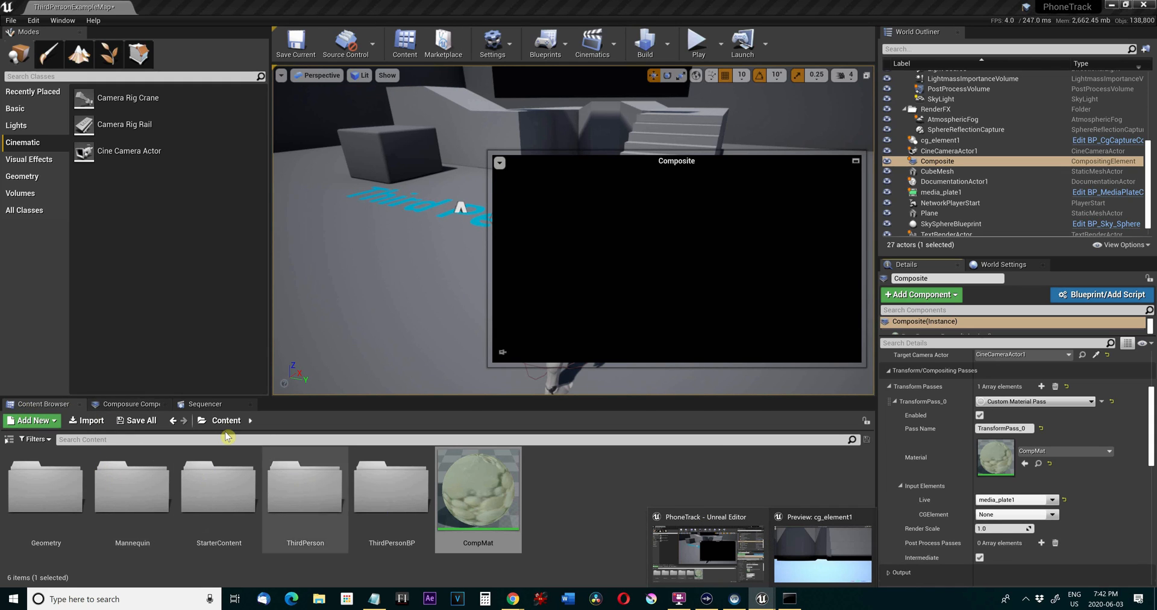
Open the Input media player from ThirdPersonBP/Movies, start the Cam Link video capture device in it, and dismiss the player window.
{"action": "left_click", "coordinate": [369, 479]}
{"action": "double_click", "coordinate": [370, 479]}
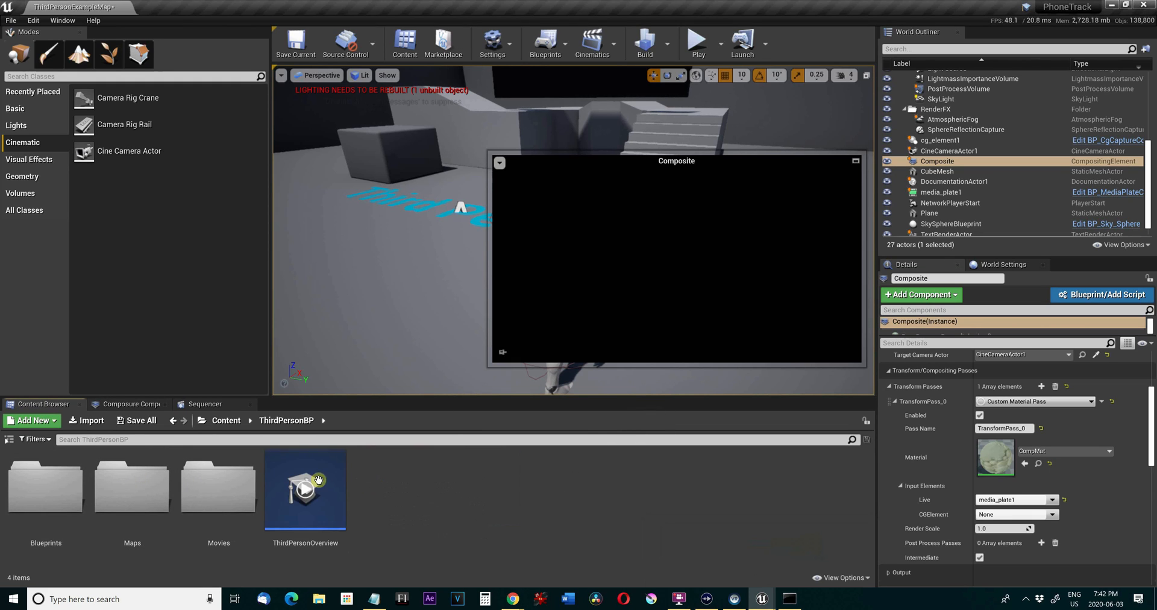
{"action": "double_click", "coordinate": [202, 484]}
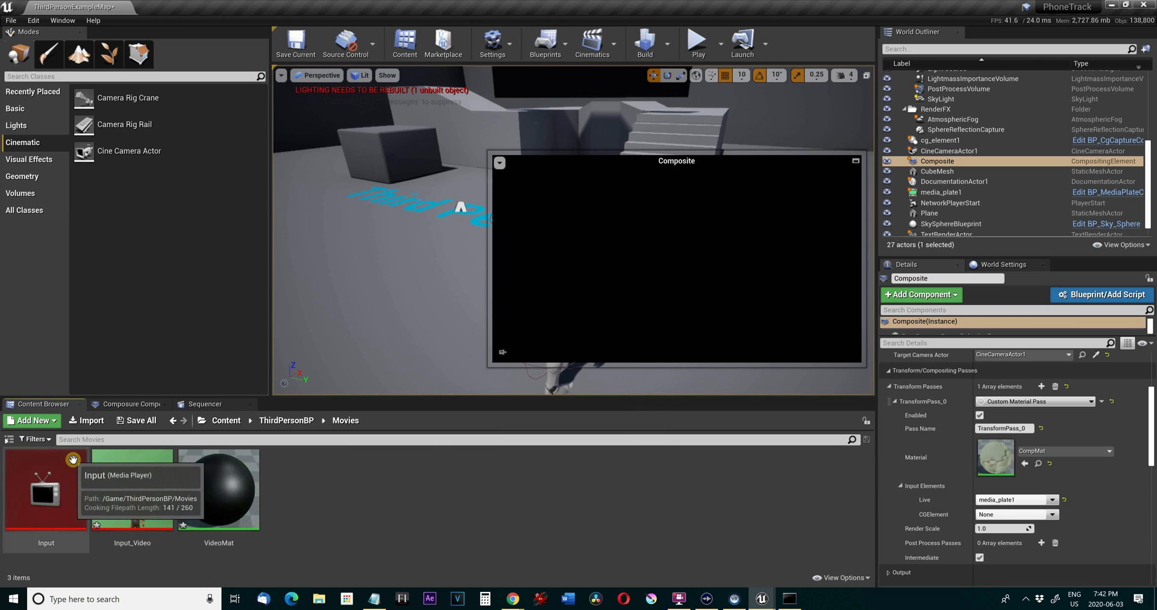
{"action": "double_click", "coordinate": [73, 459]}
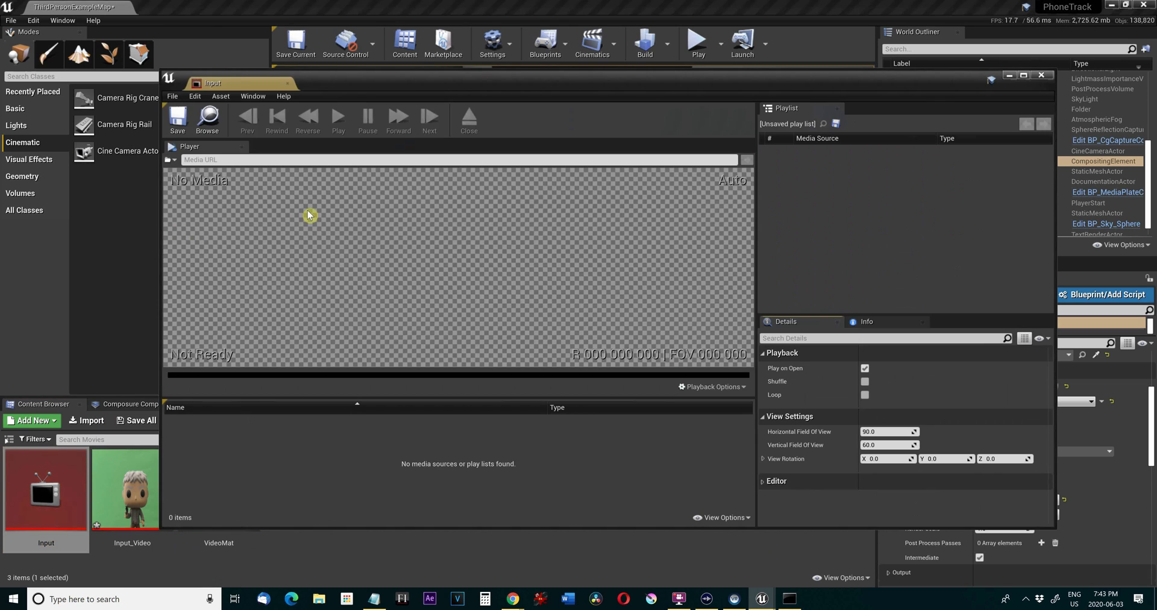
{"action": "left_click", "coordinate": [174, 159]}
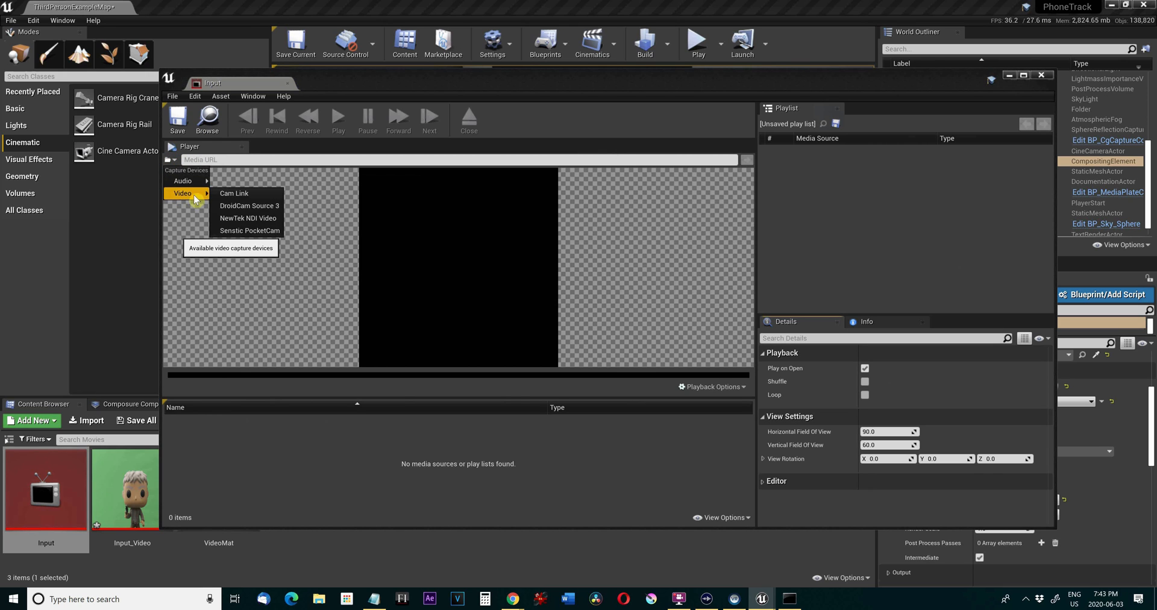
{"action": "left_click", "coordinate": [223, 193]}
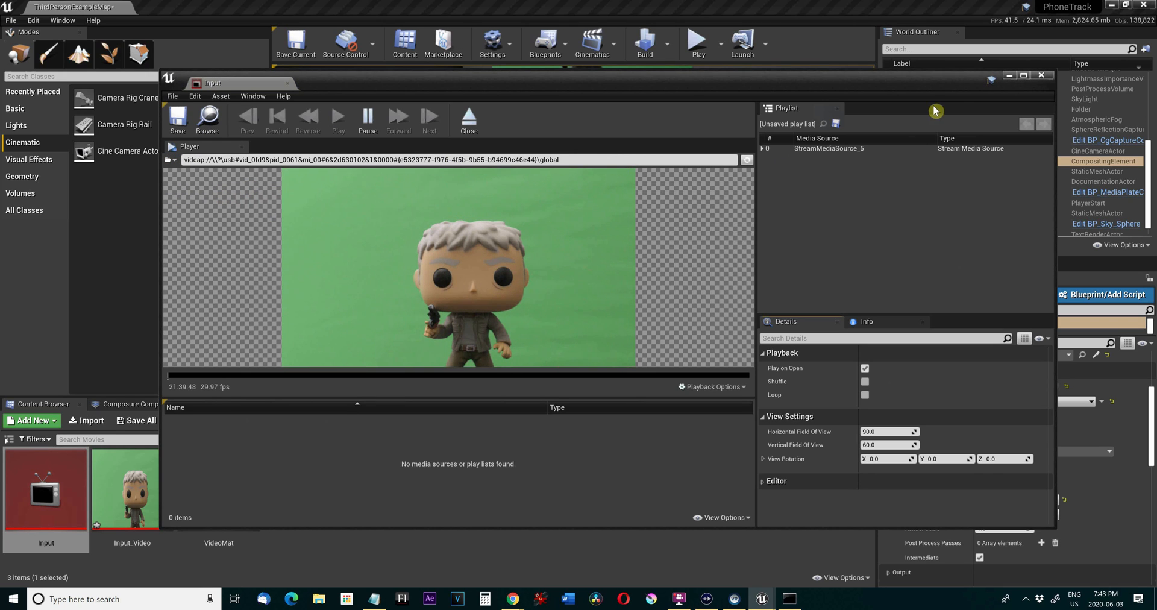
{"action": "left_click", "coordinate": [1004, 78]}
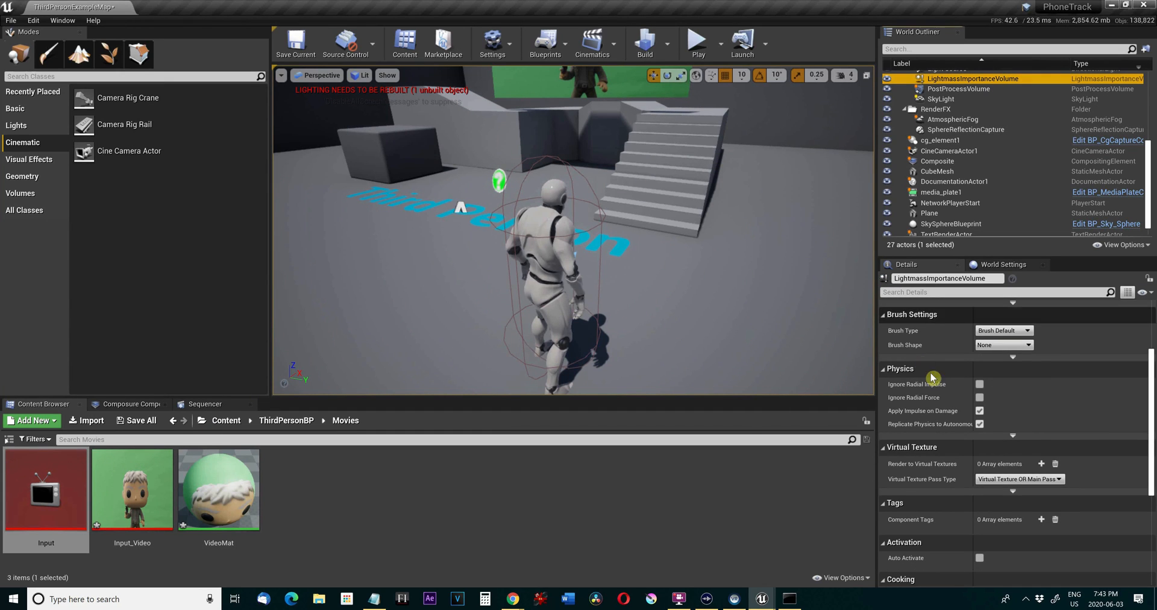
Select the Composite element in the Composure list and set its transform pass's CGElement input to cg_element1.
{"action": "left_click", "coordinate": [139, 403]}
{"action": "left_click", "coordinate": [67, 431]}
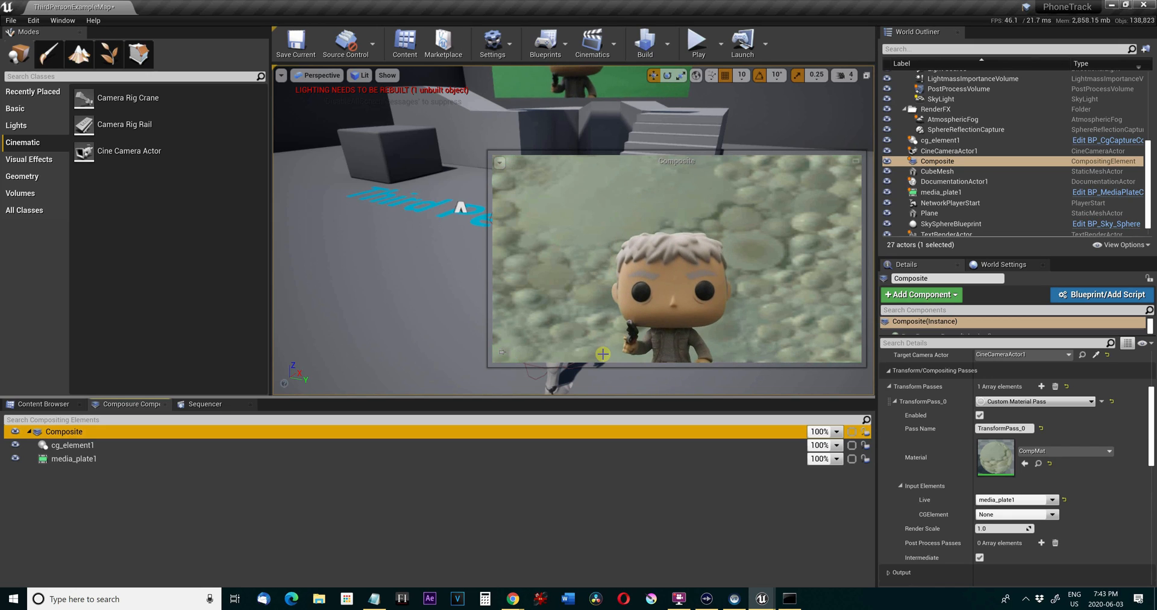
{"action": "left_click", "coordinate": [1003, 513]}
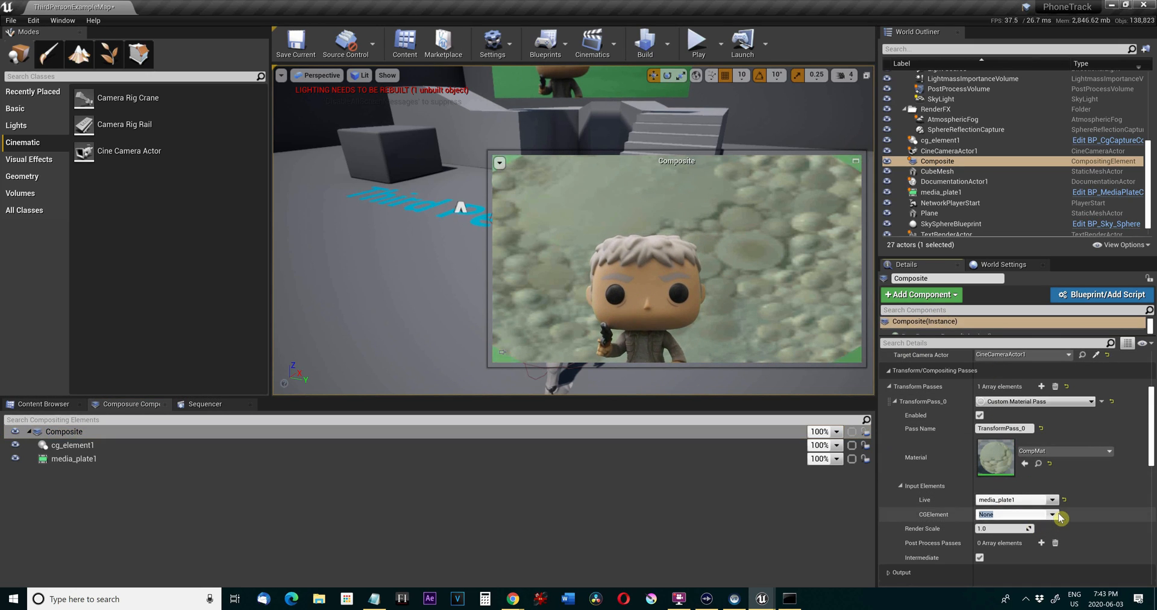
{"action": "left_click", "coordinate": [1027, 518]}
{"action": "left_click", "coordinate": [1028, 524]}
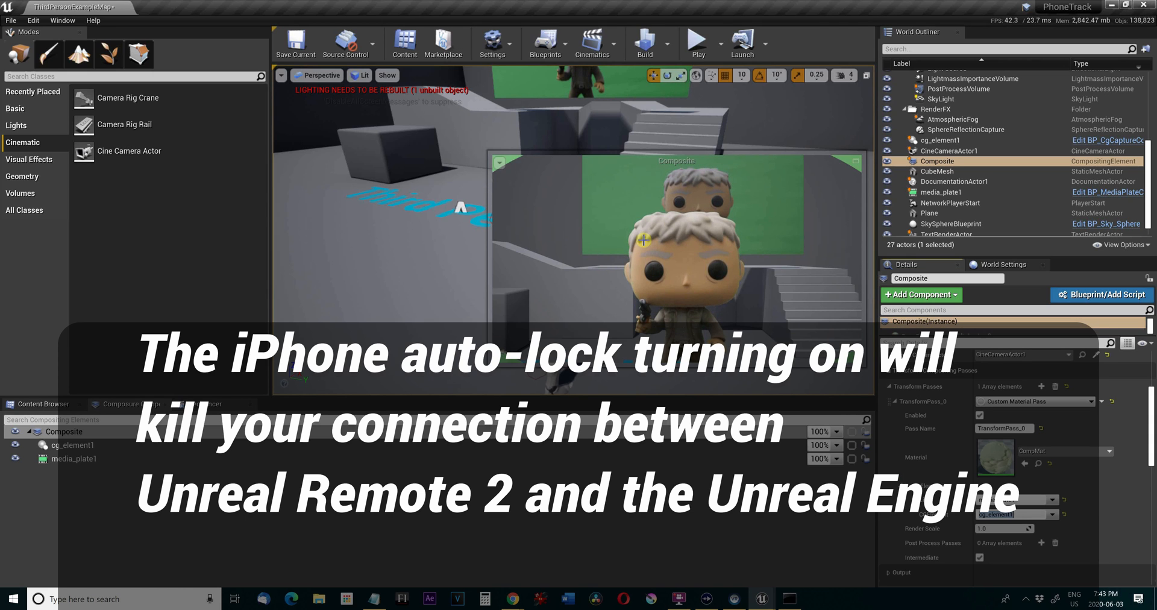
{"action": "key", "text": "ctrl+s"}
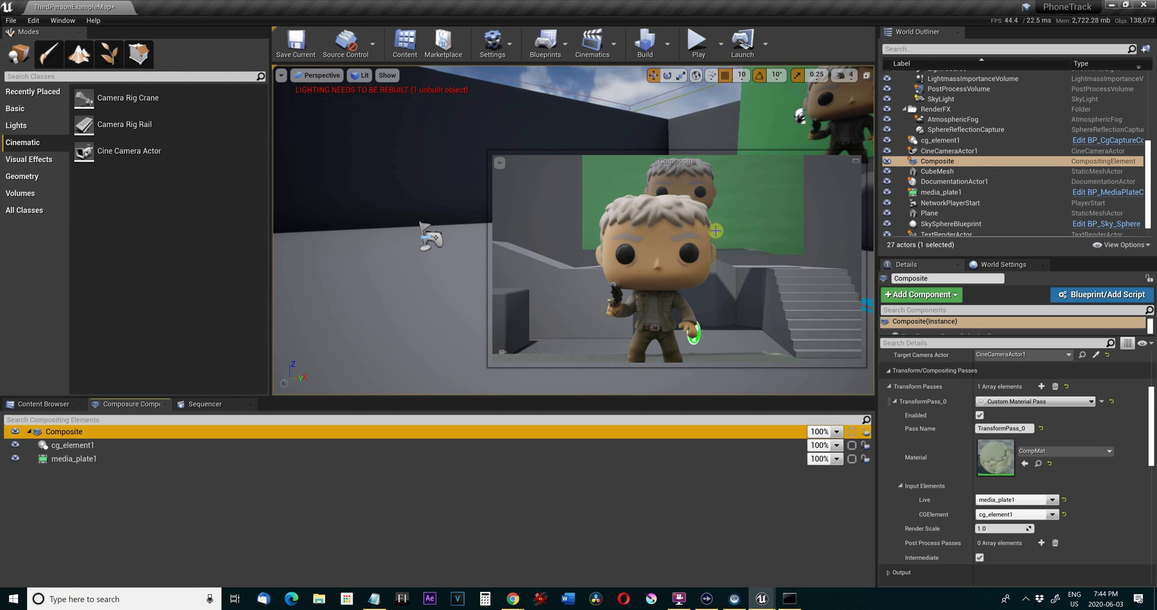
Play the level in the editor viewport to check its game view, then stop playback.
{"action": "left_click", "coordinate": [708, 42]}
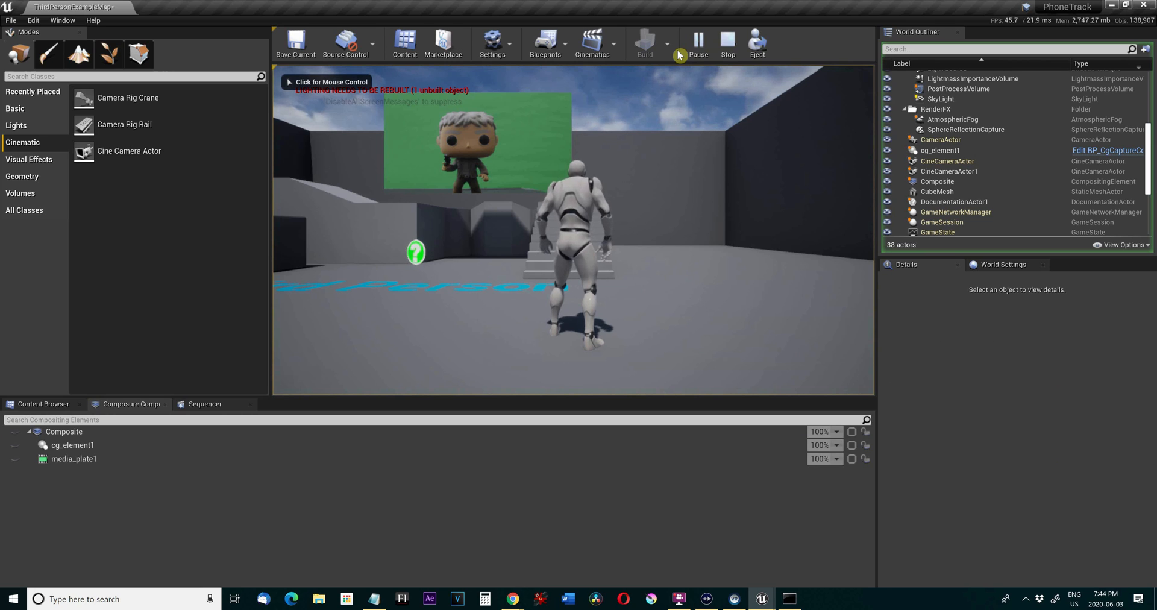
{"action": "key", "text": "Escape"}
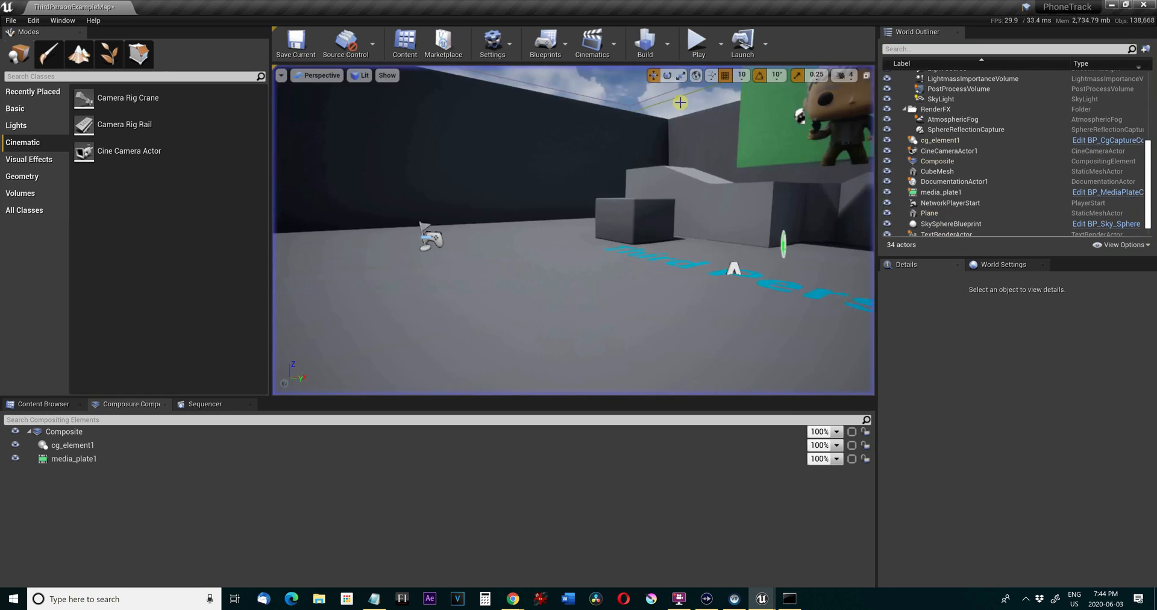
Add an output pass to the Composite element and set its type to Player Viewport.
{"action": "left_click", "coordinate": [139, 433]}
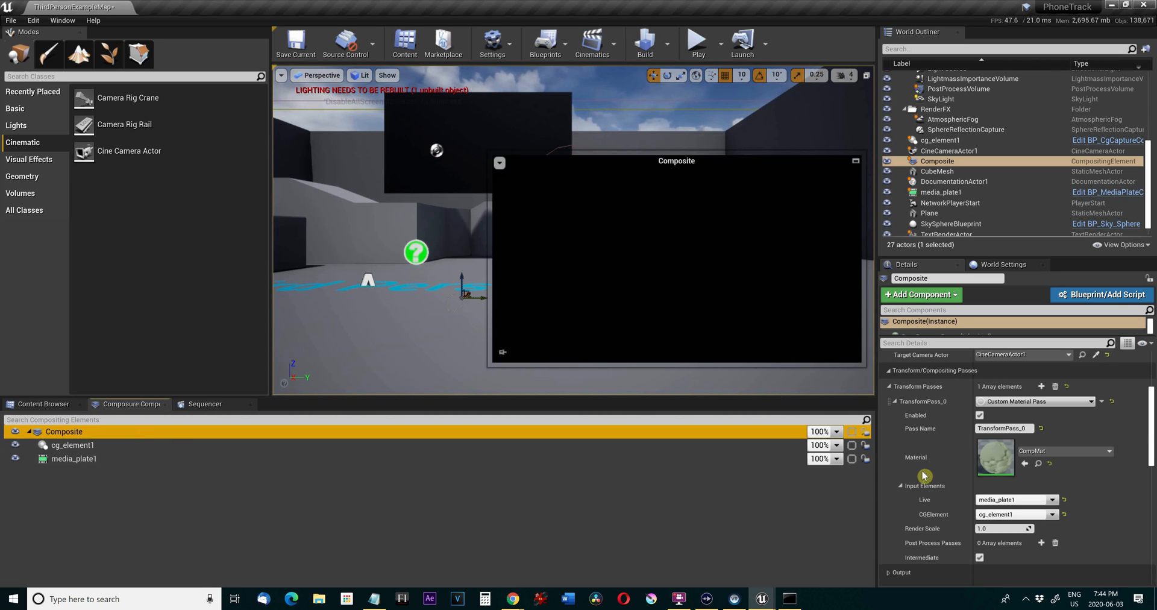
{"action": "left_click", "coordinate": [889, 386]}
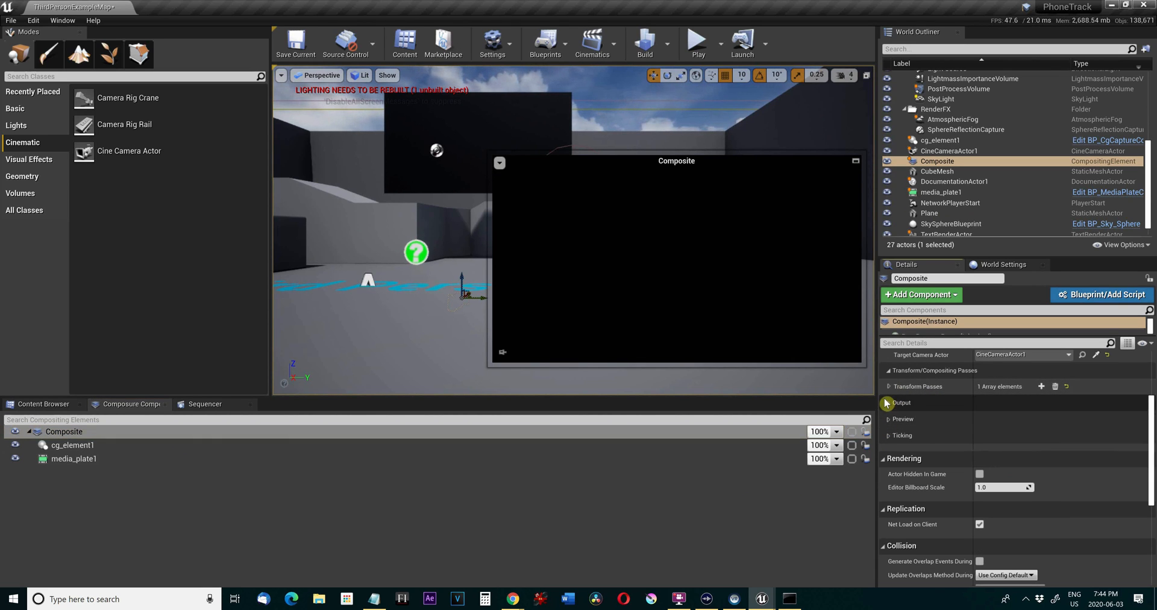
{"action": "left_click", "coordinate": [889, 402]}
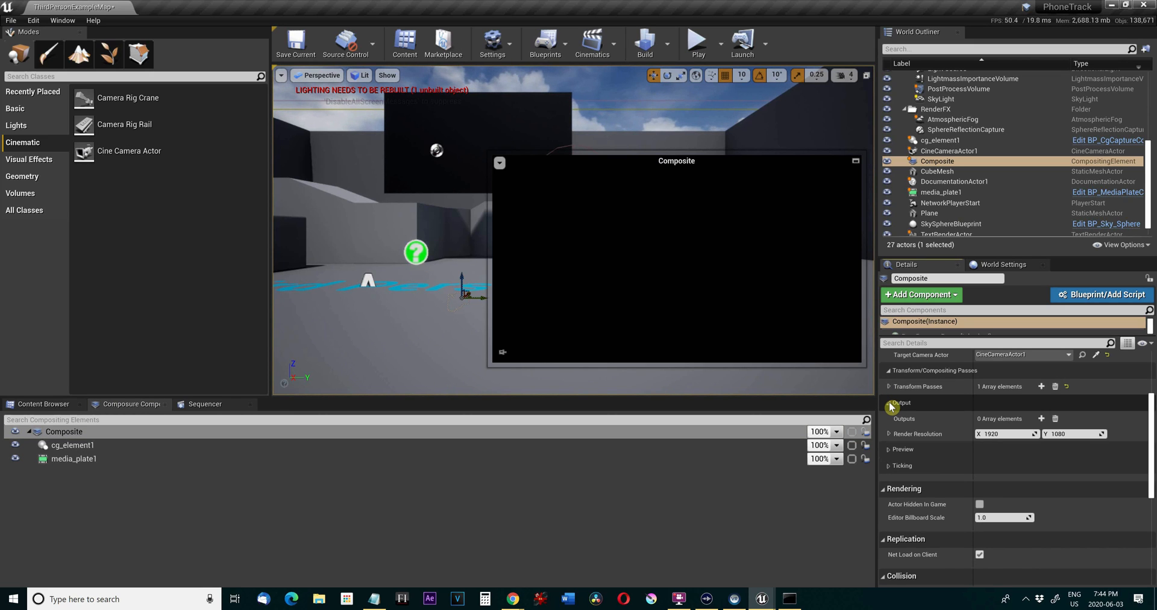
{"action": "left_click", "coordinate": [1041, 418]}
{"action": "left_click", "coordinate": [1026, 433]}
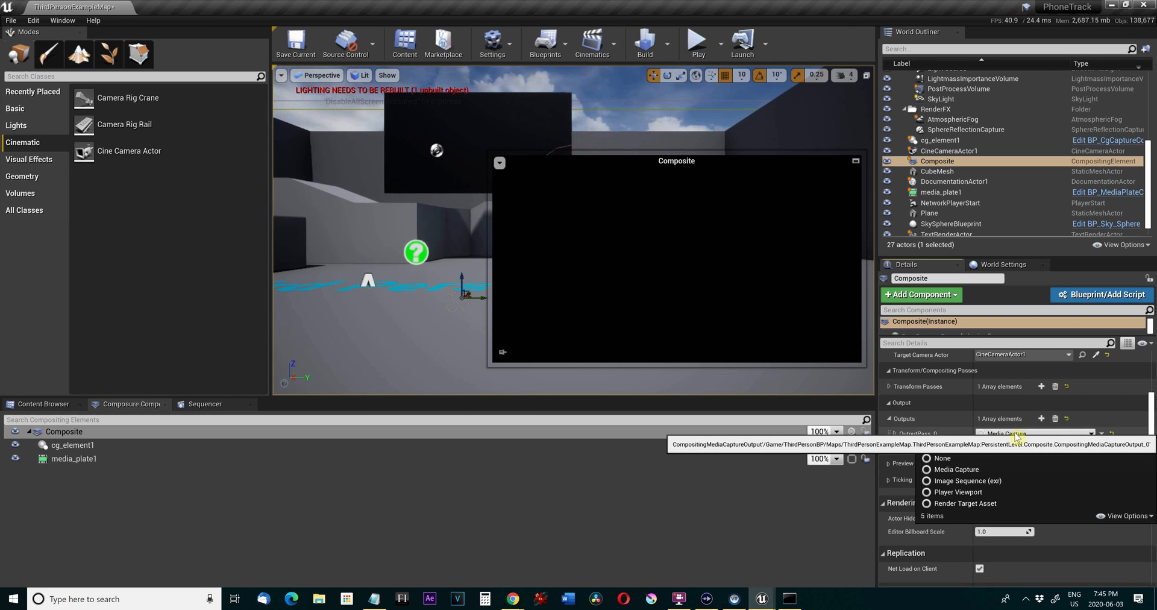
{"action": "left_click", "coordinate": [961, 492]}
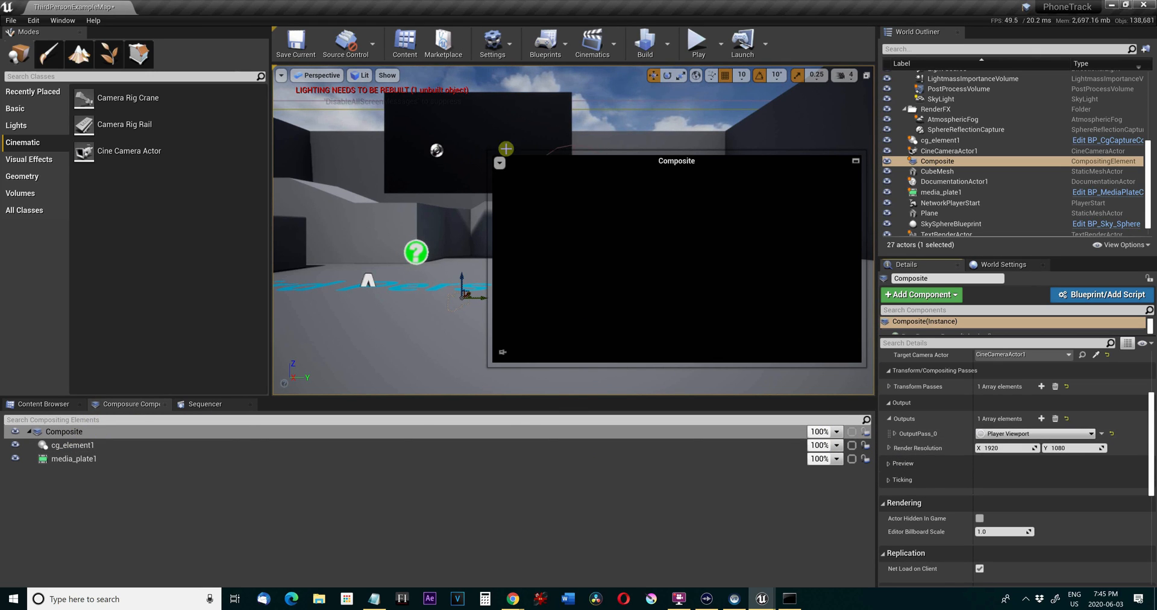
Play the level in the editor viewport to check the composite's Player Viewport output.
{"action": "left_click", "coordinate": [699, 43]}
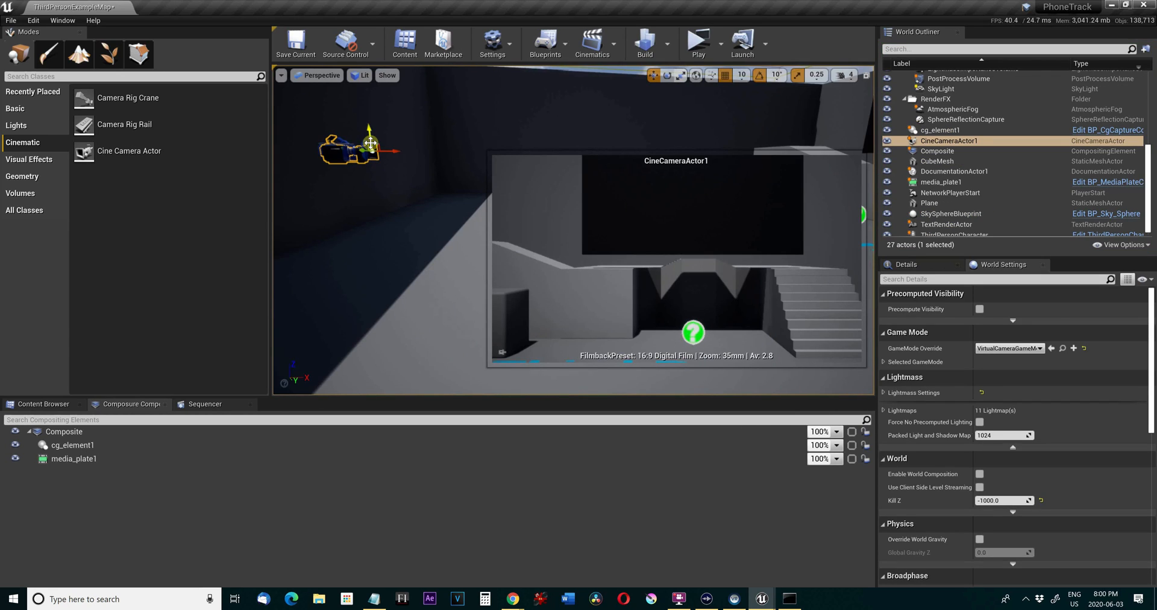
Rotate CineCameraActor1 about its vertical axis toward the dark wall, and play the level to test the view.
{"action": "key", "text": "e"}
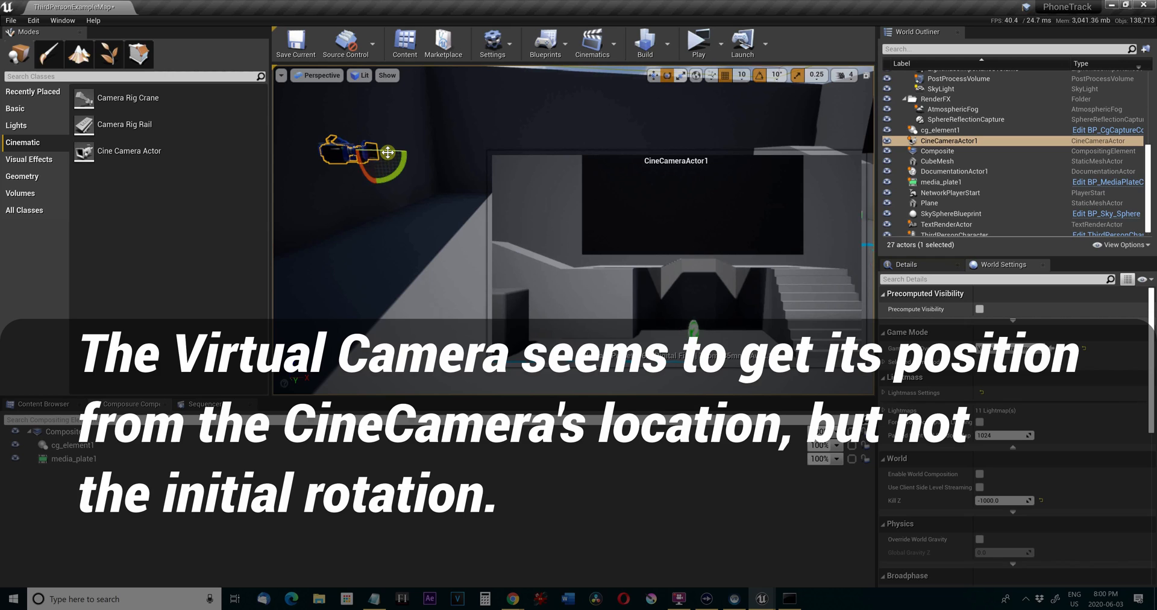
{"action": "mouse_move", "coordinate": [387, 152]}
{"action": "left_mouse_down"}
{"action": "mouse_move", "coordinate": [349, 154]}
{"action": "mouse_move", "coordinate": [396, 165]}
{"action": "left_mouse_up"}
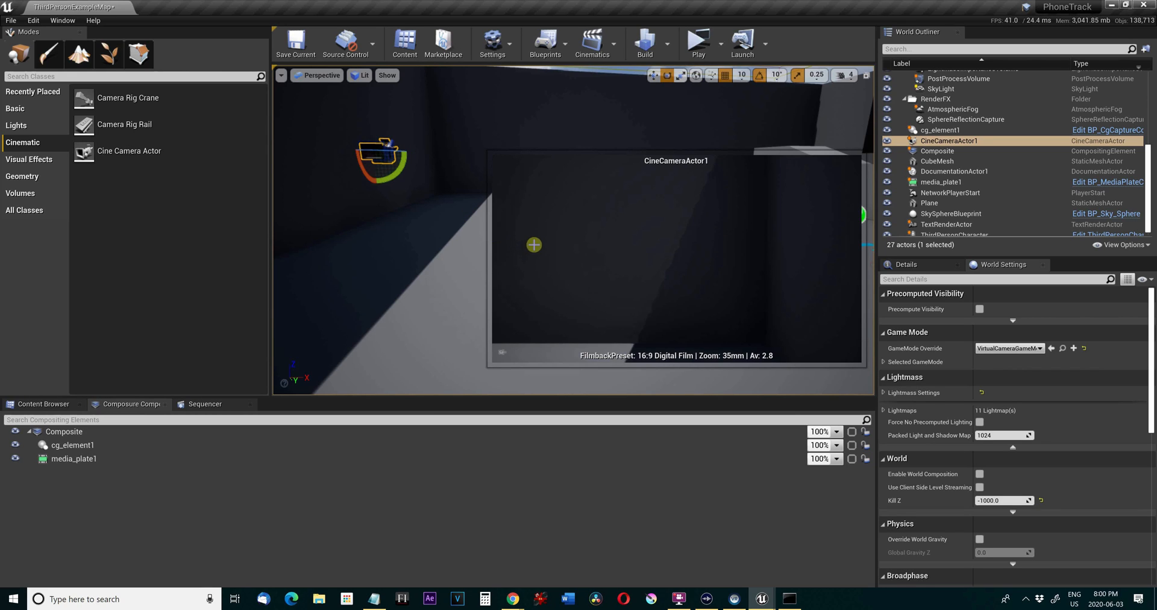
{"action": "left_click", "coordinate": [697, 45]}
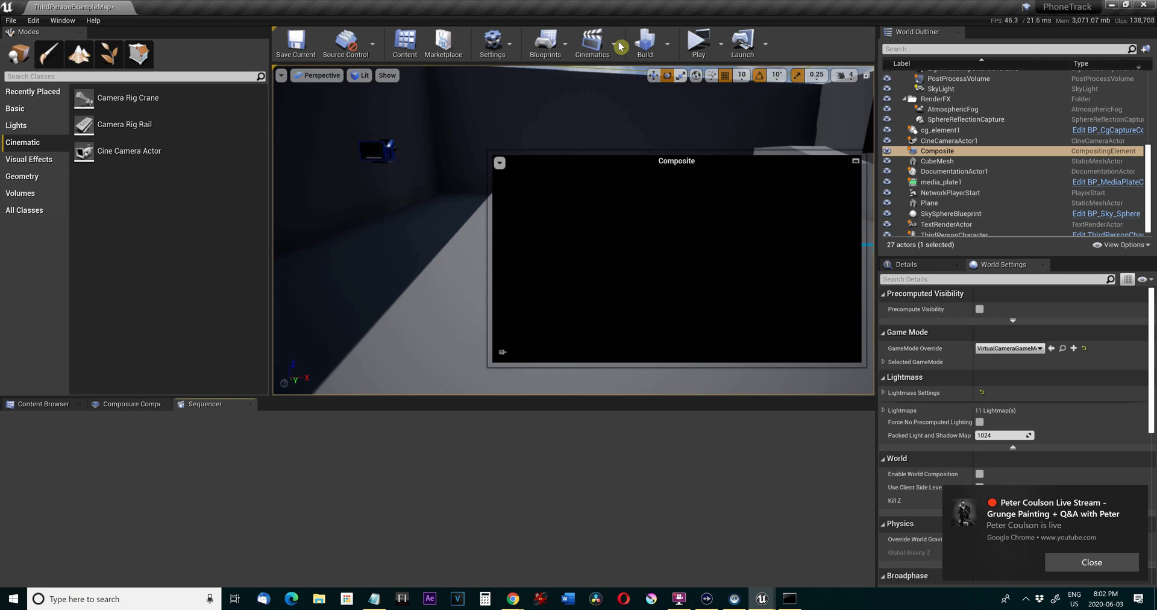
Create a master sequence named Sequence with suffix Master and 5 shots in /Game/Cinematics/Sequences.
{"action": "left_click", "coordinate": [593, 40]}
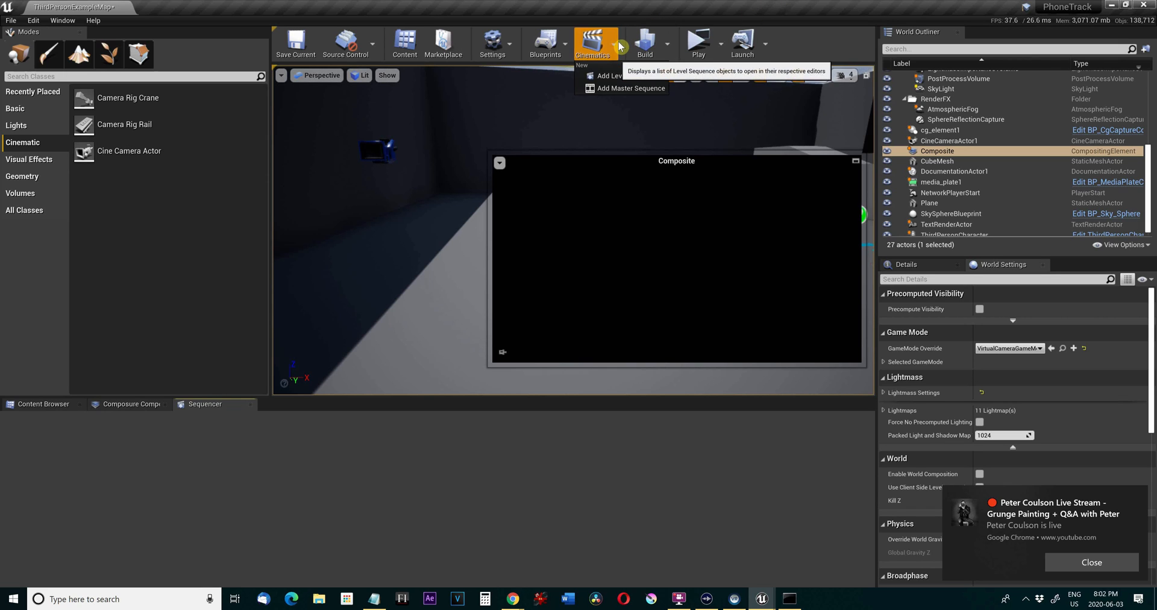
{"action": "left_click", "coordinate": [630, 90]}
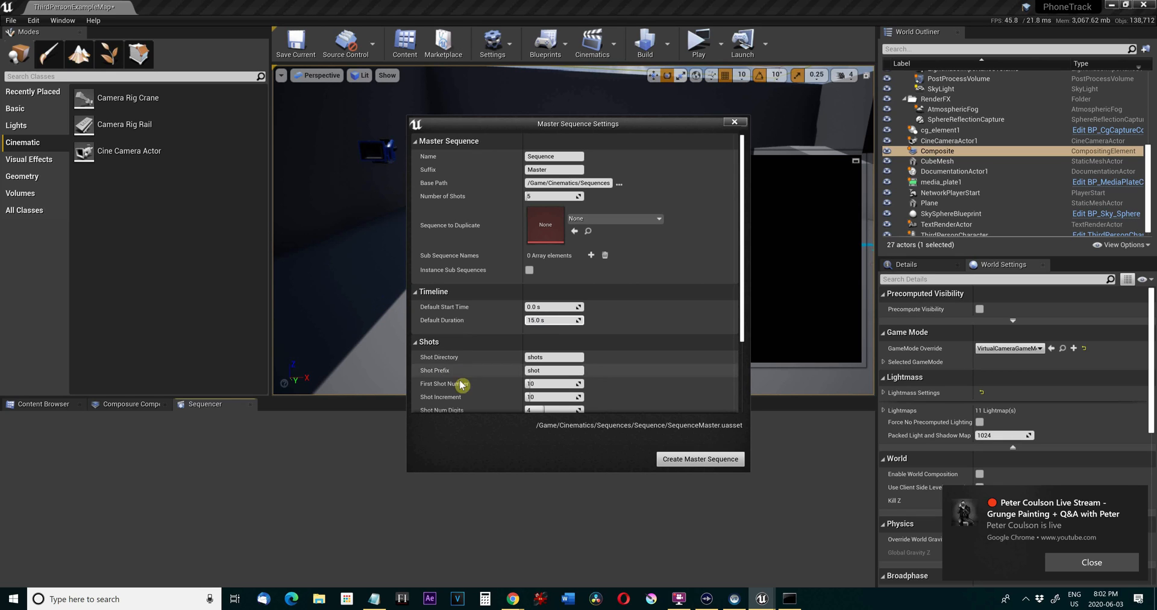
{"action": "left_click", "coordinate": [700, 459]}
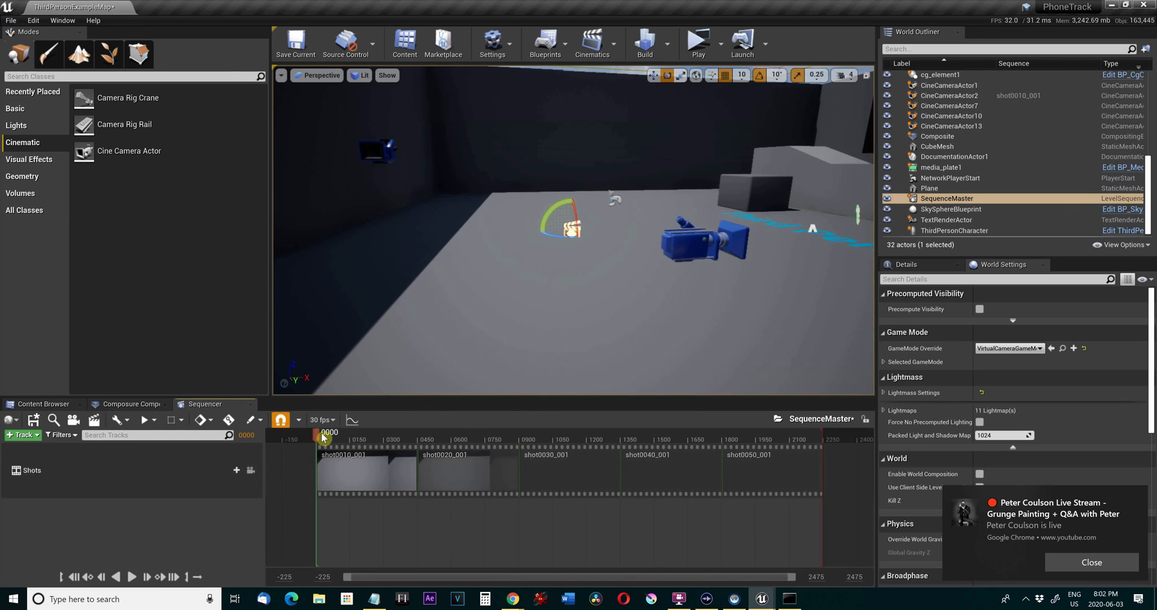
Delete all five shots, shot0010_001 through shot0050_001, from the SequenceMaster Shots track.
{"action": "left_click", "coordinate": [374, 458]}
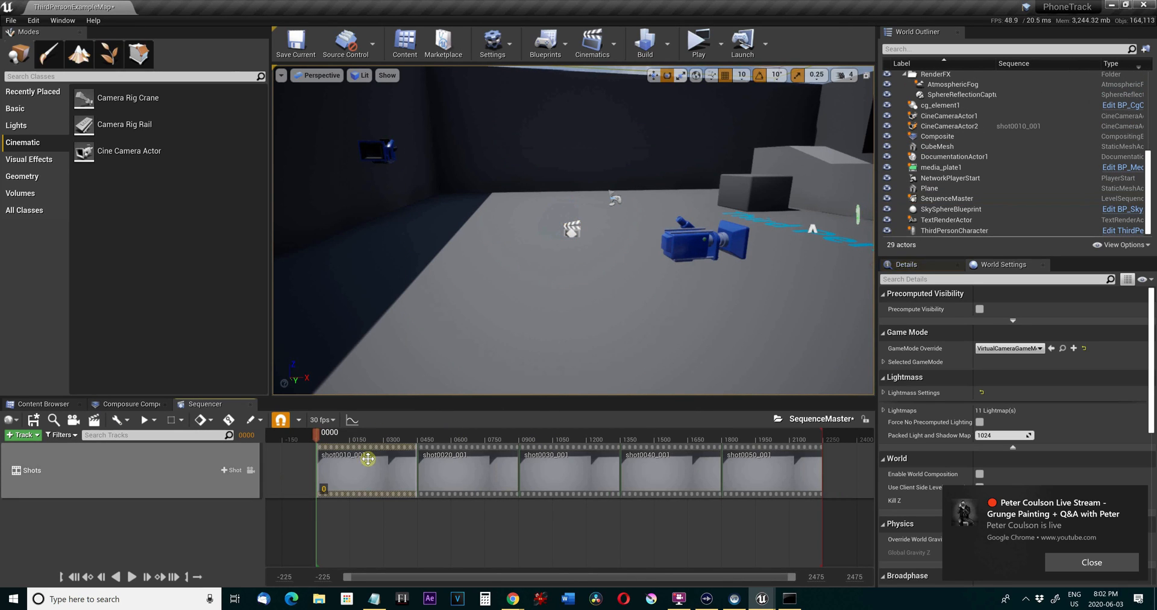
{"action": "key", "text": "Delete"}
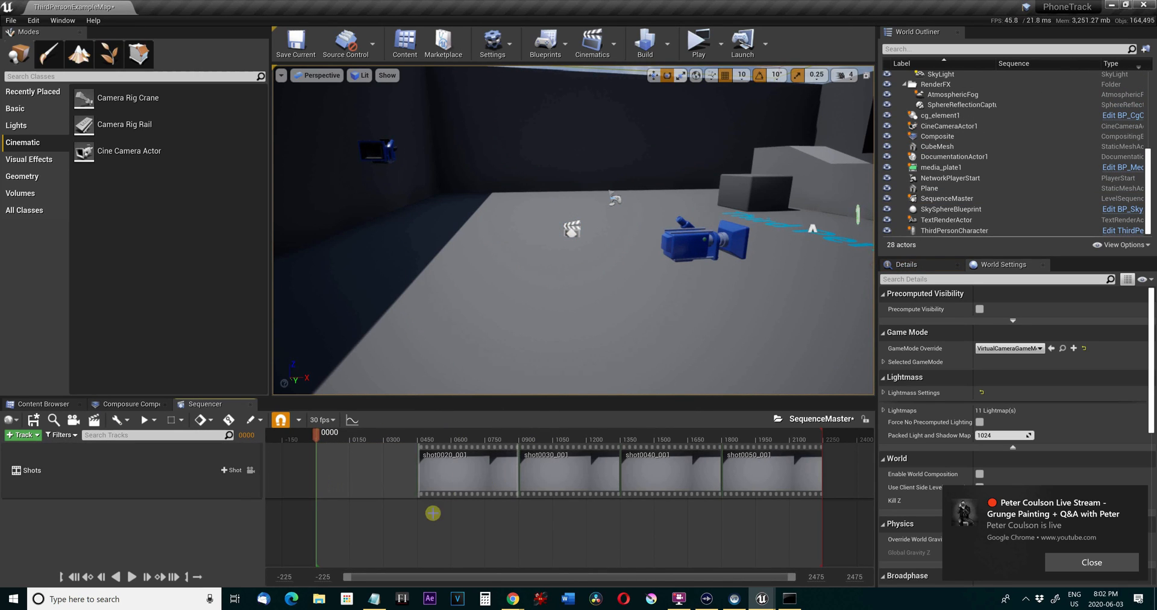
{"action": "left_click_drag", "start_coordinate": [654, 478], "coordinate": [798, 459]}
{"action": "key", "text": "Delete"}
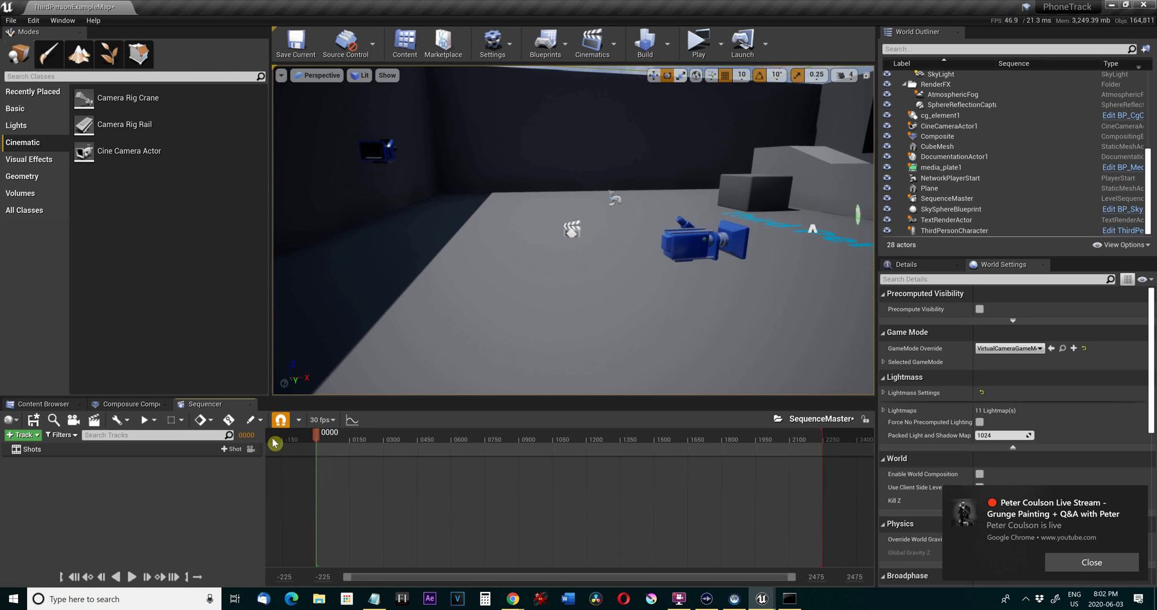
Add the Composite element from the Composure list to SequenceMaster as a track in Sequencer.
{"action": "left_click", "coordinate": [110, 405]}
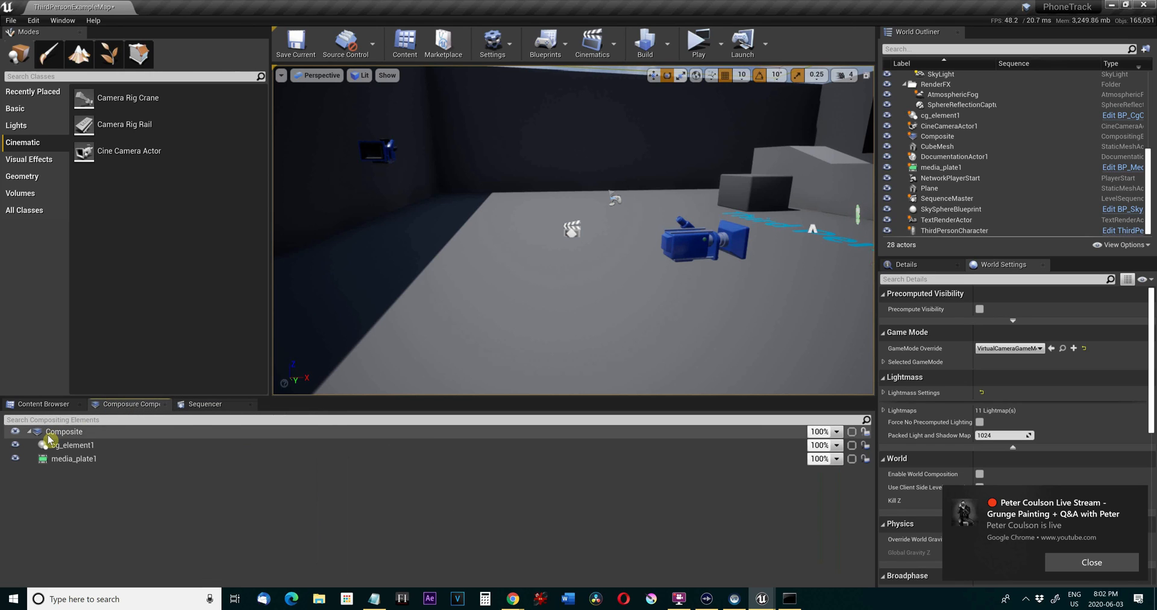
{"action": "left_click", "coordinate": [55, 434]}
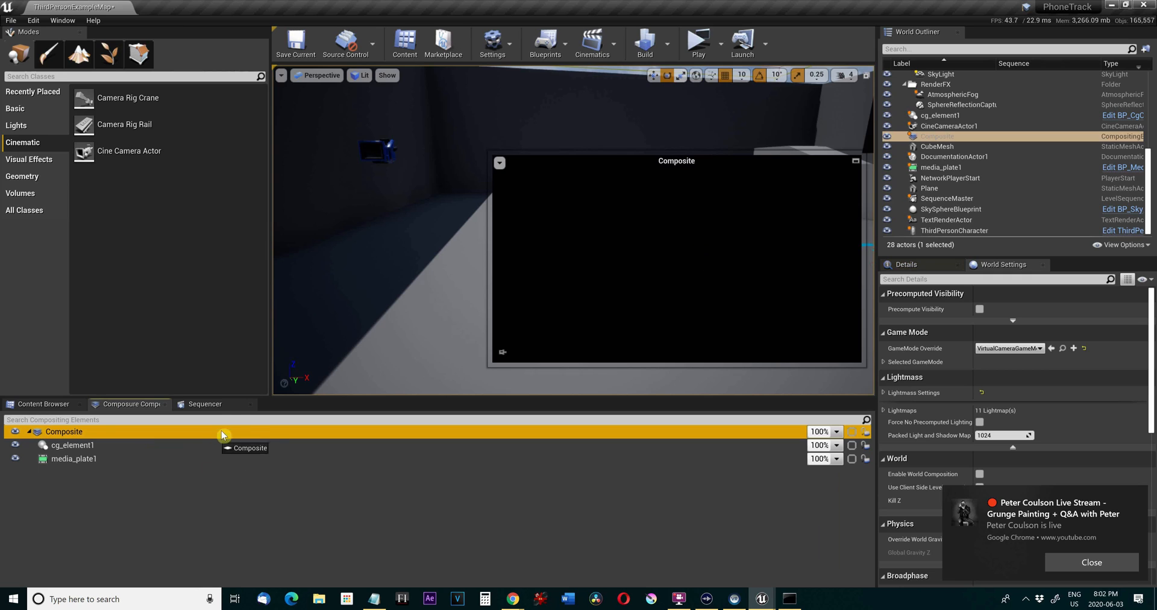
{"action": "left_click_drag", "start_coordinate": [219, 411], "coordinate": [371, 454]}
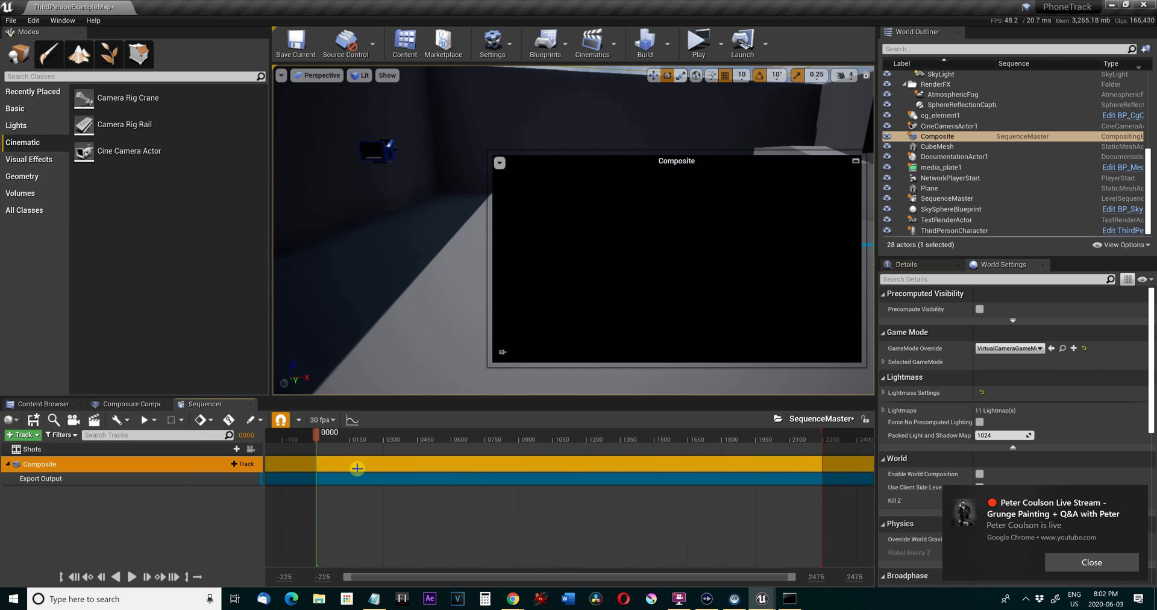
Set the movie render resolution to 1920 x 1080 (16:9), start capturing SequenceMaster, and save all the listed modified content.
{"action": "left_click", "coordinate": [94, 420]}
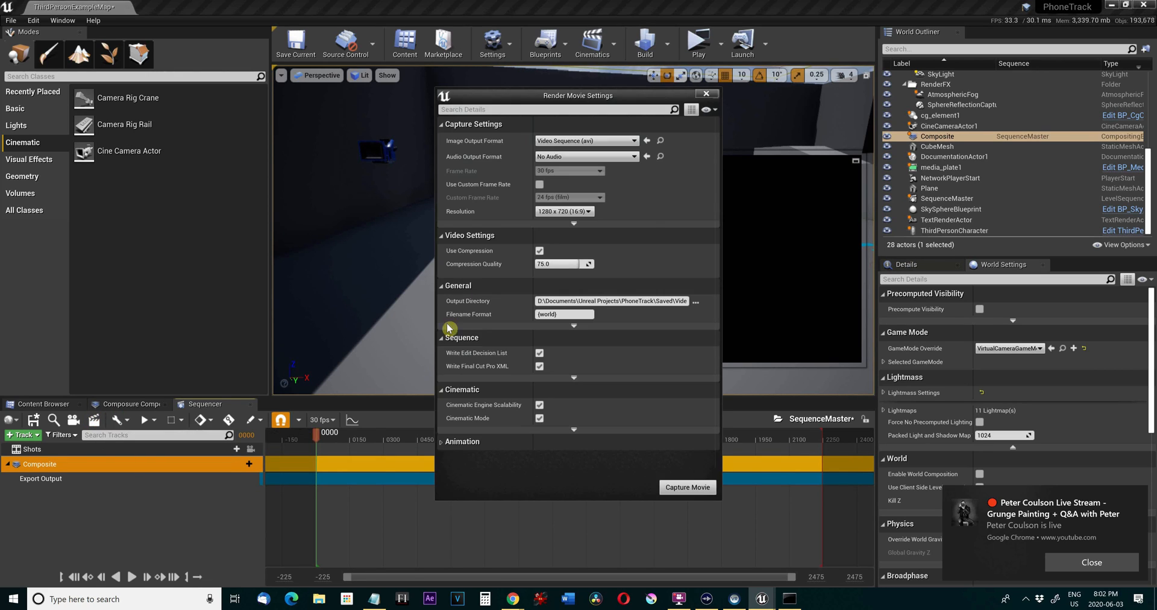
{"action": "left_click", "coordinate": [586, 211]}
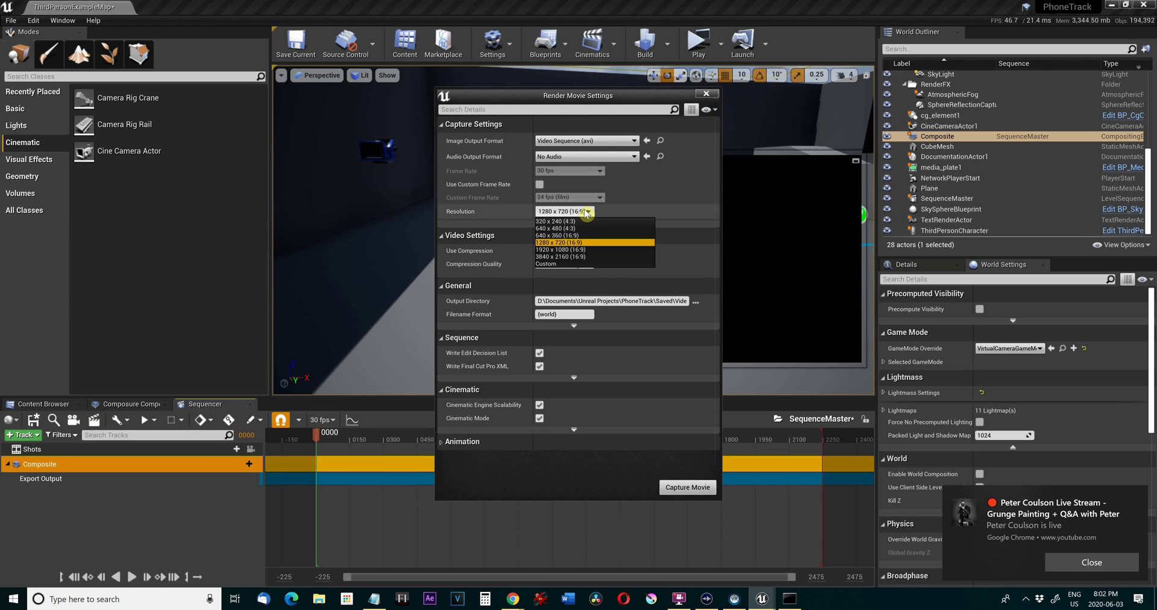
{"action": "left_click", "coordinate": [573, 249]}
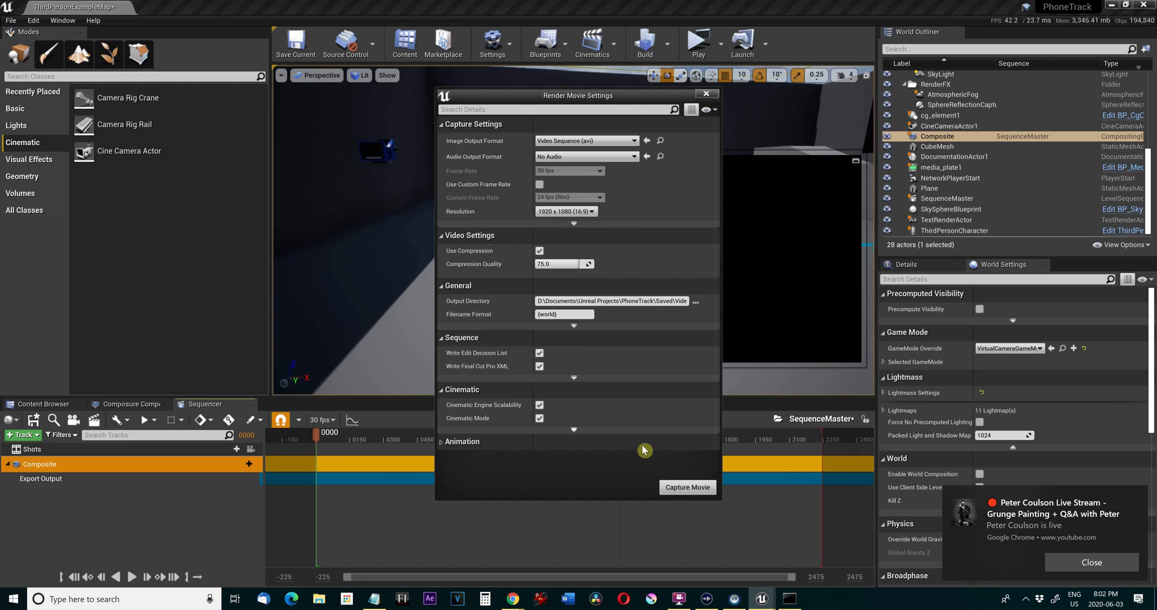
{"action": "left_click", "coordinate": [676, 489]}
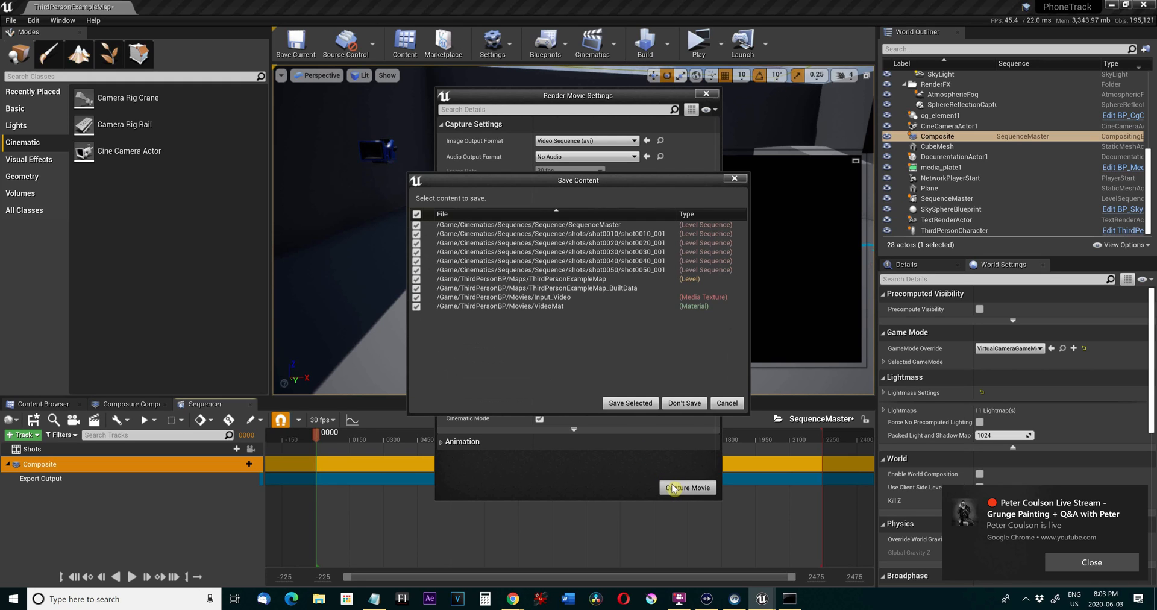
{"action": "left_click", "coordinate": [653, 403]}
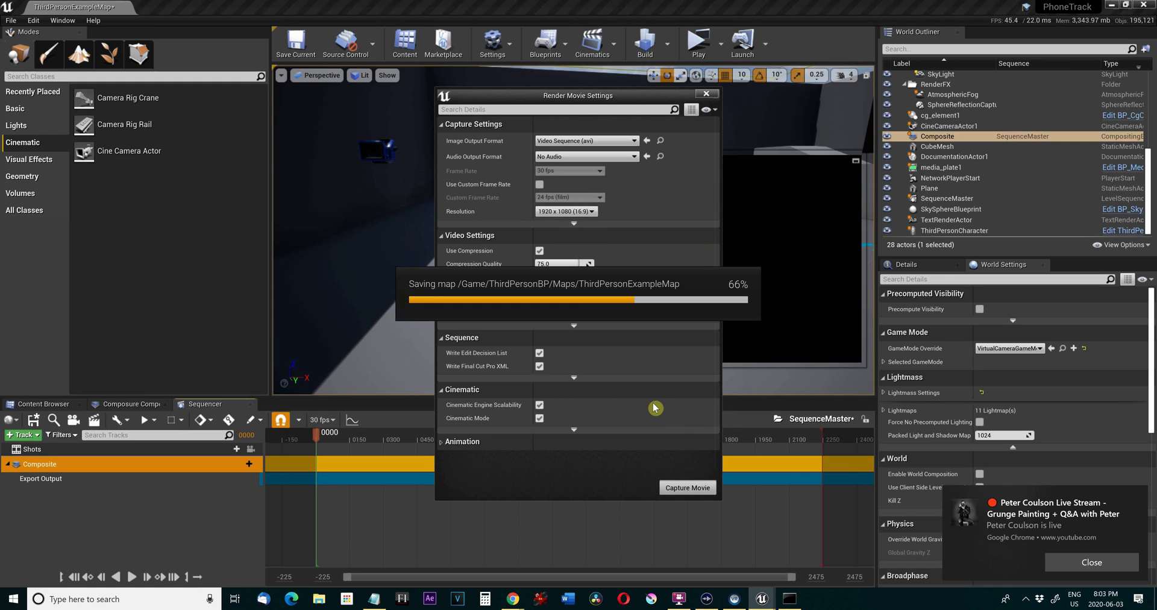